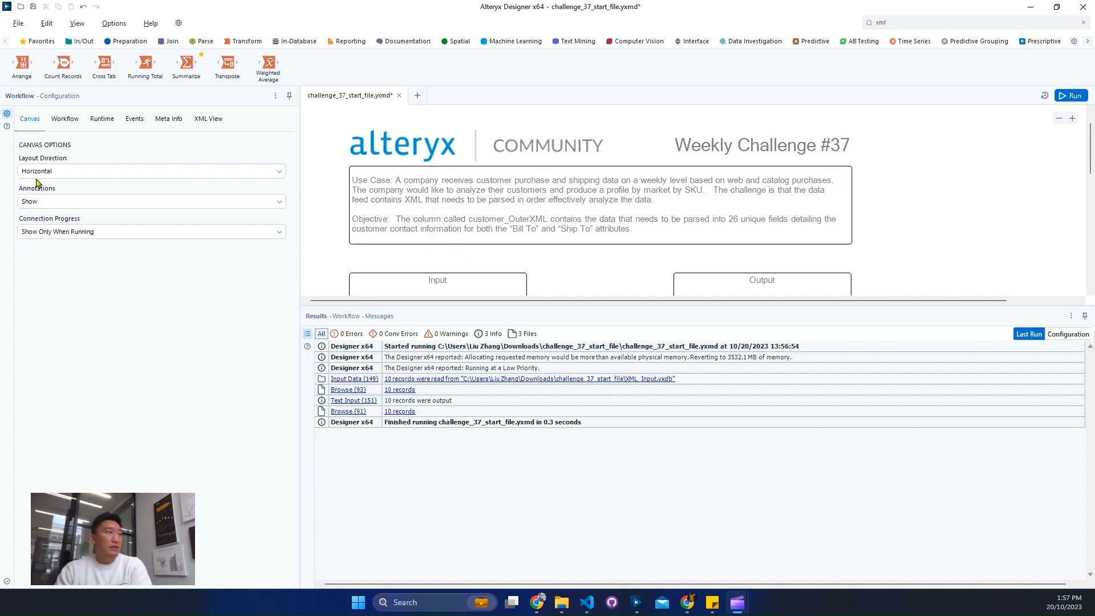
- Inspect the records in the Input container's Browse tool and its XML configuration
scroll(552, 244, down, 3)
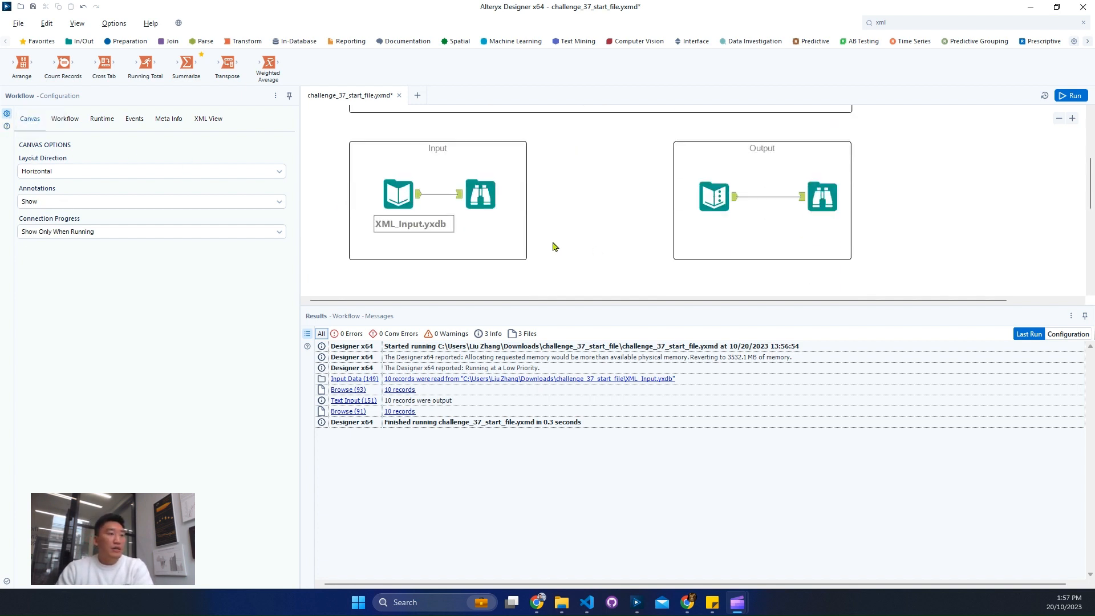
click(480, 194)
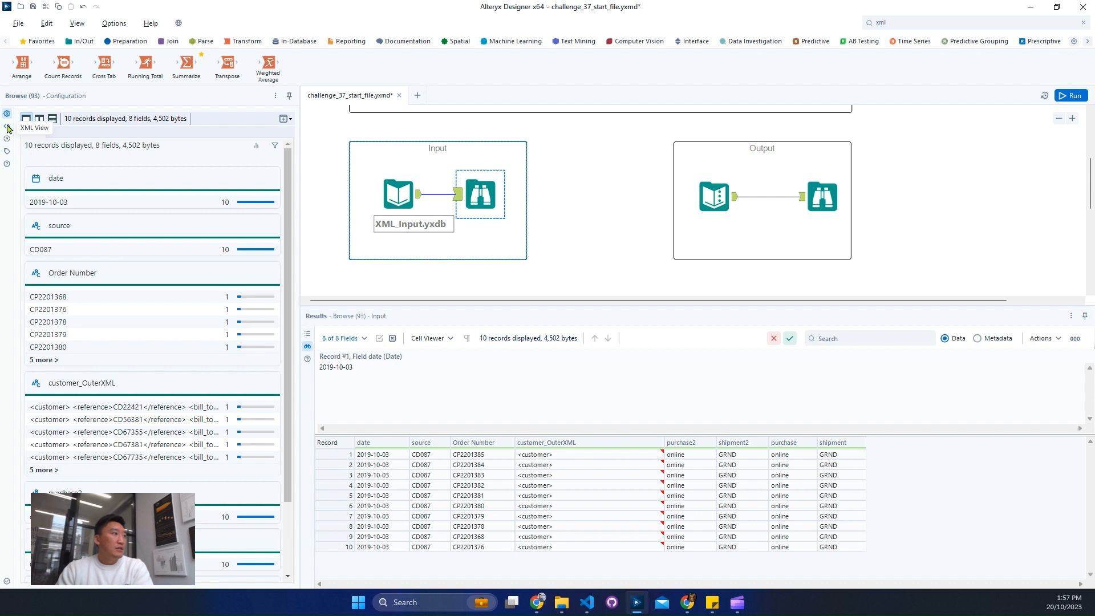
click(7, 127)
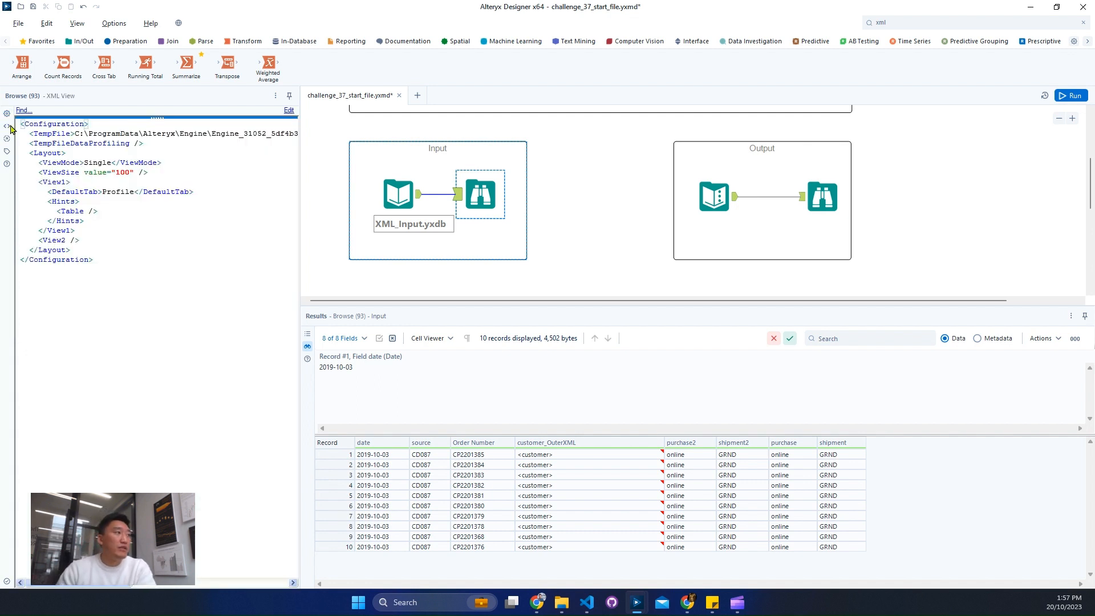
drag(20, 123, 175, 131)
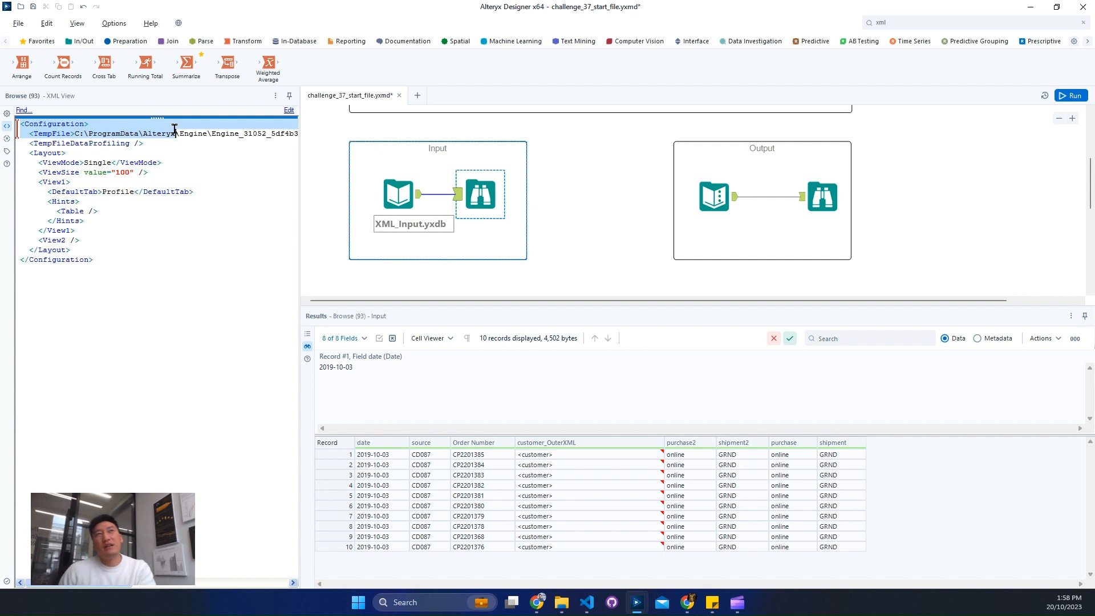
click(198, 192)
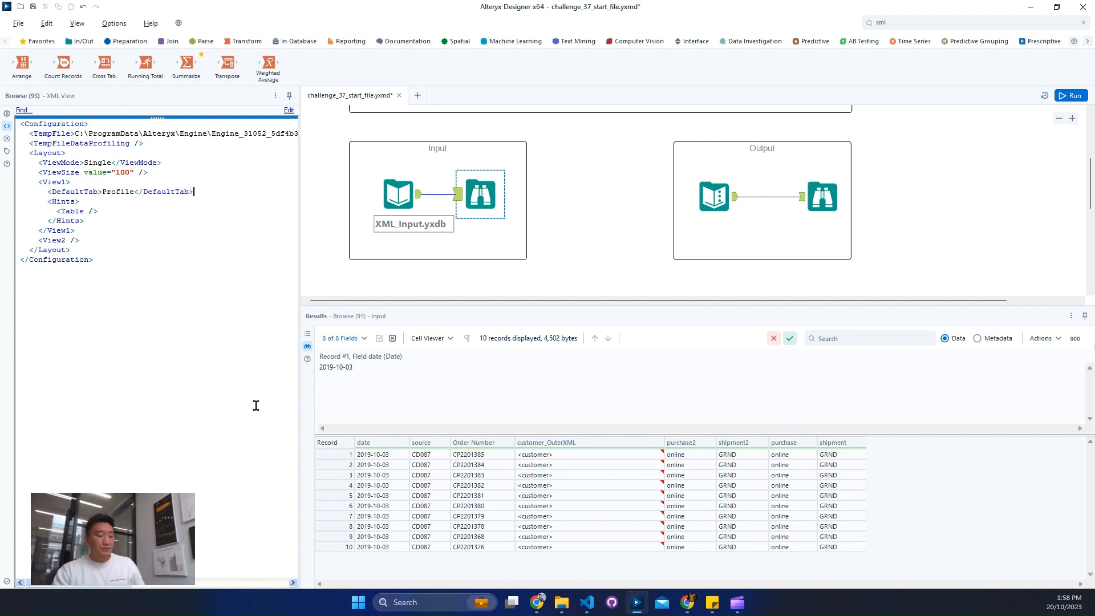
key(ctrl+2)
mouse_move(352, 410)
mouse_down()
mouse_move(398, 450)
mouse_move(885, 584)
mouse_up()
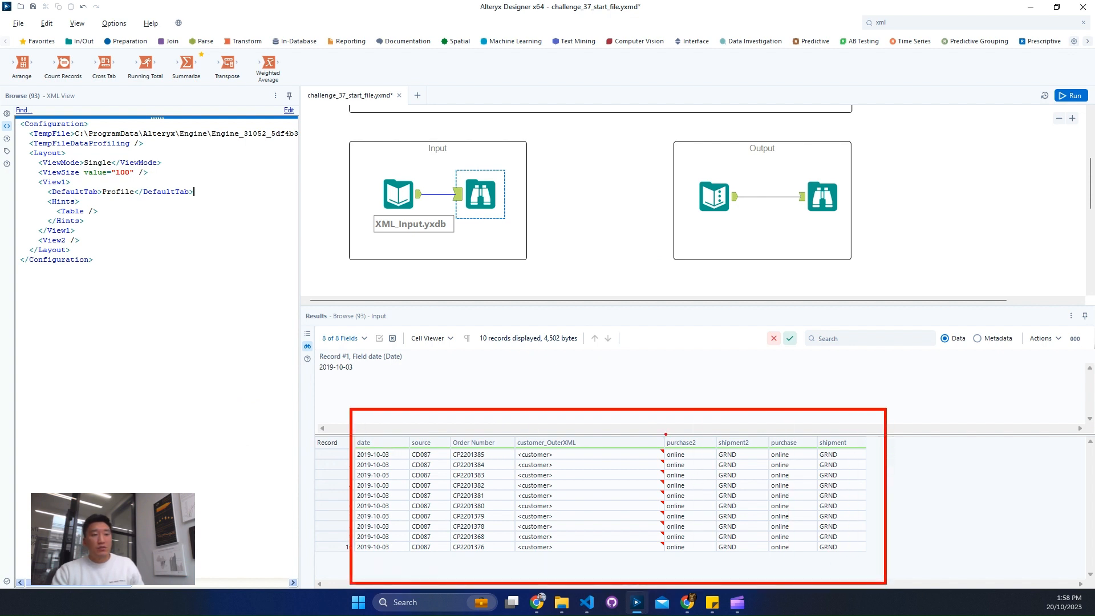
drag(666, 434, 771, 558)
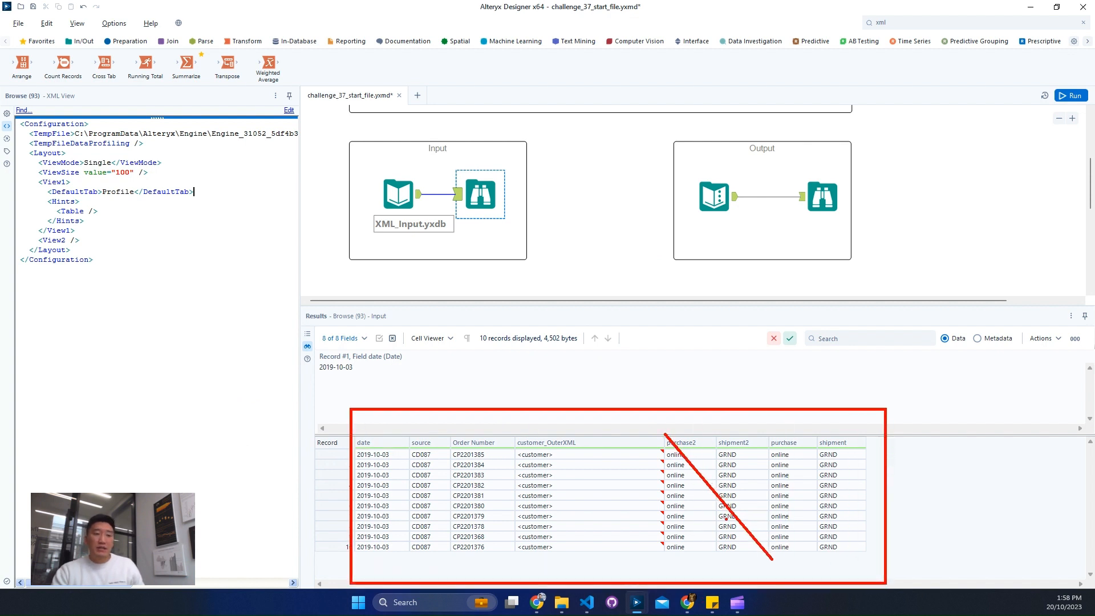
drag(766, 436, 658, 558)
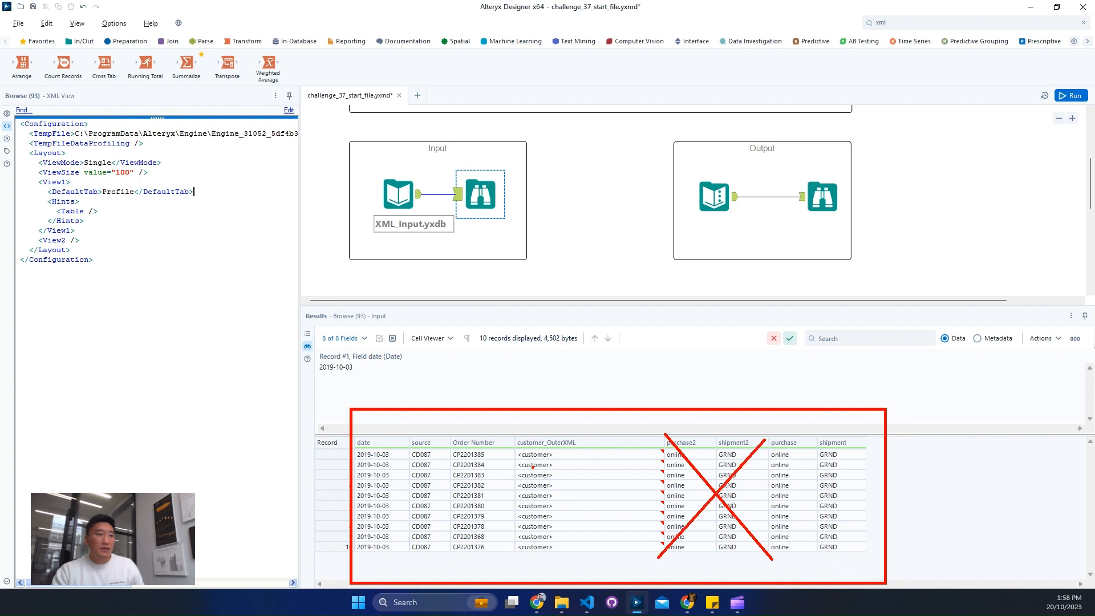
drag(512, 431, 663, 559)
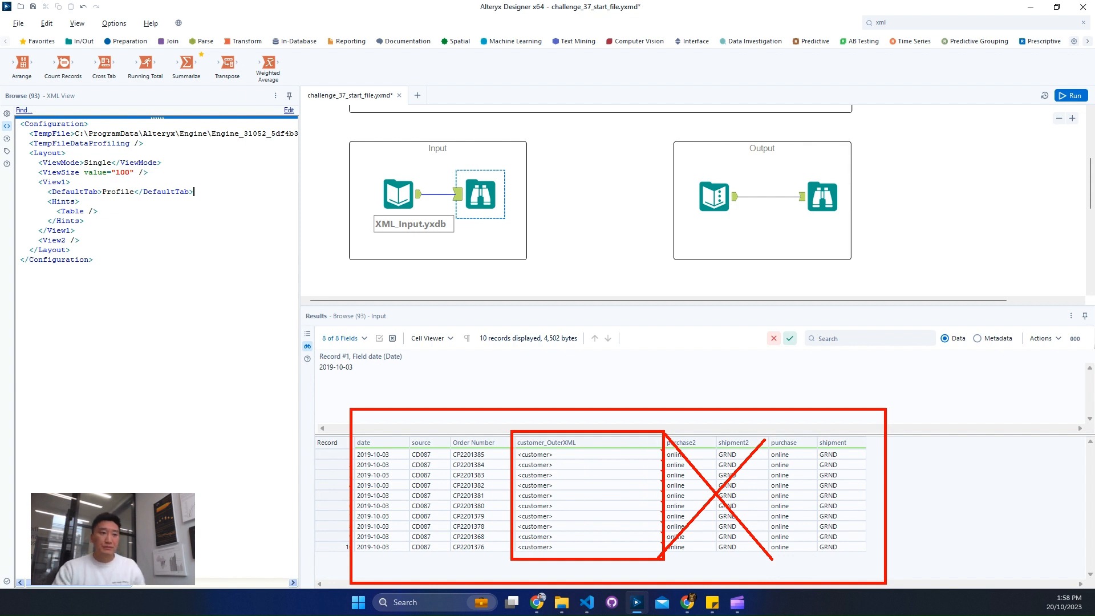
key(Escape)
- Examine the expected output in the Output container's Browse tool, from the order fields through the Billing and Shipping fields
click(838, 191)
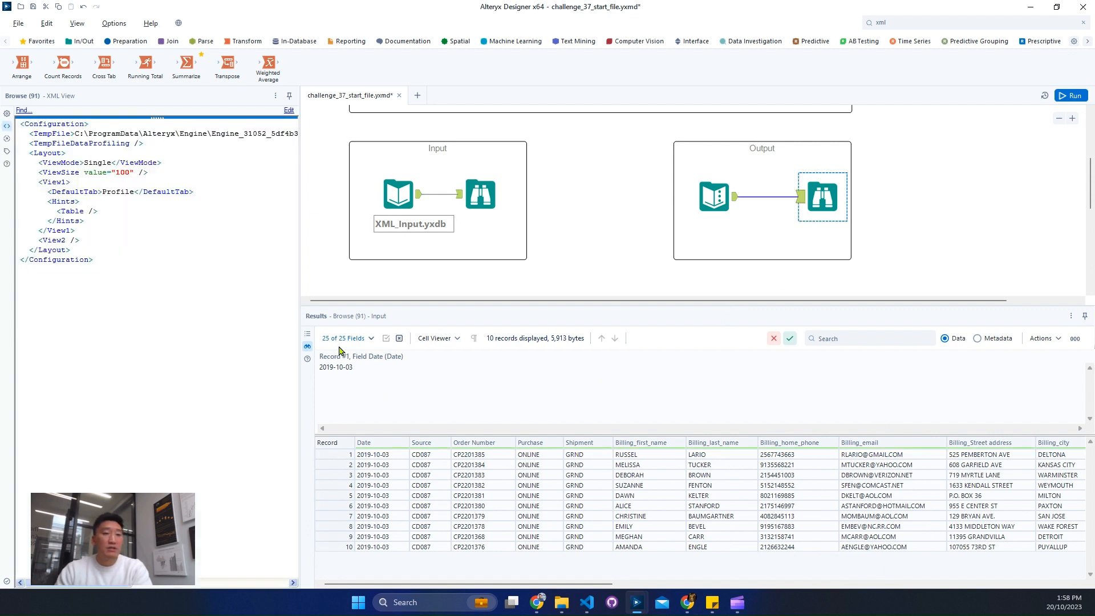
drag(393, 455, 586, 548)
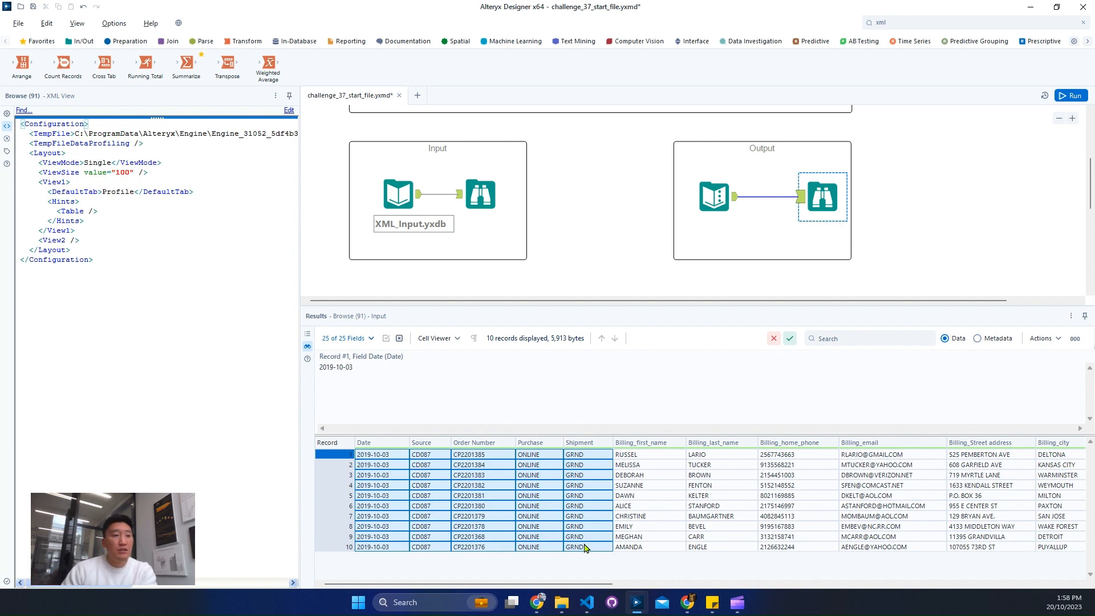
drag(588, 585, 670, 587)
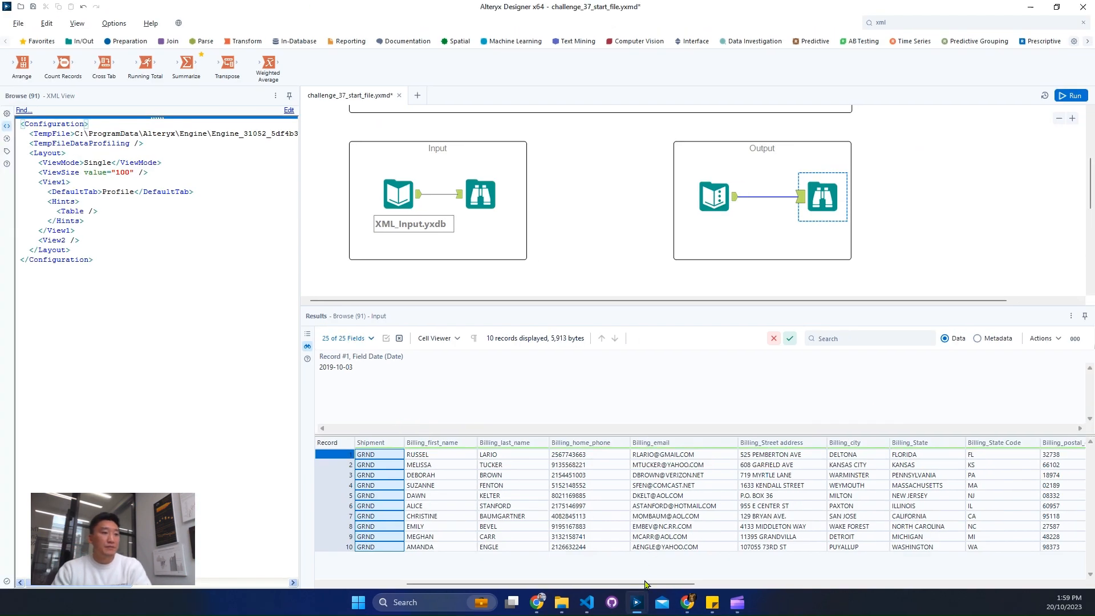
click(720, 586)
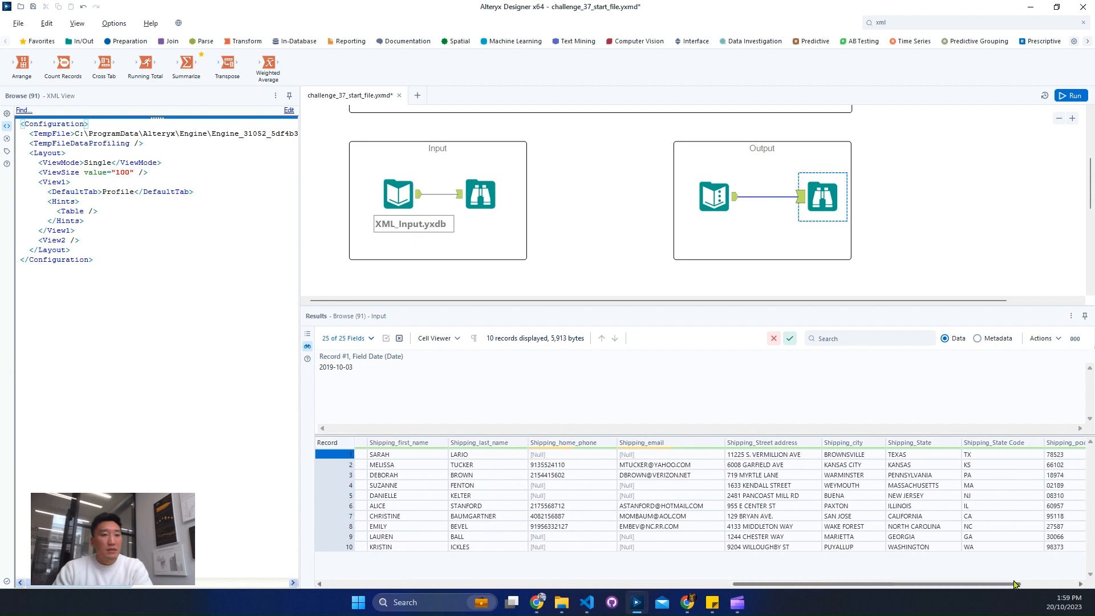
click(540, 457)
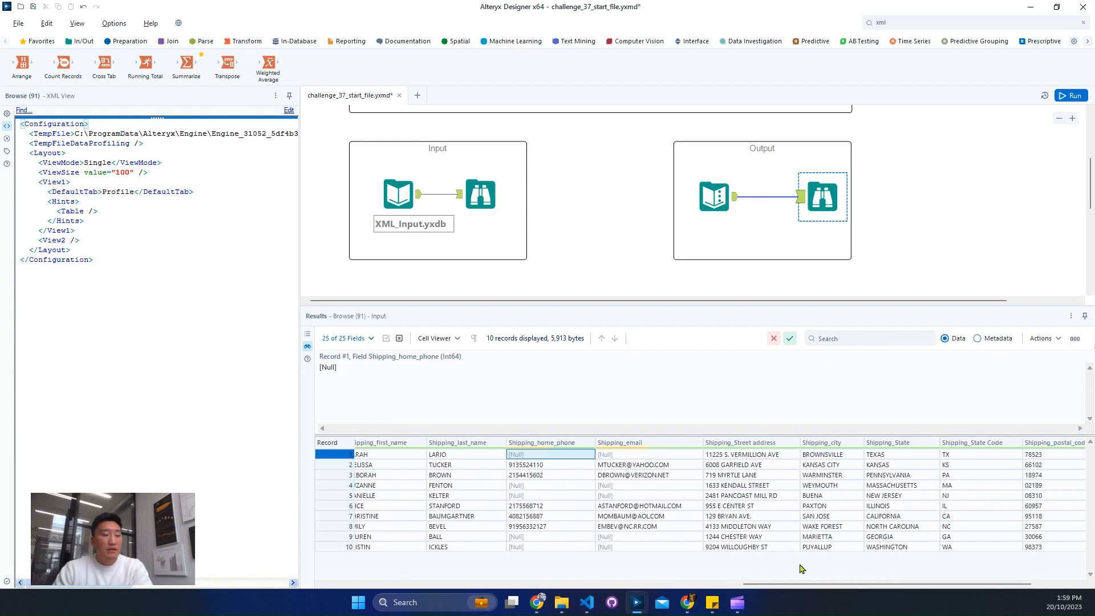
drag(827, 585, 762, 585)
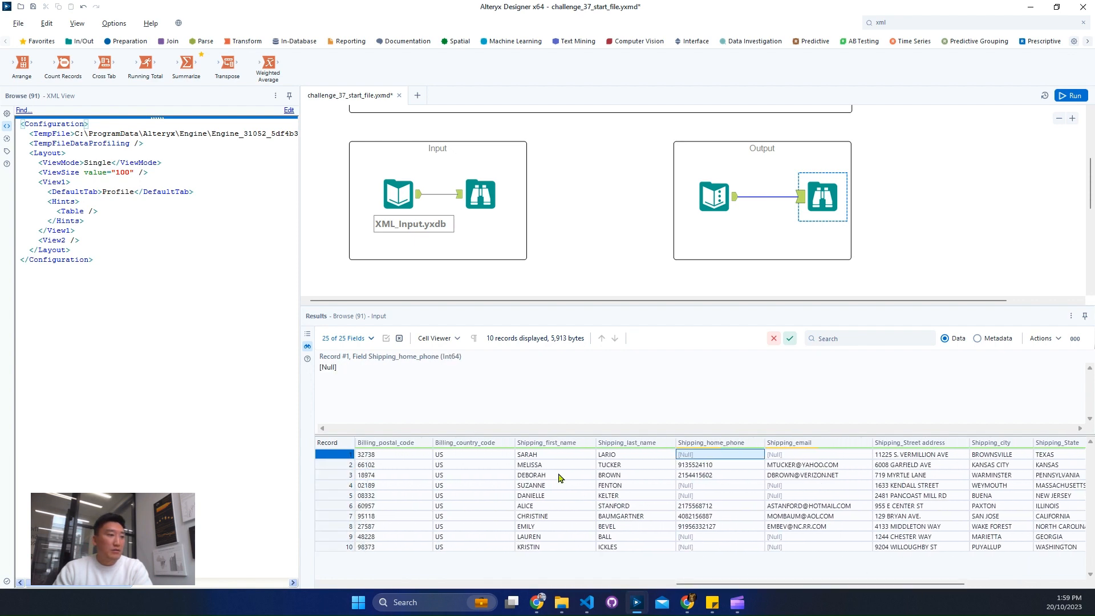
drag(544, 459, 667, 460)
drag(812, 589, 746, 586)
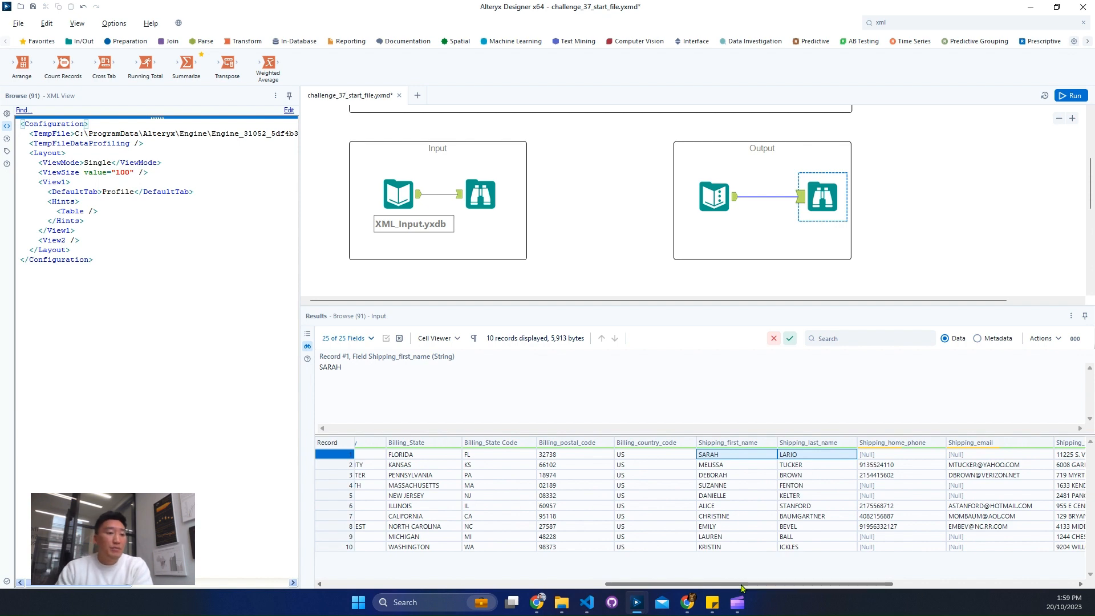
drag(748, 586, 954, 596)
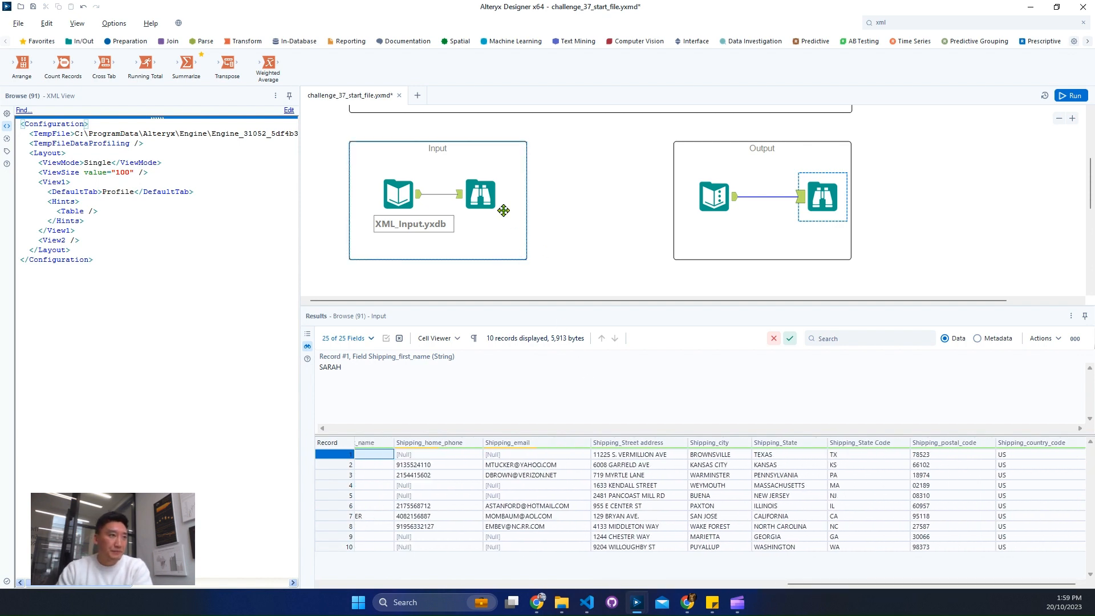
- Display the first input record's full customer_OuterXML value, and switch to VS Code to view the same customer XML
click(477, 194)
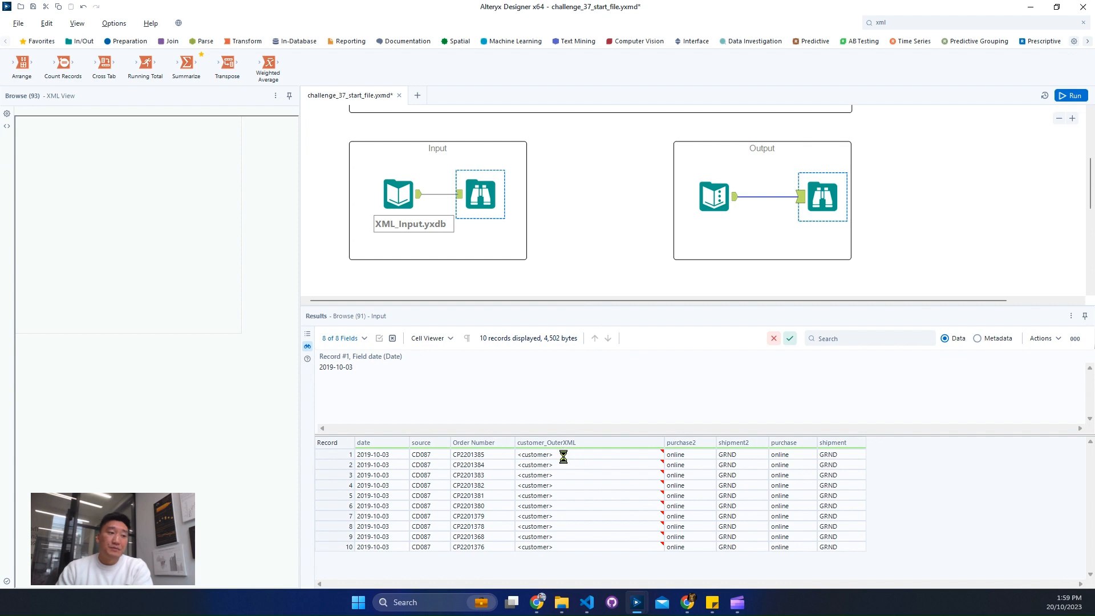
click(563, 459)
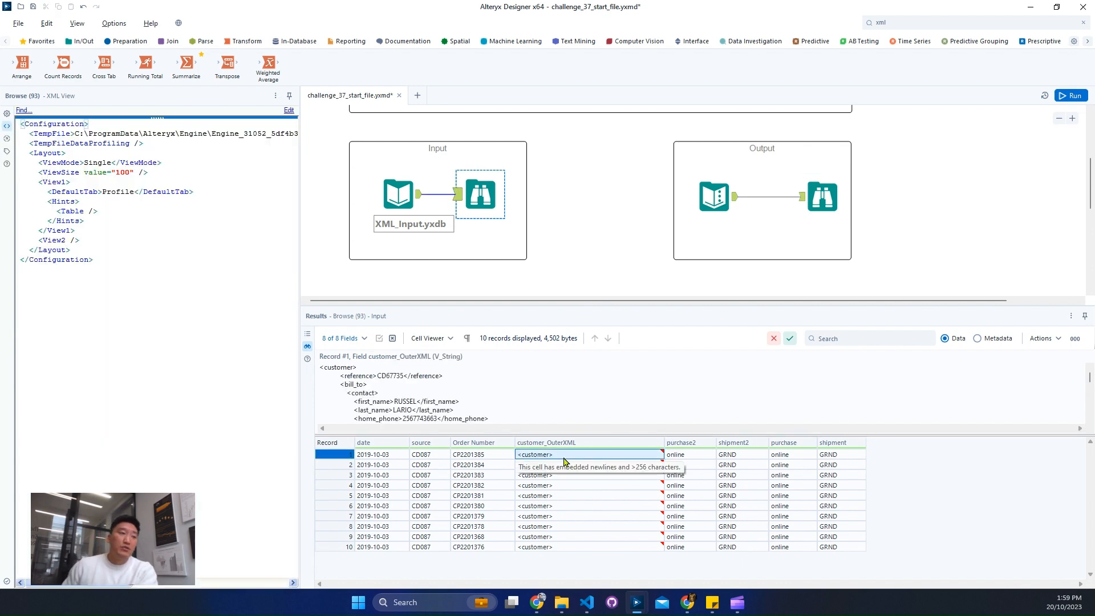
click(588, 602)
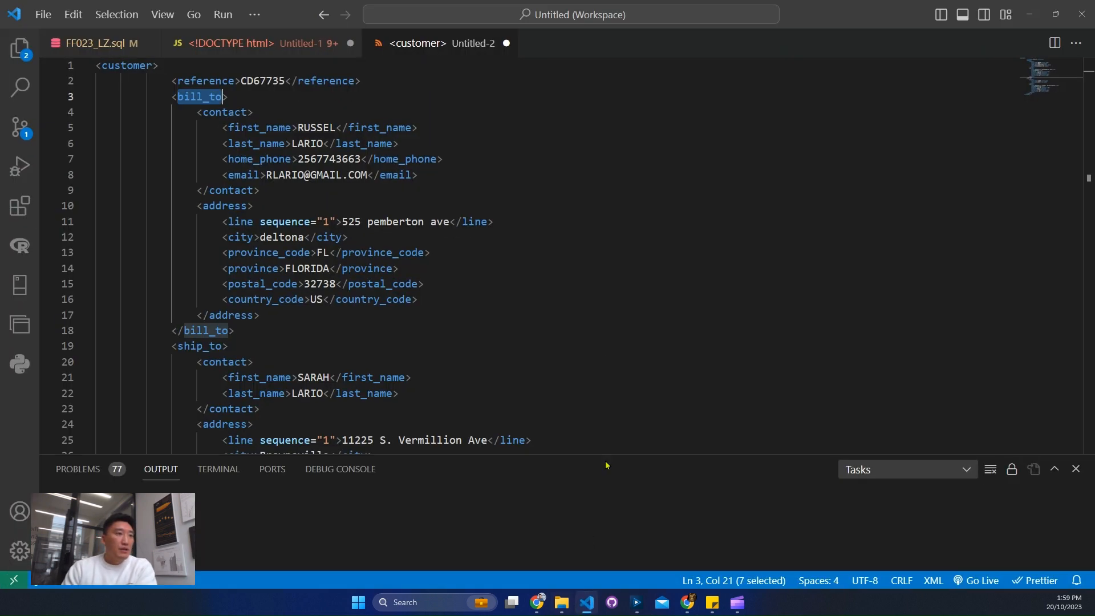
- Collapse the bill_to and ship_to elements to view the customer XML's top-level structure
click(502, 284)
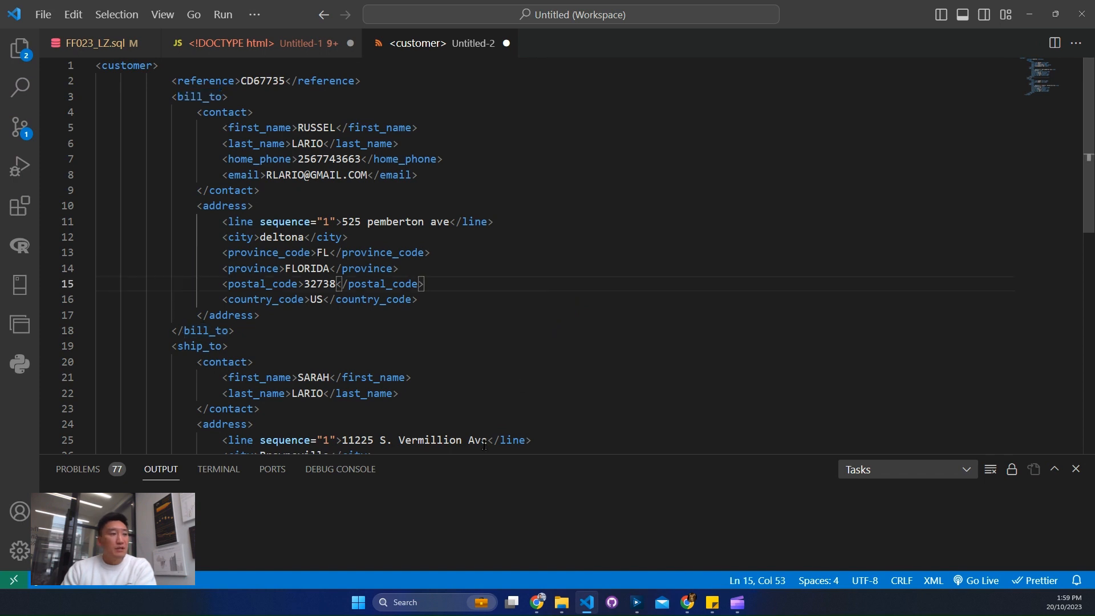
click(86, 97)
click(87, 128)
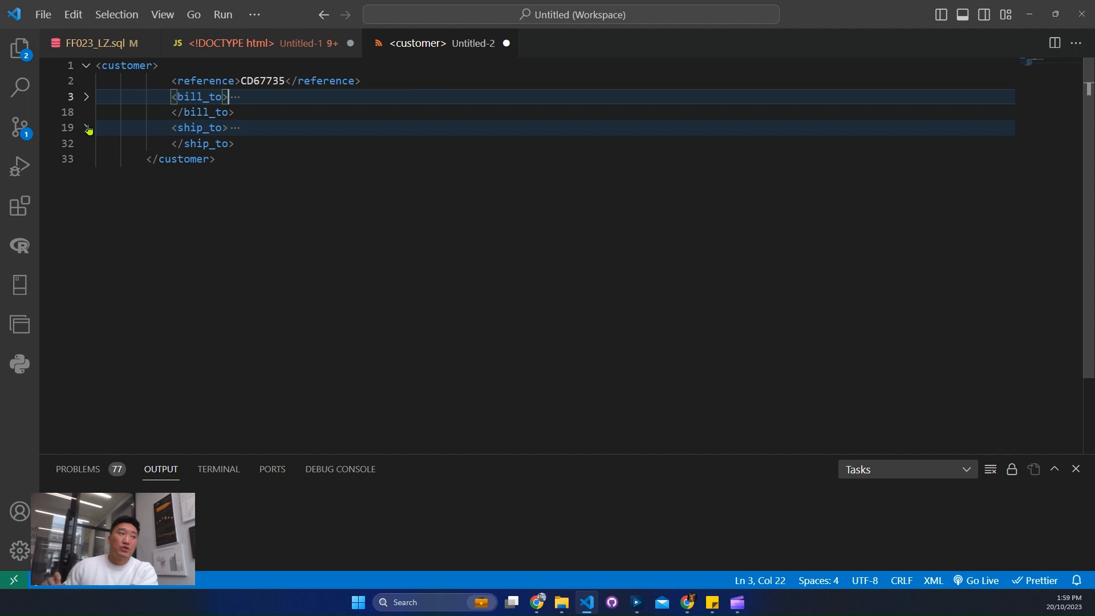
- Expand the bill_to element and examine its contact and address child fields
click(87, 97)
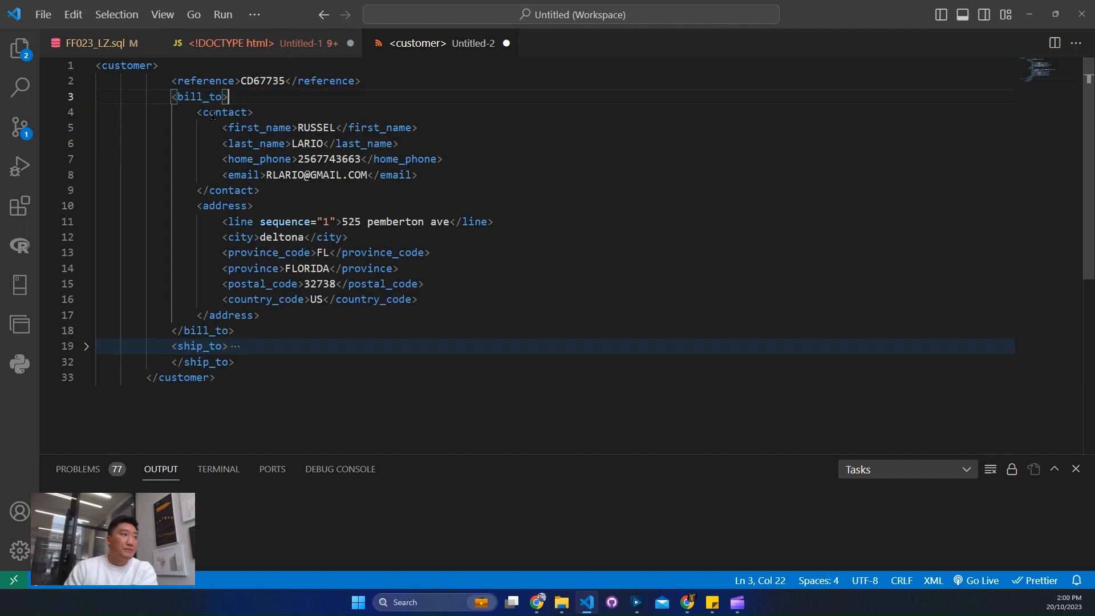
drag(209, 112, 241, 113)
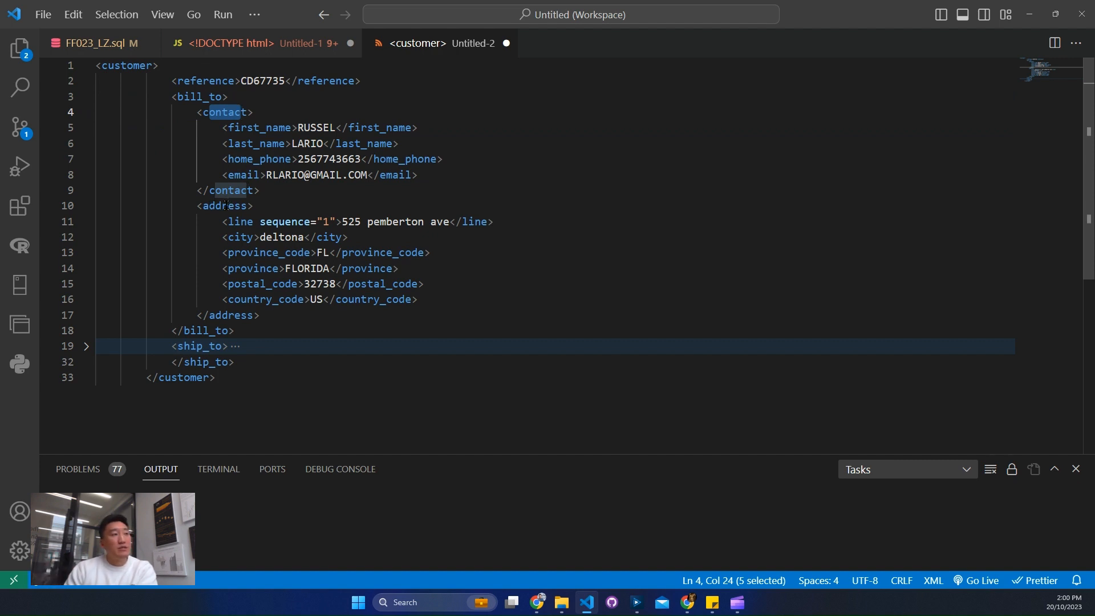
drag(311, 128, 304, 258)
scroll(343, 207, down, 1)
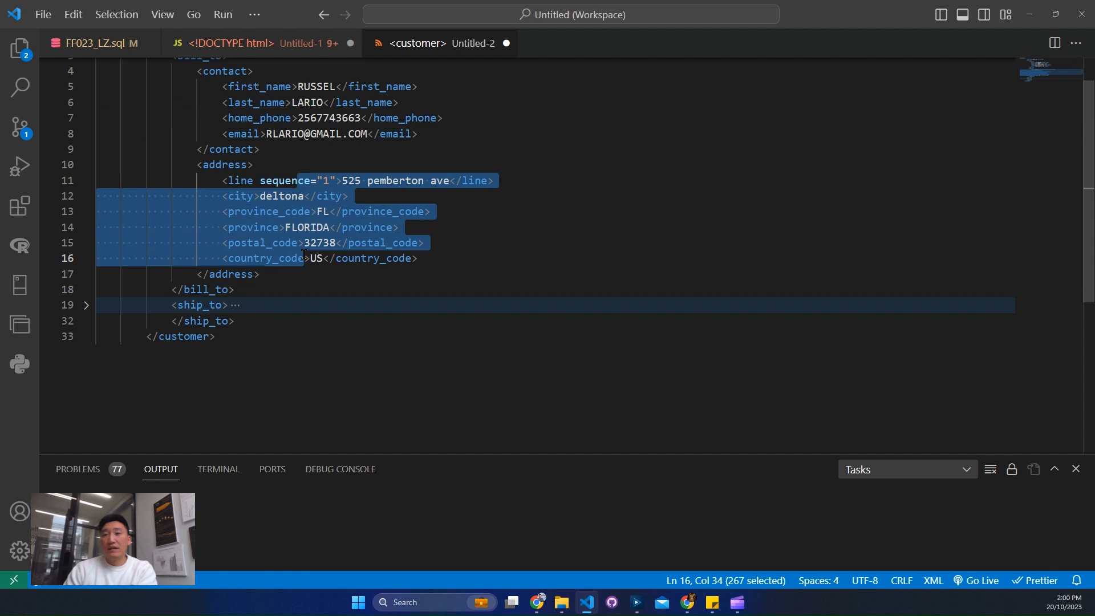
scroll(257, 245, up, 1)
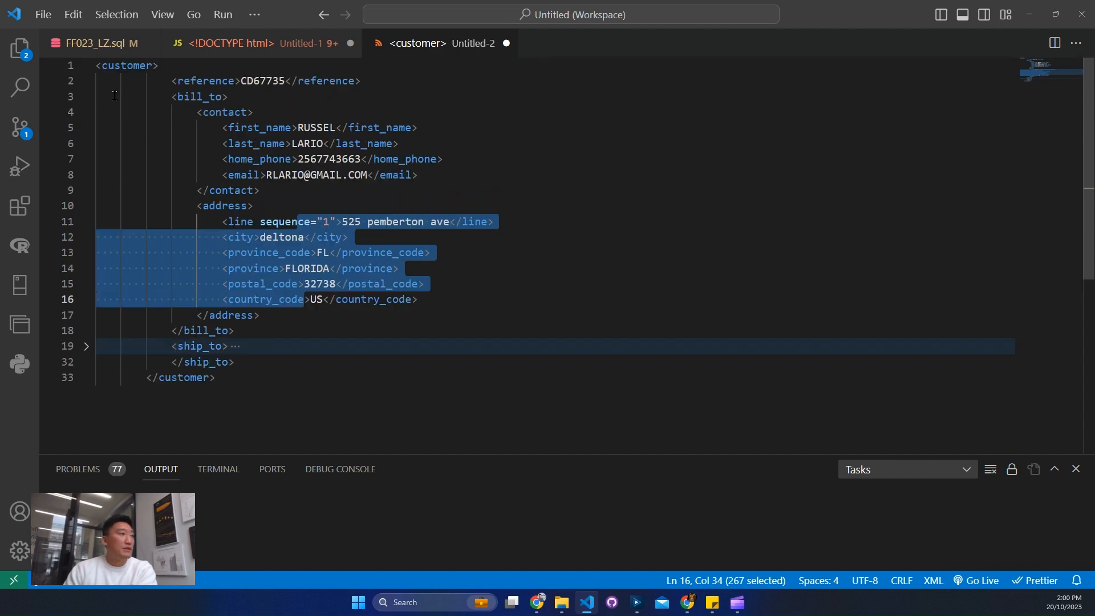
click(188, 95)
- Collapse the bill_to element, and expand ship_to to examine its contact and address fields
click(86, 97)
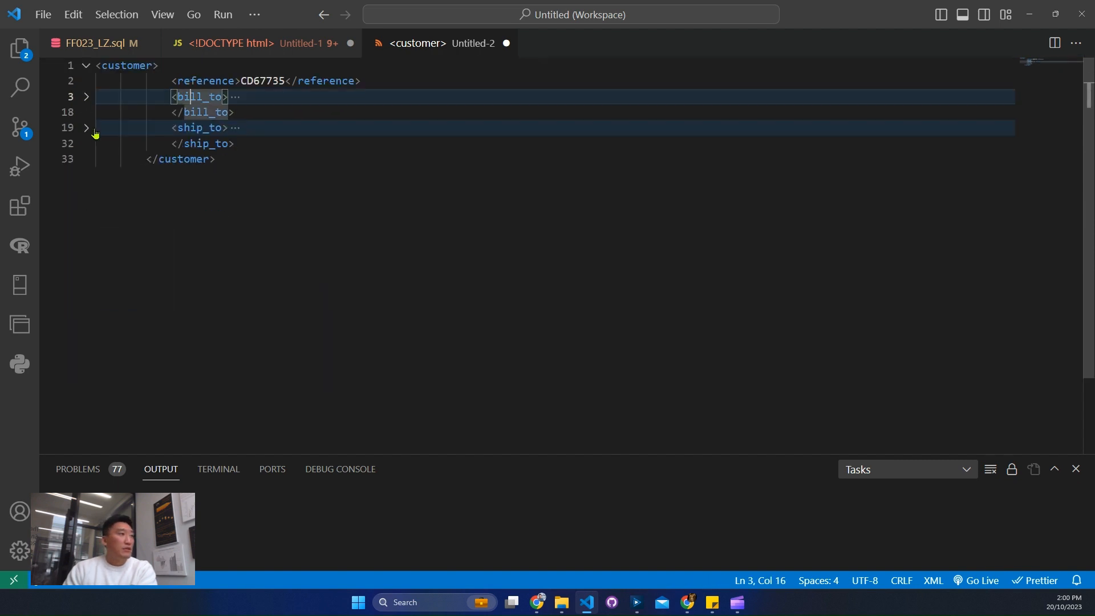
click(88, 128)
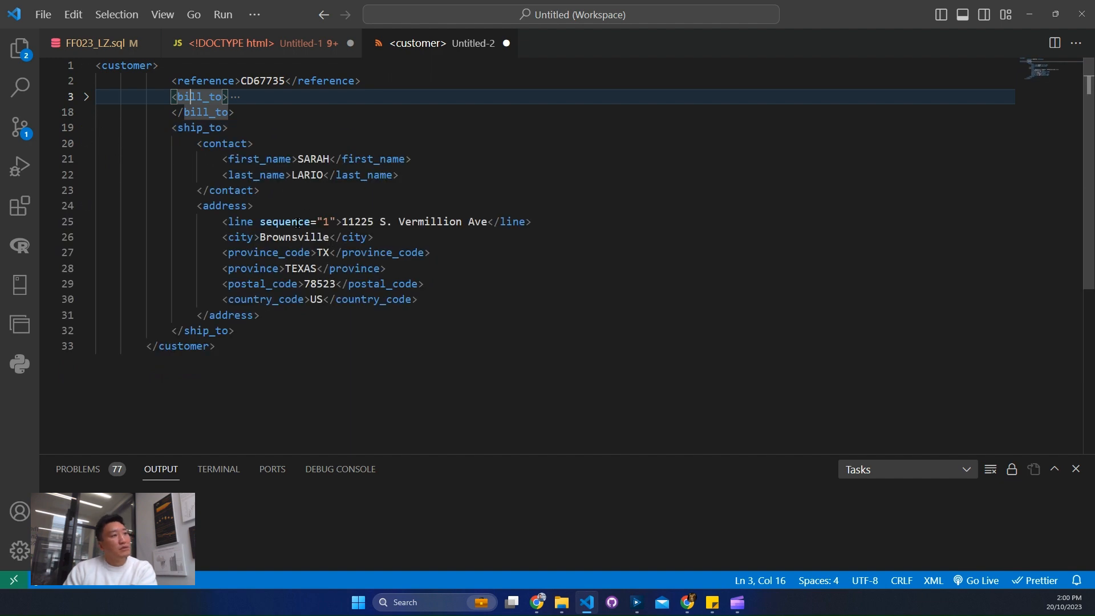
drag(298, 222, 304, 263)
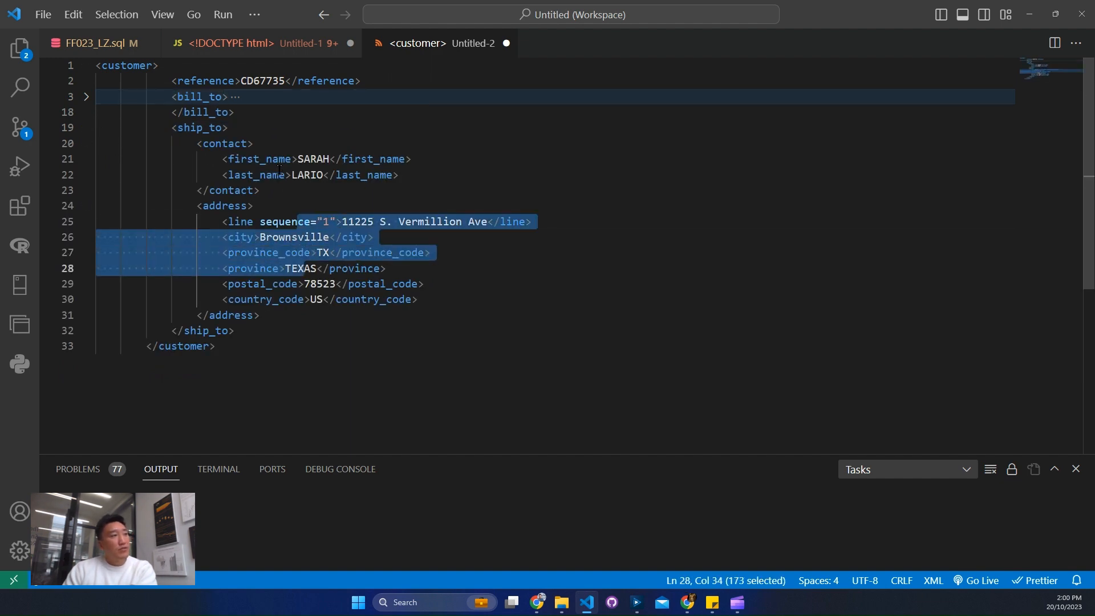
- Compare the child fields of the expanded bill_to and ship_to elements, and collapse both elements again
click(88, 98)
drag(304, 158, 329, 176)
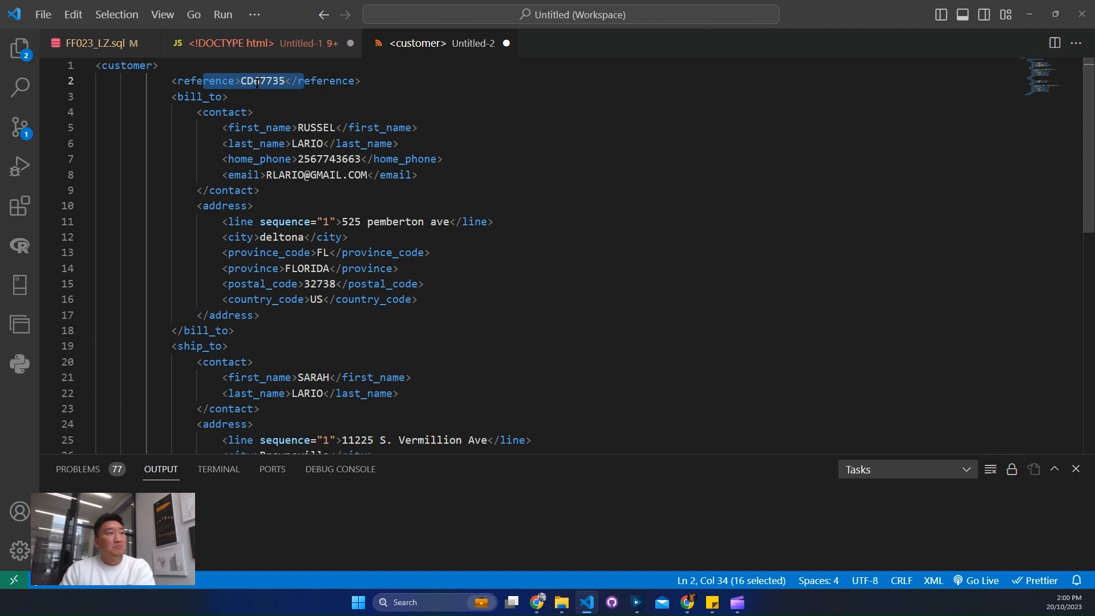
click(293, 159)
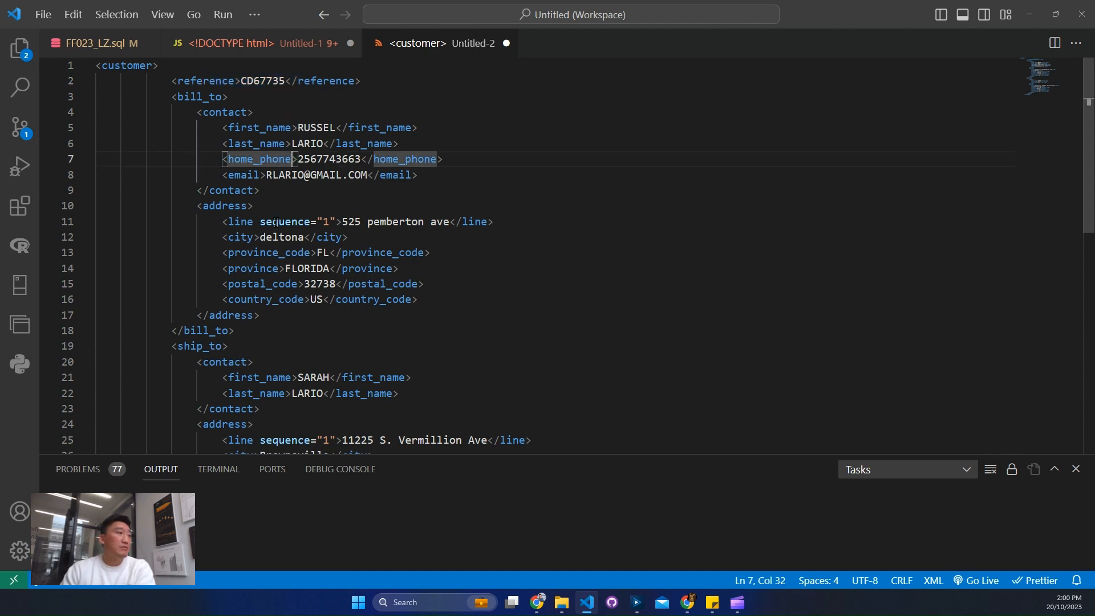
scroll(275, 223, down, 5)
scroll(274, 222, up, 5)
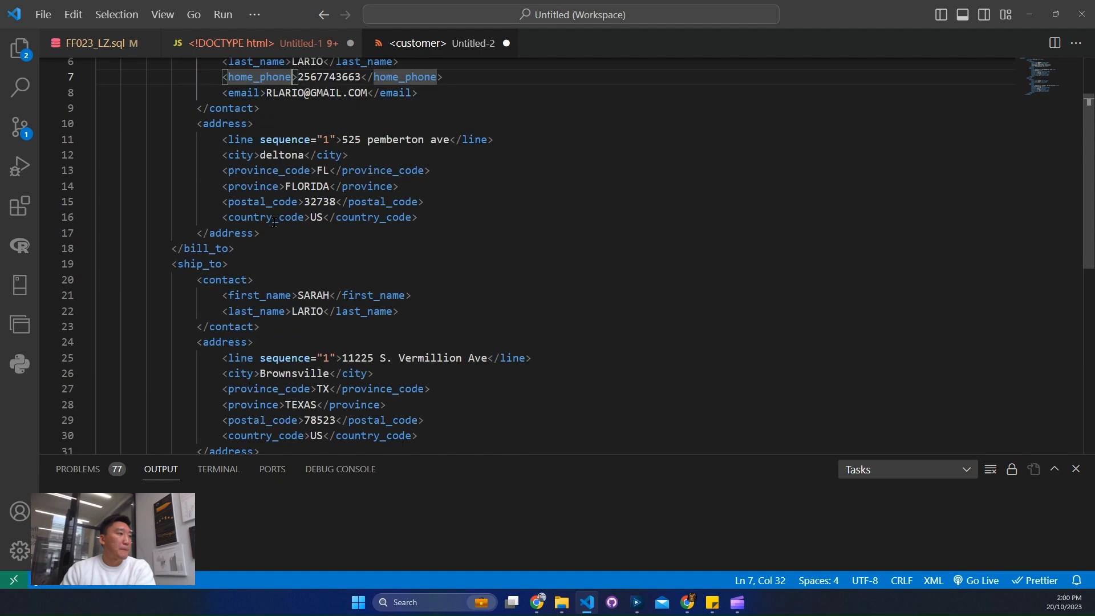
click(87, 100)
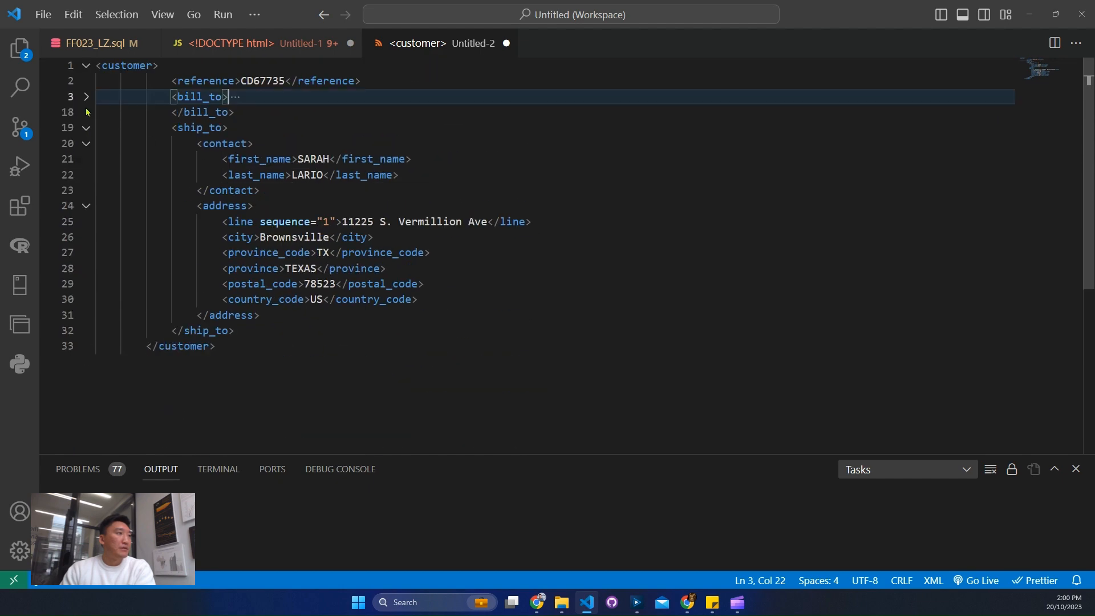
click(86, 132)
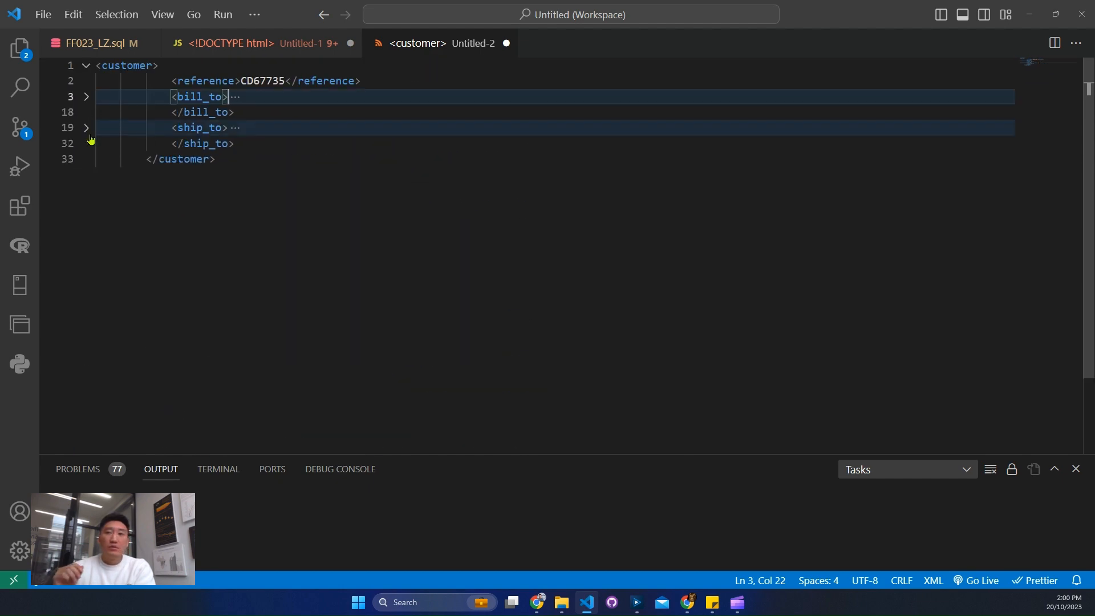
- Switch to Alteryx Designer, add a Select tool below the Input container, and connect it to the XML_Input.yxdb input
click(1029, 14)
scroll(588, 283, down, 3)
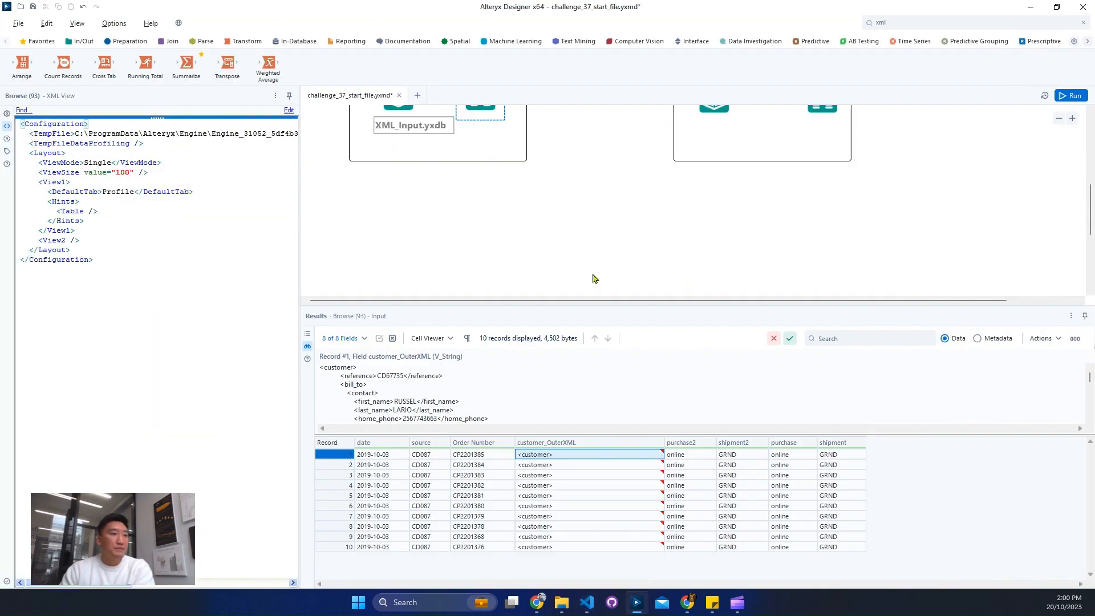
scroll(592, 277, up, 2)
click(916, 21)
text(sel)
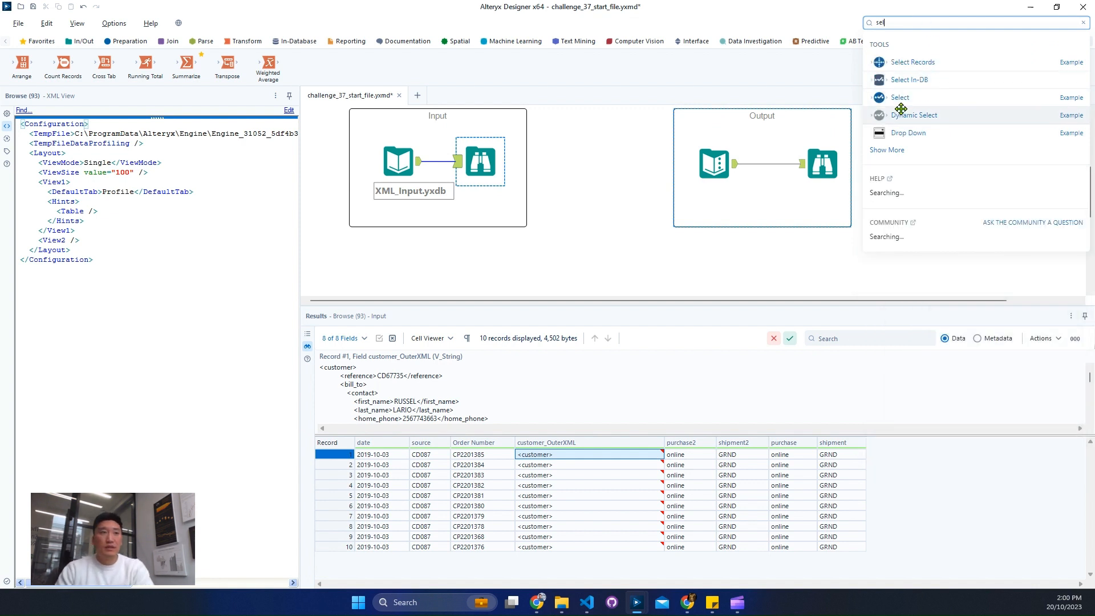
drag(901, 108, 475, 253)
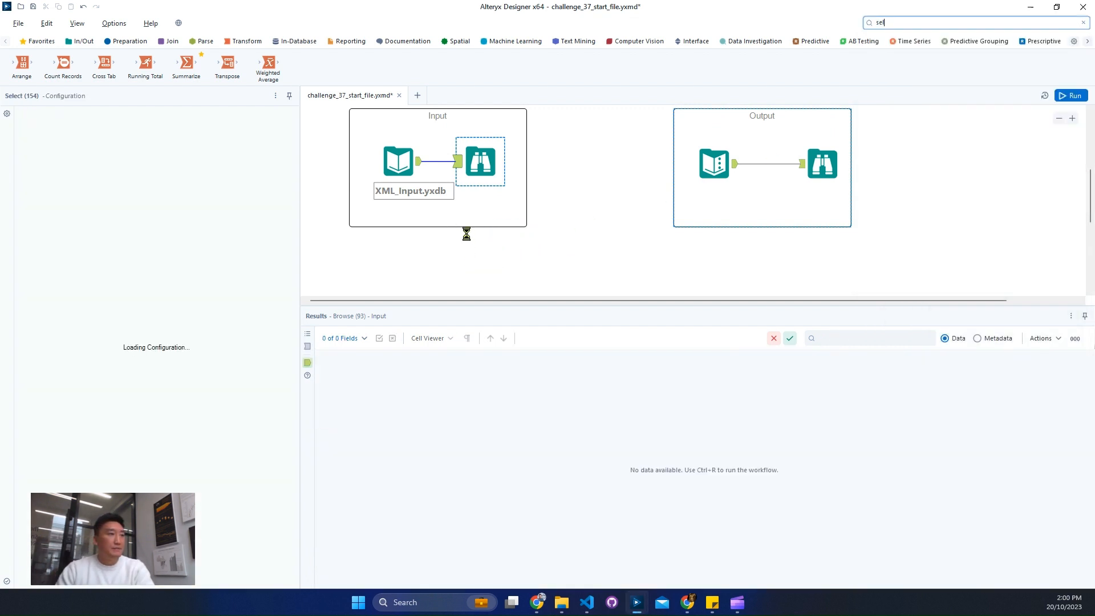
drag(421, 164, 471, 255)
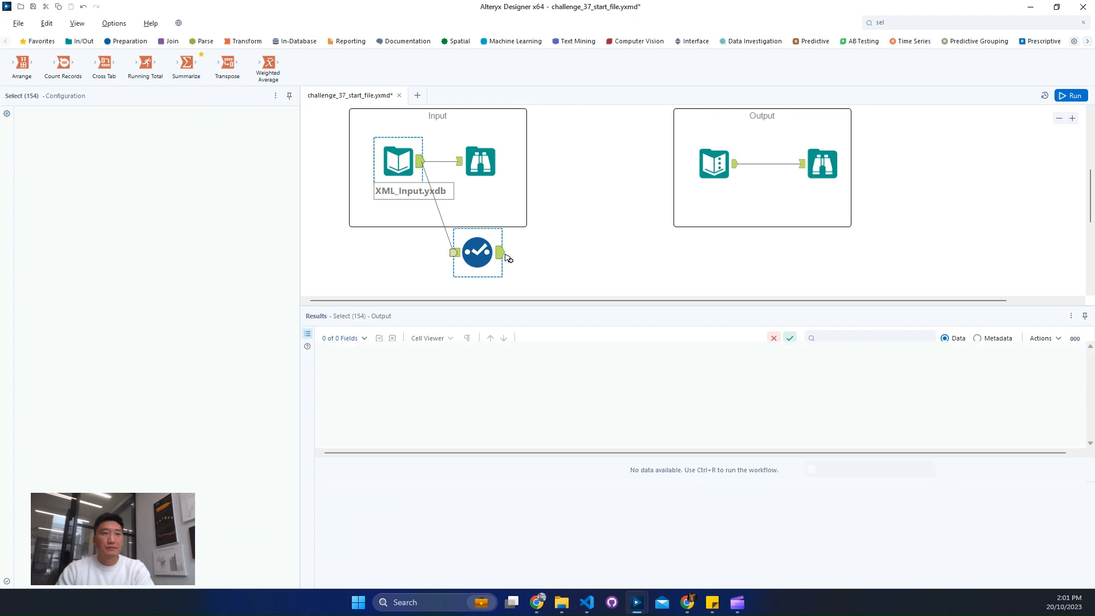
click(457, 253)
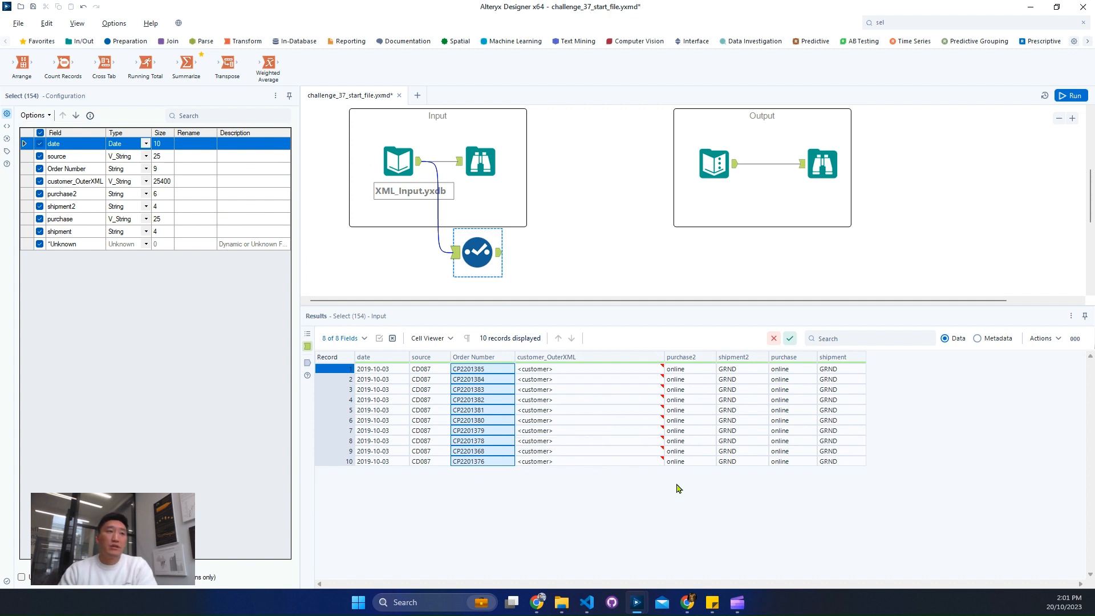
drag(474, 260, 493, 279)
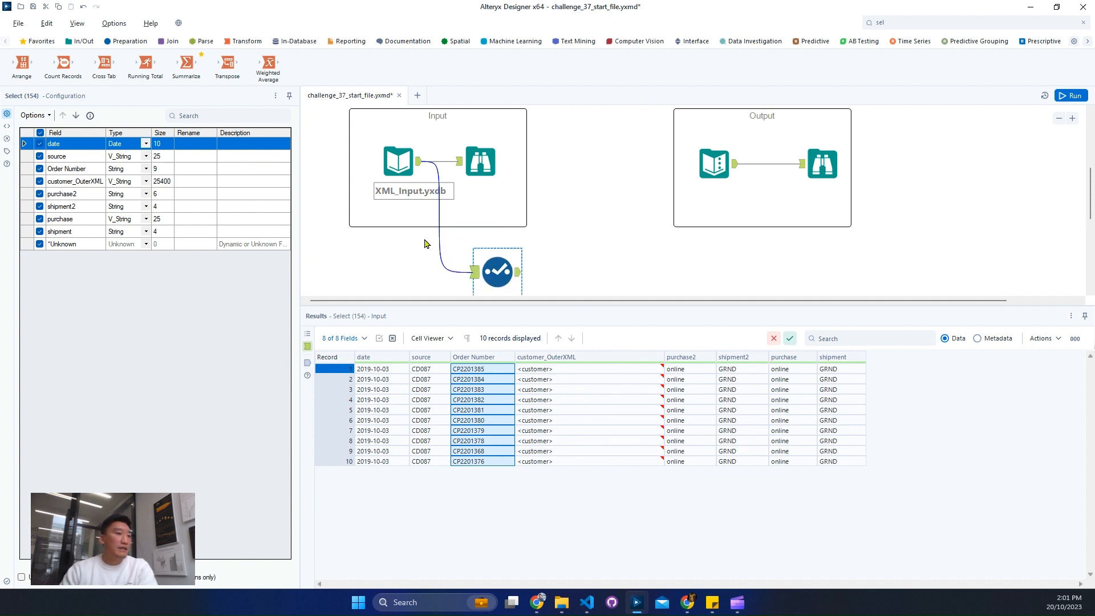
- Exclude the purchase2 and shipment2 fields in the Select tool and move customer_OuterXML directly below shipment
click(40, 194)
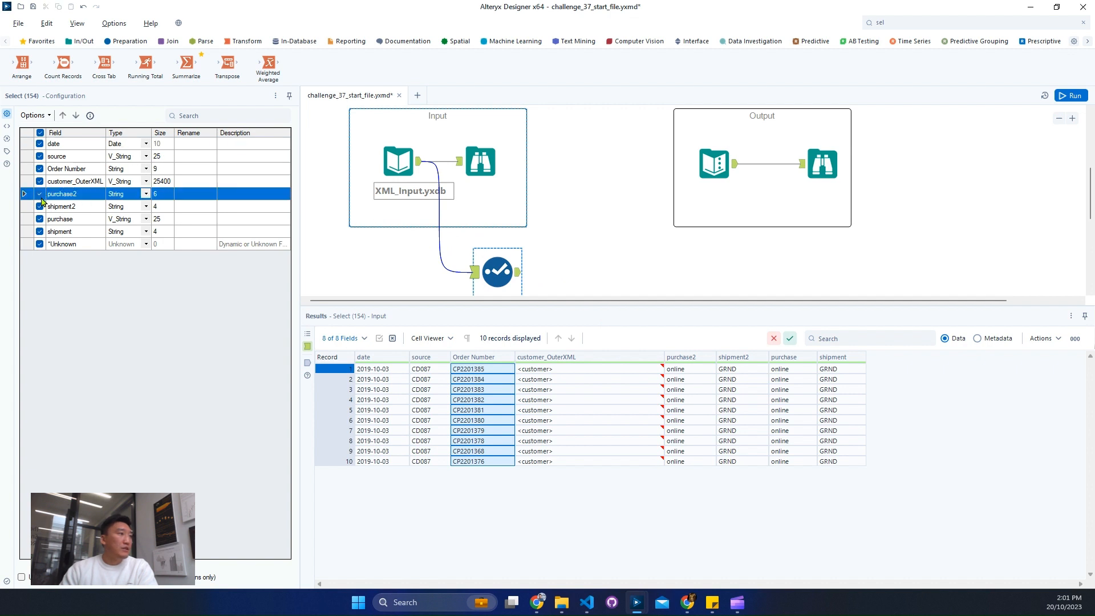
click(40, 206)
click(74, 185)
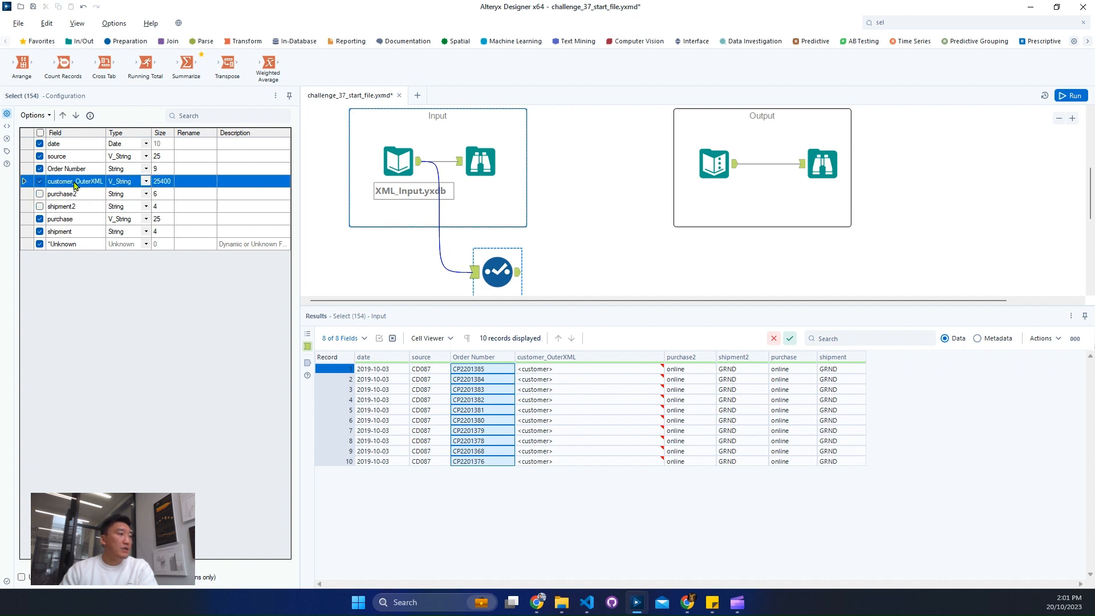
click(76, 115)
click(76, 115)
click(76, 115)
click(76, 115)
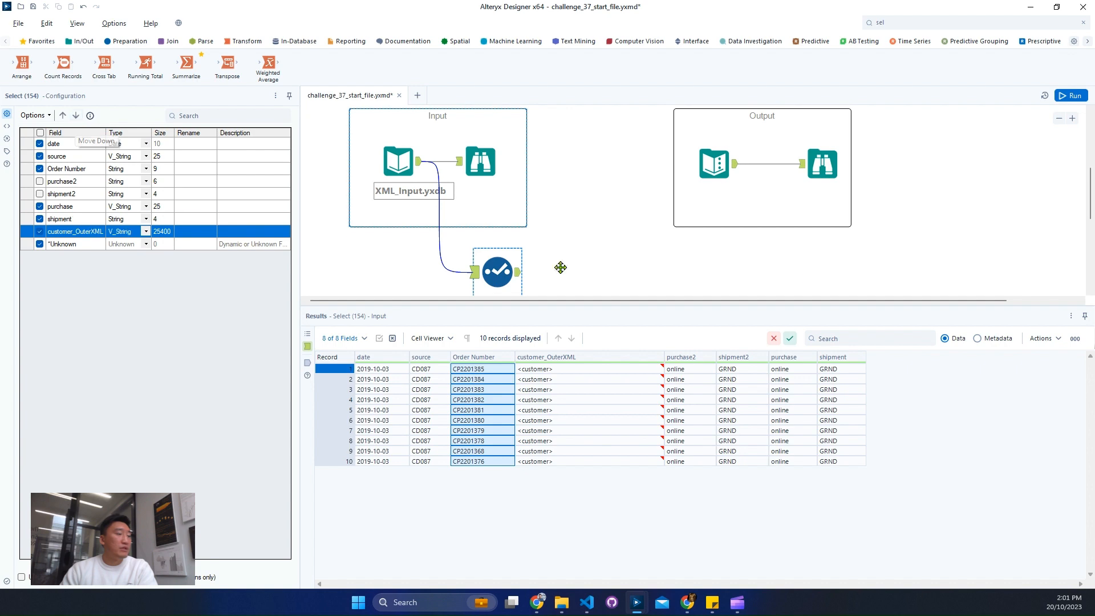
- Run the workflow and connect an XML Parse tool after the Select tool
click(1070, 96)
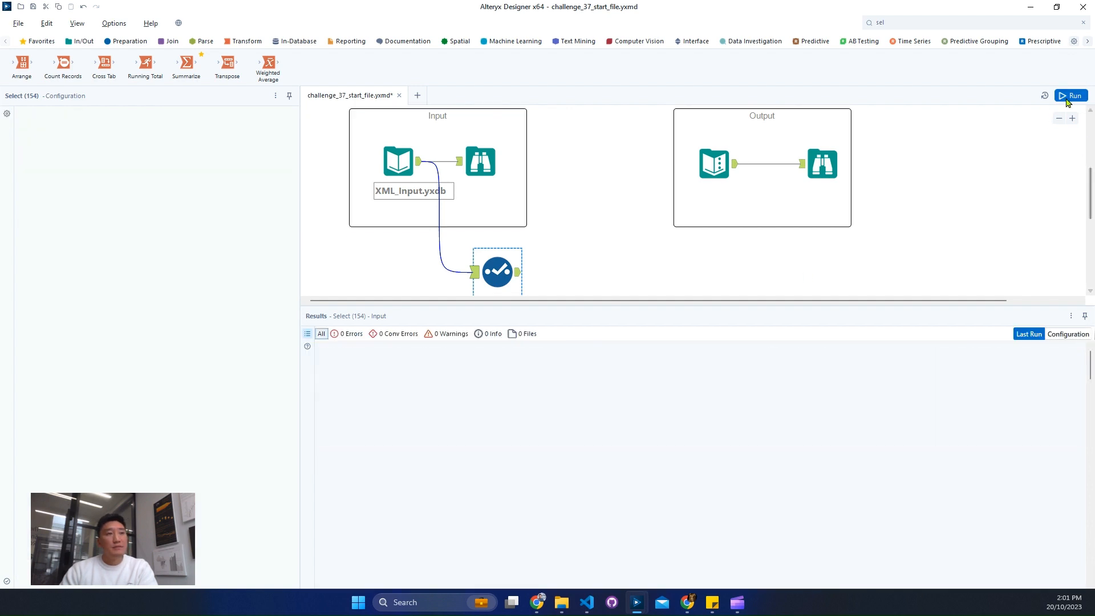
click(921, 23)
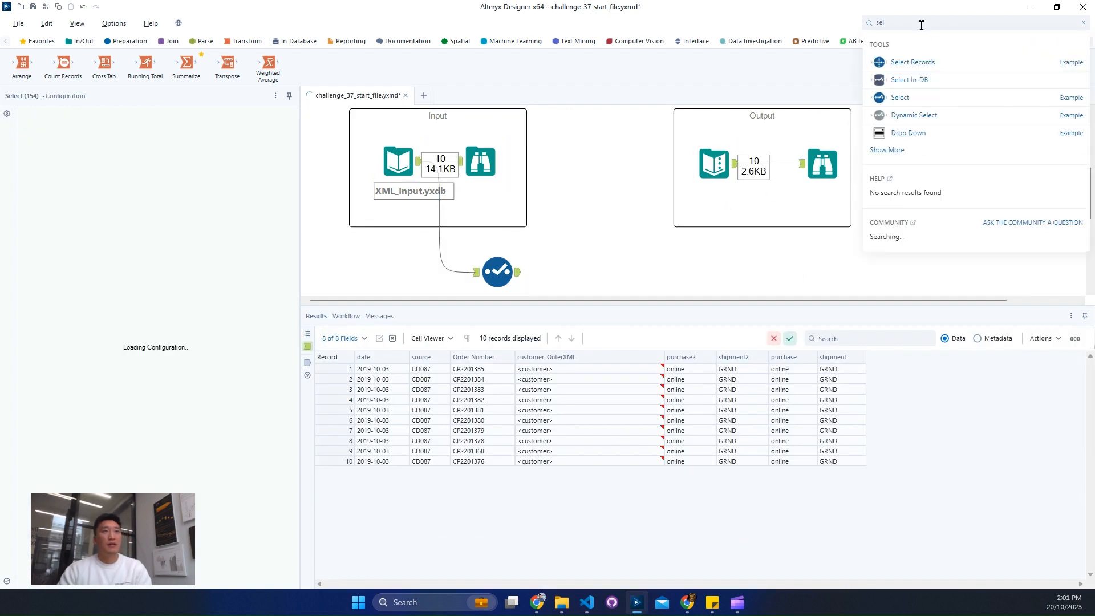
key(BackSpace)
key(BackSpace)
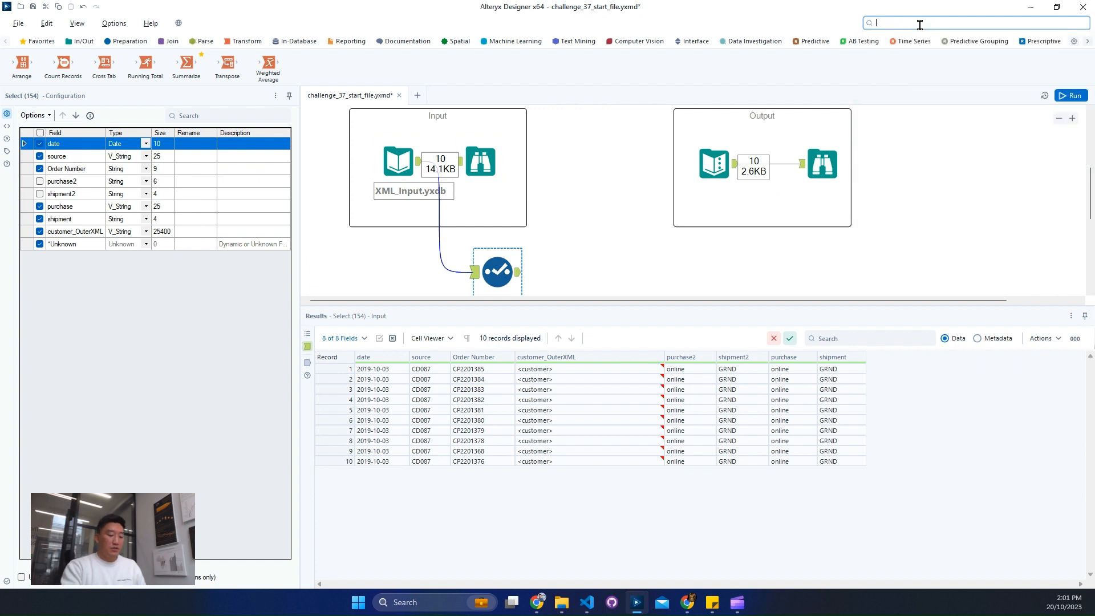
text(xml)
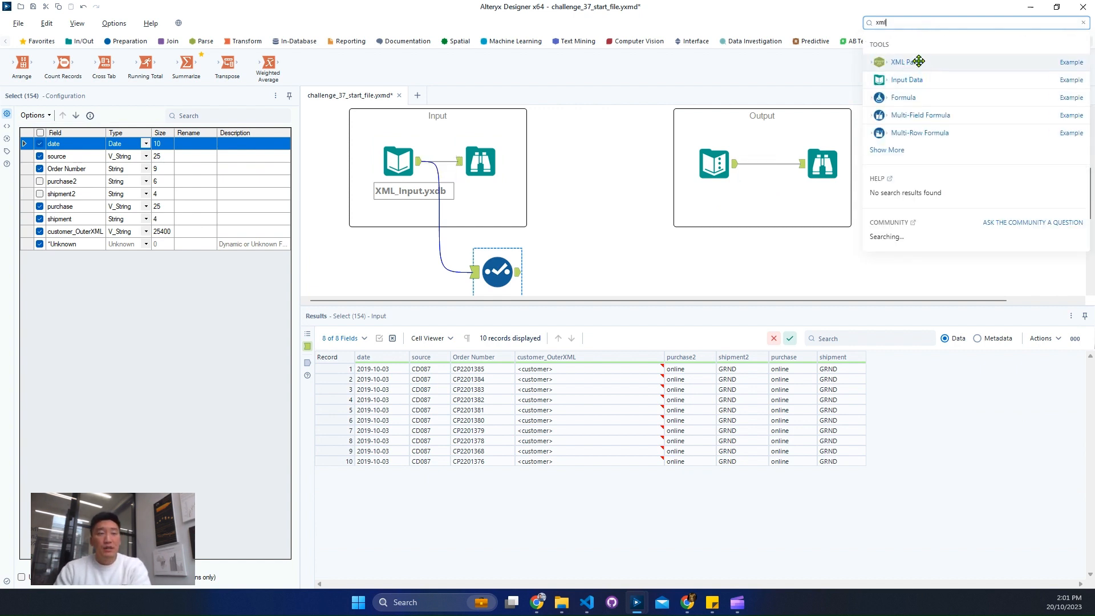
drag(907, 62, 585, 269)
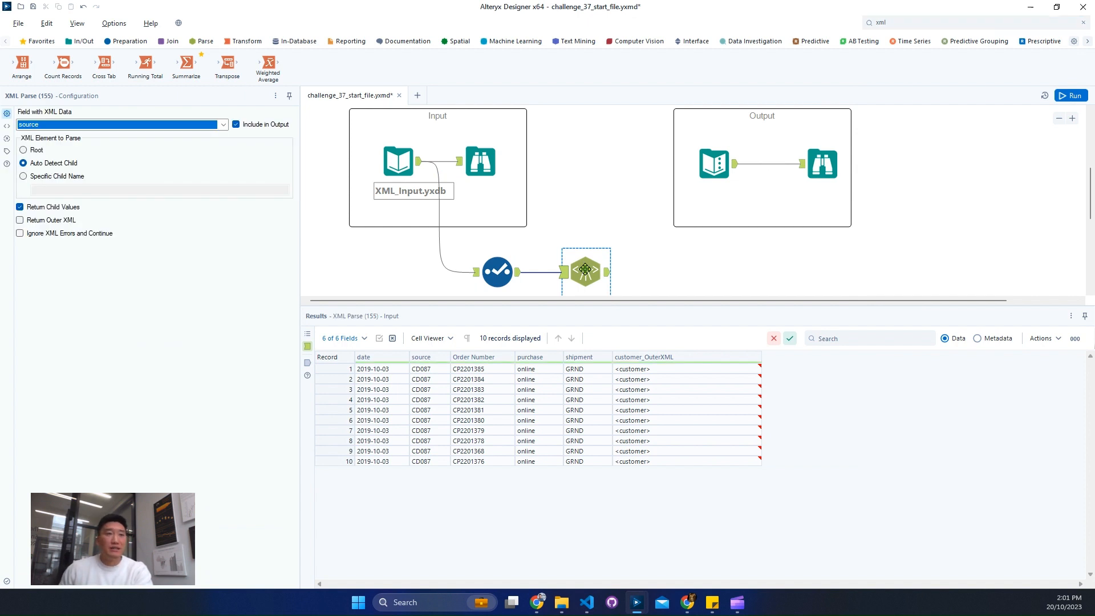
- Configure XML Parse to parse the Root element of customer_OuterXML, and run the workflow
click(152, 126)
click(119, 169)
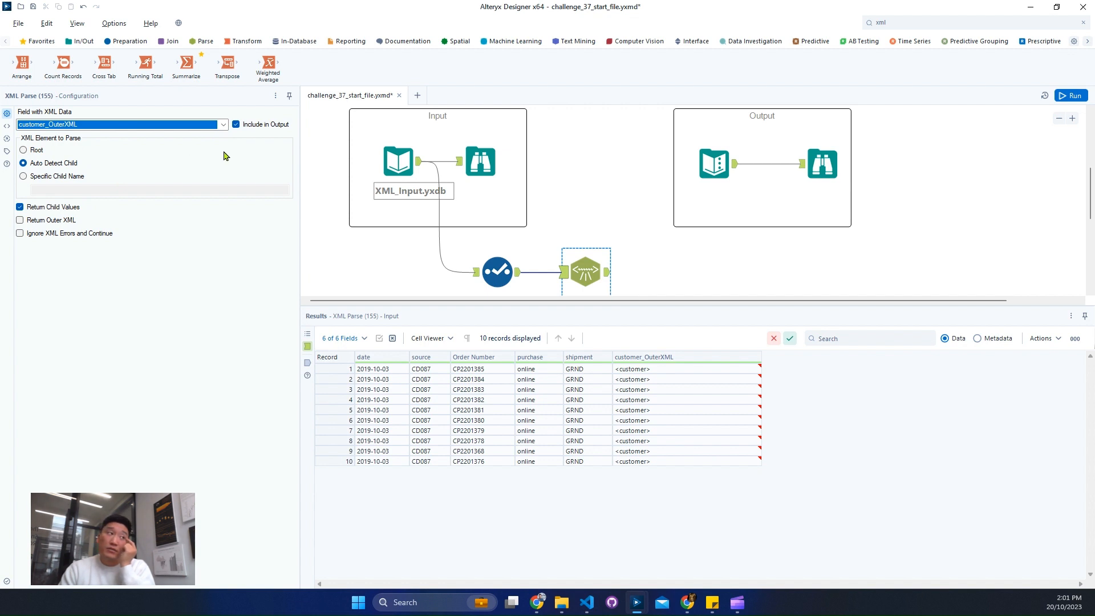
click(36, 150)
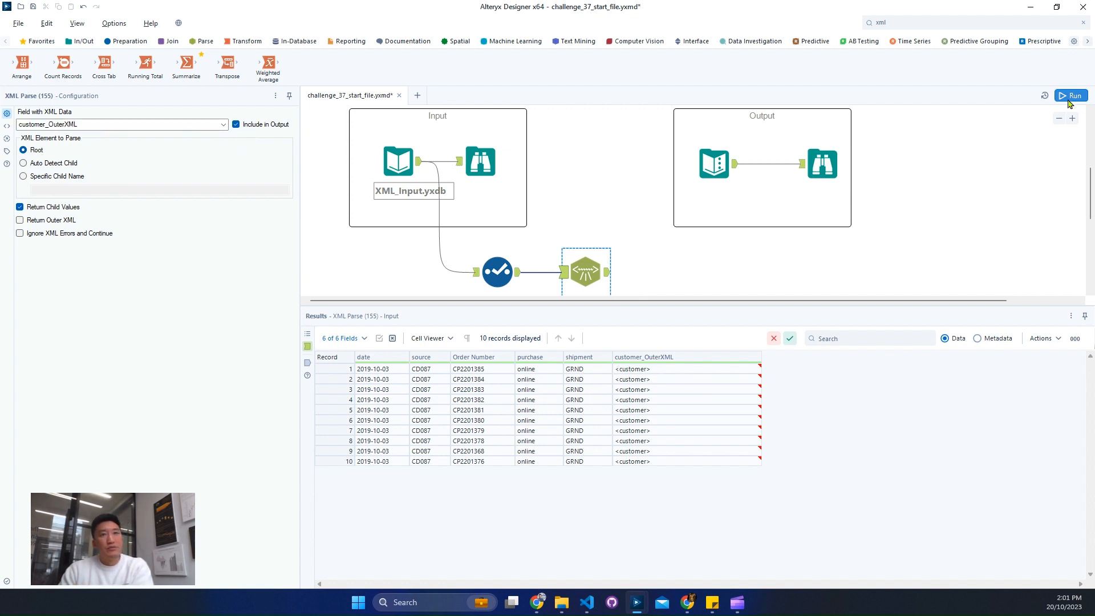
key(ctrl+r)
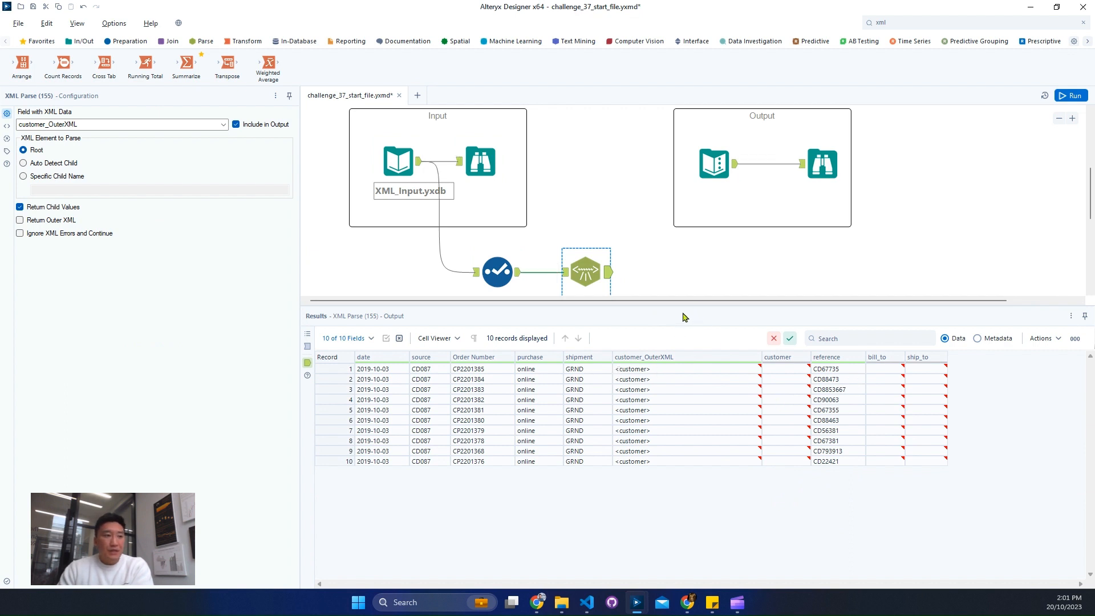
- Compare the reference element of the customer XML in VS Code with the parsed reference column in Alteryx Designer
click(587, 604)
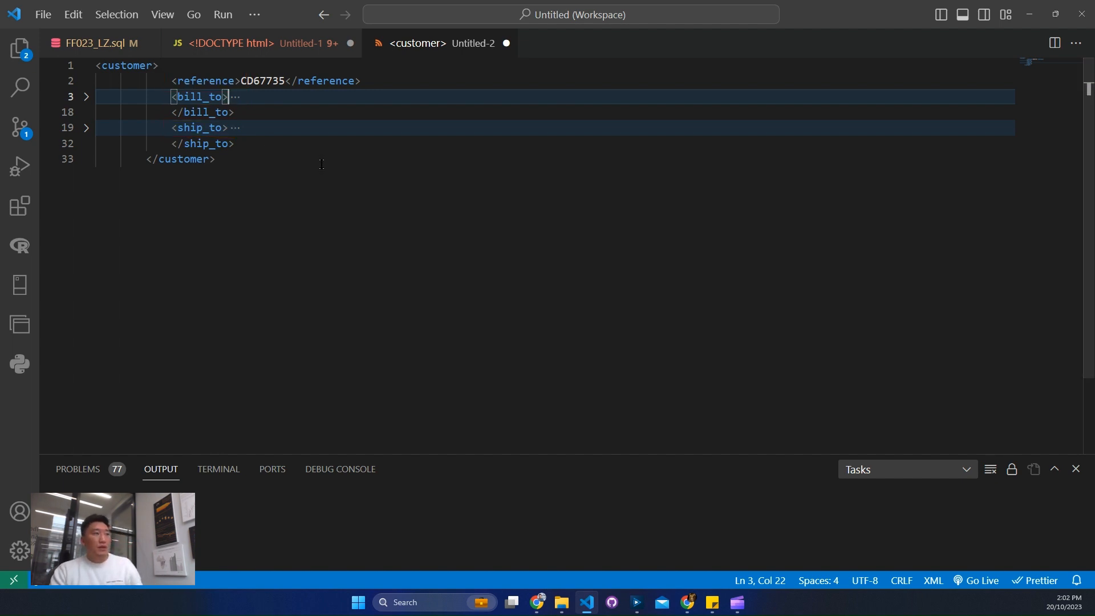
double_click(255, 80)
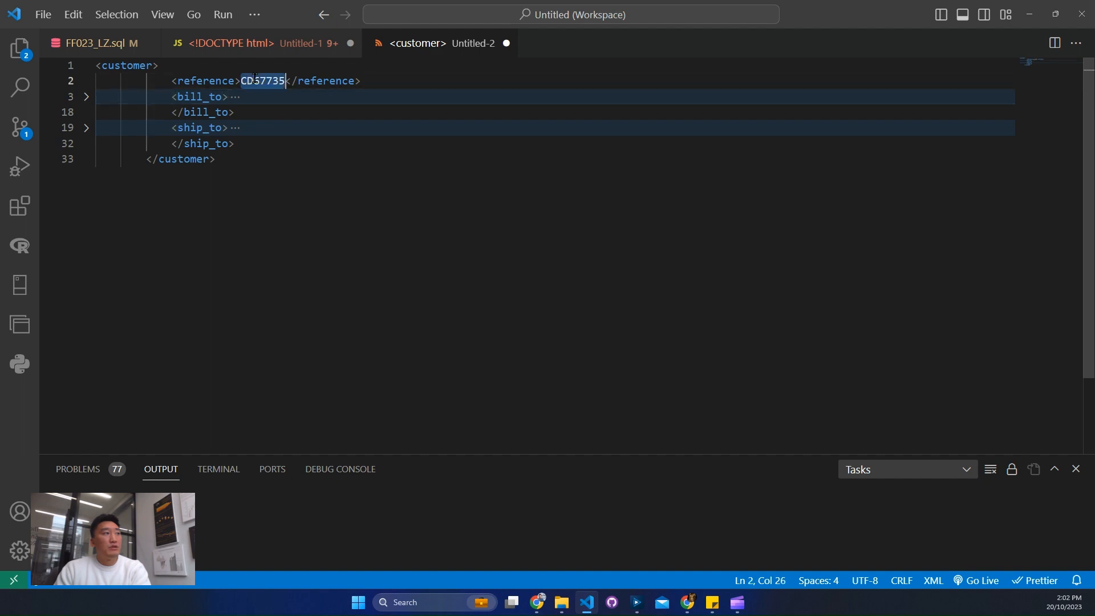
click(1030, 13)
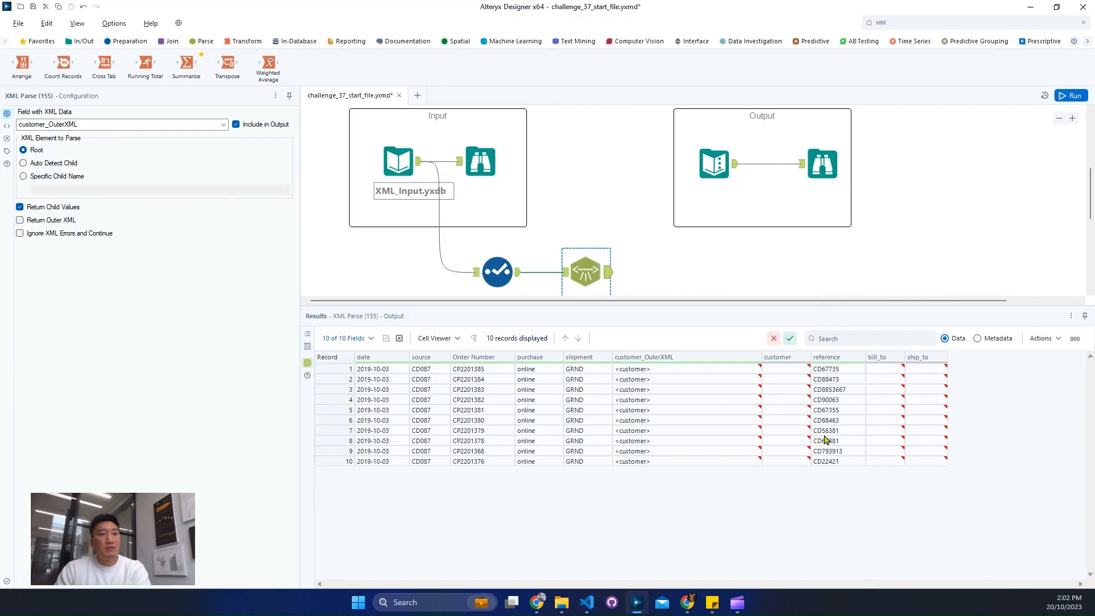
drag(840, 372, 839, 461)
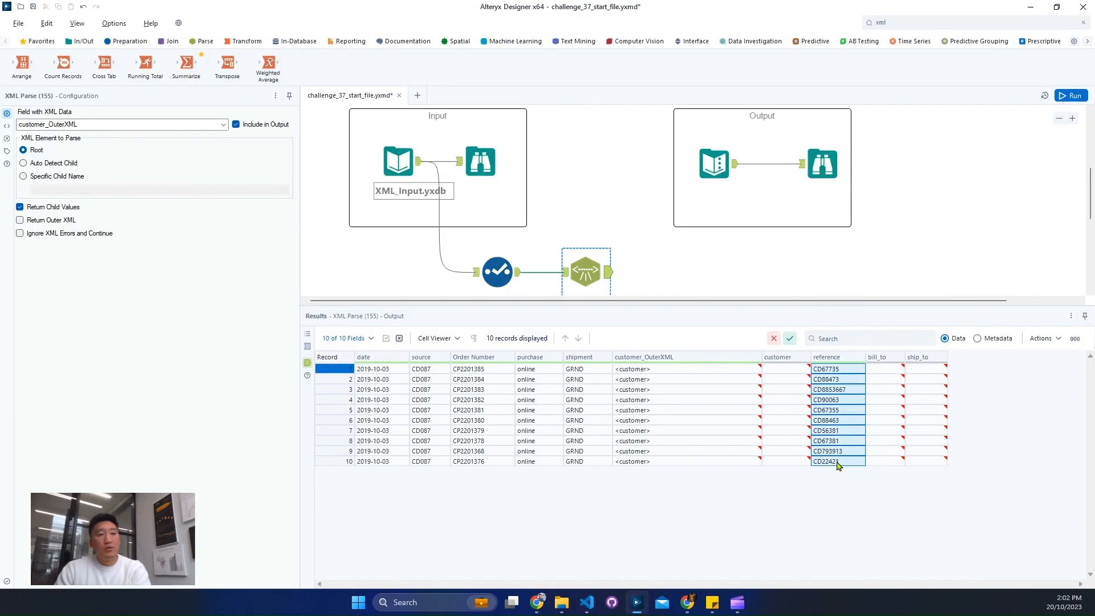
- Inspect the contents of the parsed bill_to and ship_to cells alongside the reference column
click(883, 369)
click(935, 371)
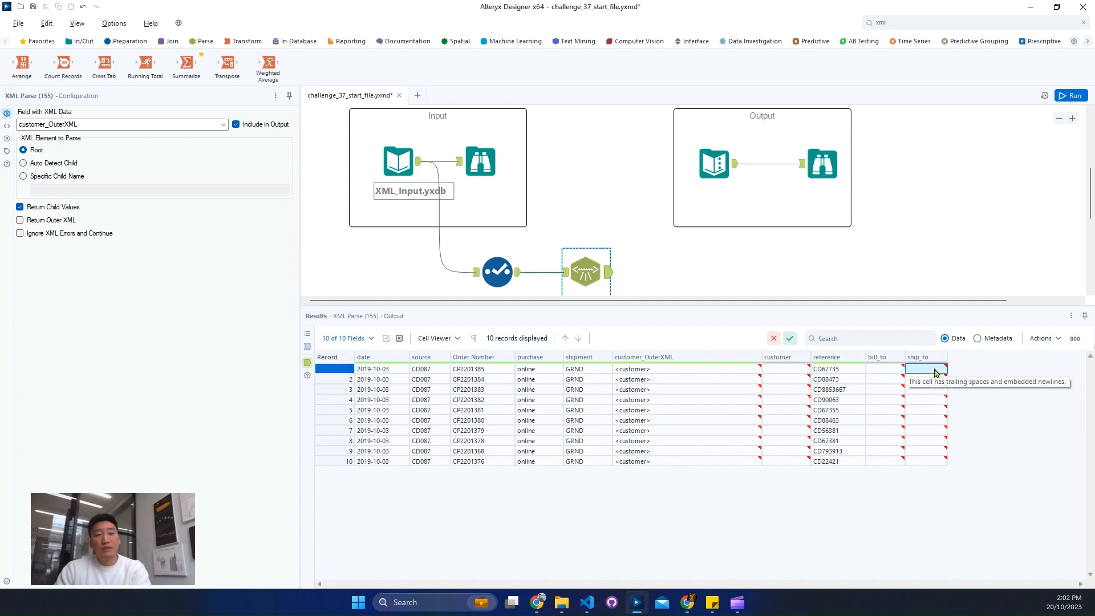
double_click(935, 372)
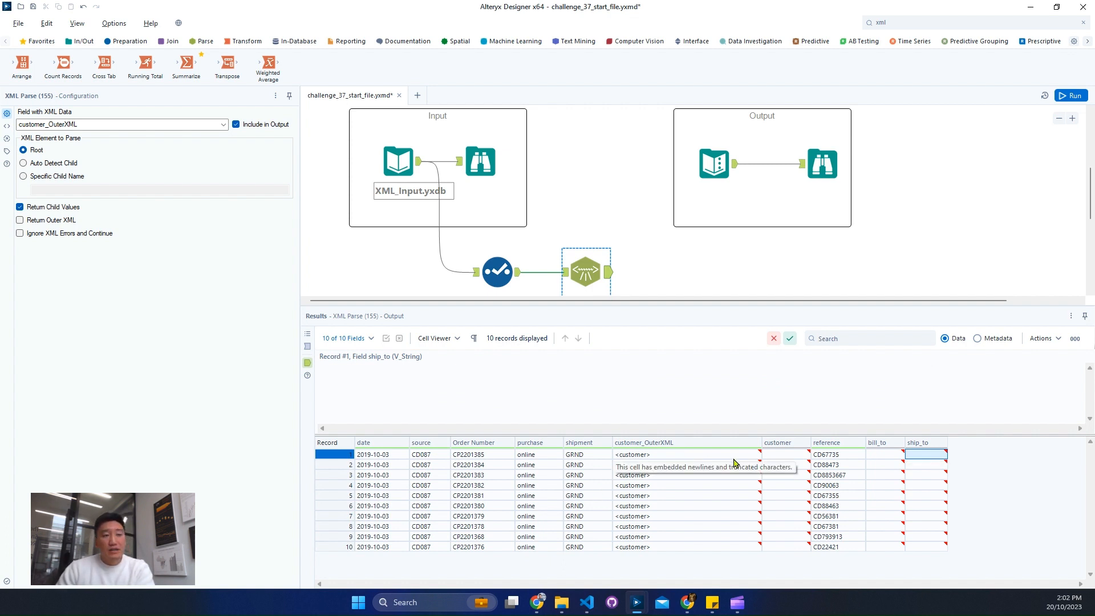
drag(824, 455, 945, 554)
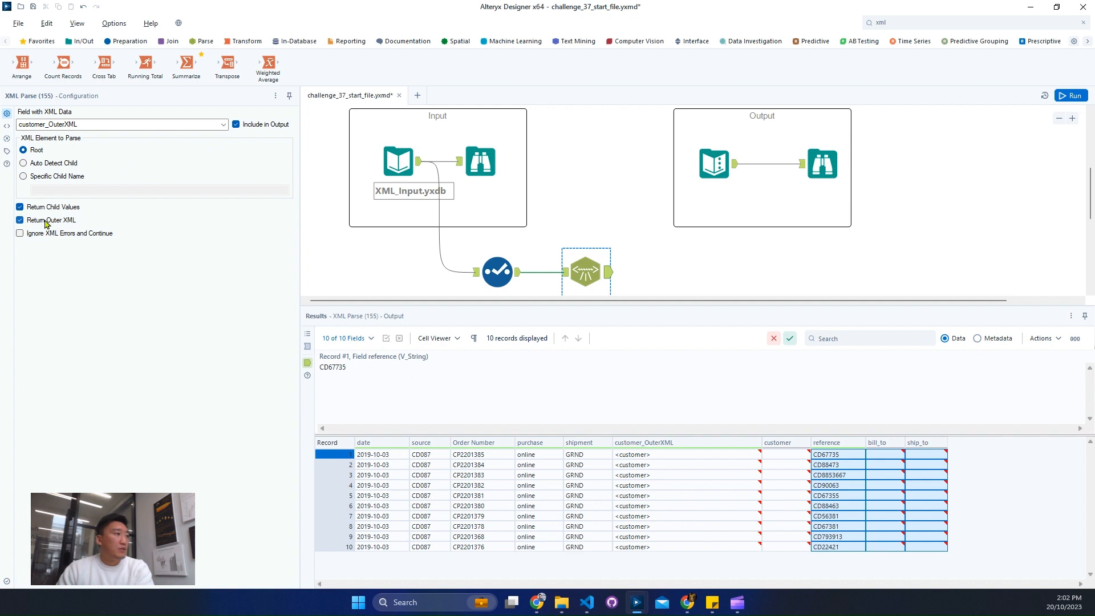
- Enable Return Outer XML in the XML Parse tool, and rerun the workflow to view its output columns
click(1071, 95)
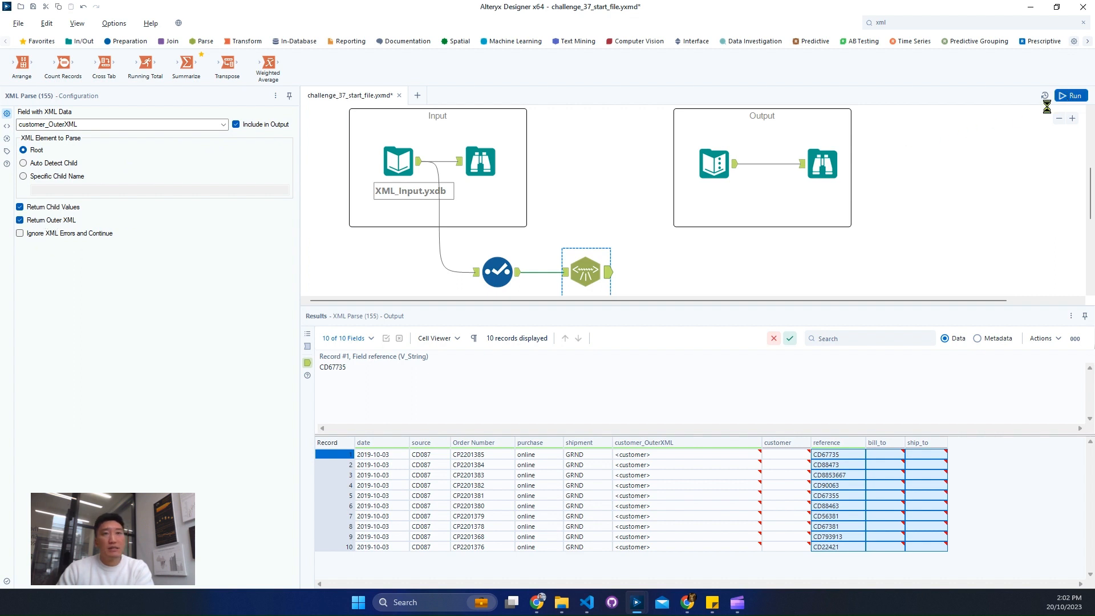
click(607, 274)
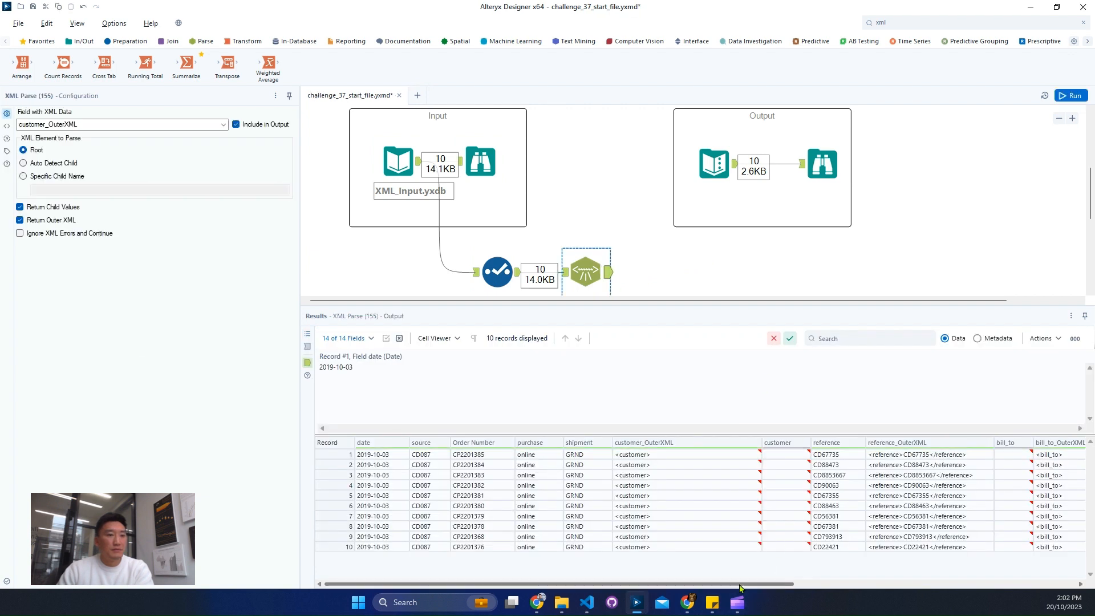
mouse_move(753, 584)
mouse_down()
mouse_move(1019, 596)
mouse_move(828, 595)
mouse_up()
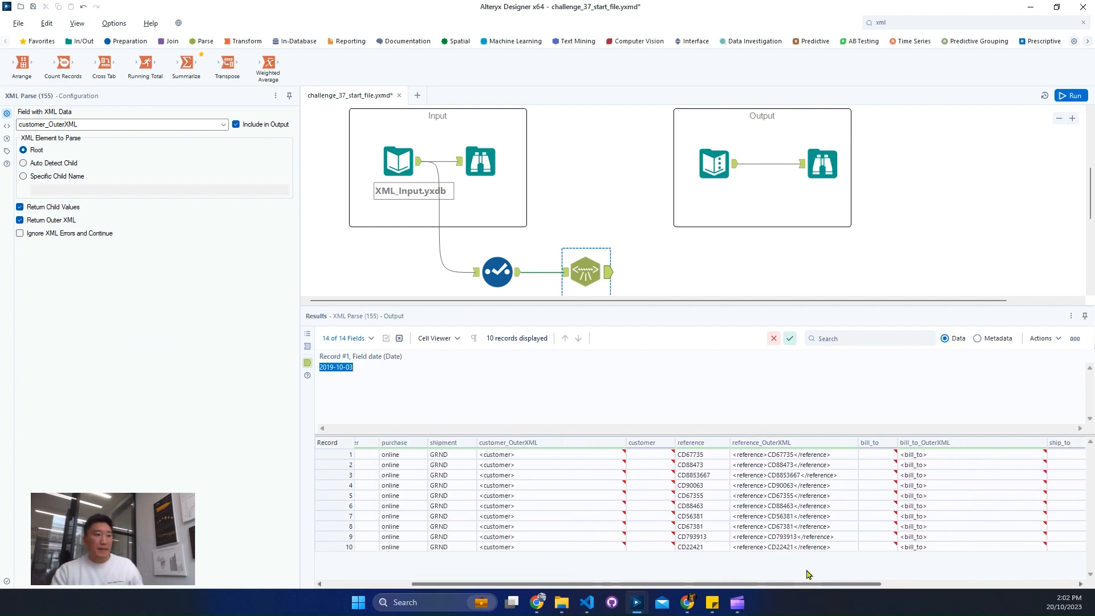
mouse_move(473, 433)
mouse_down()
mouse_move(515, 482)
mouse_move(631, 565)
mouse_up()
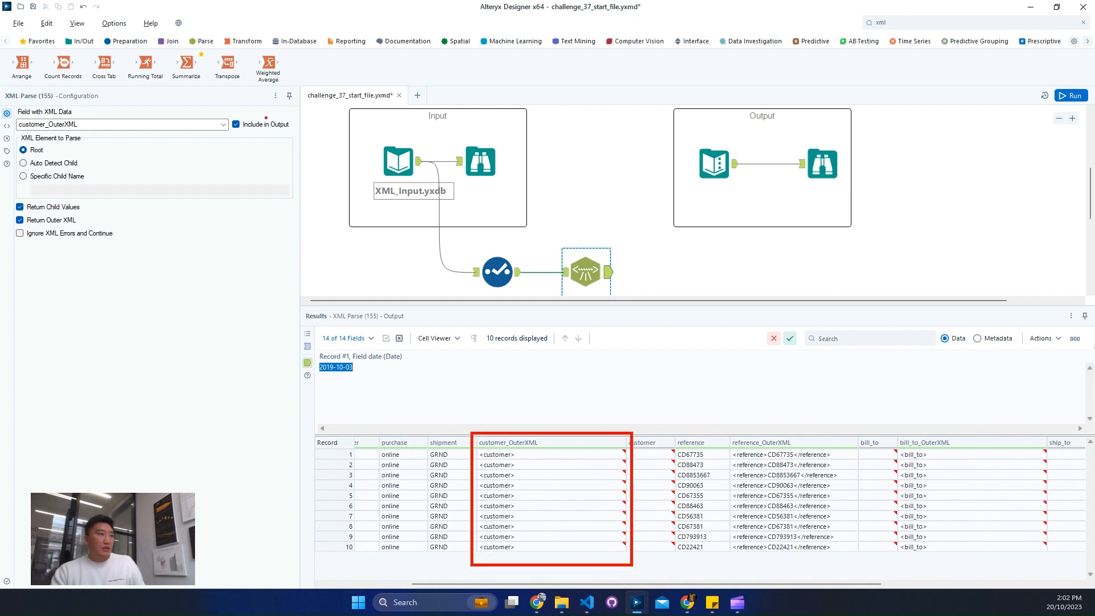
drag(218, 112, 299, 137)
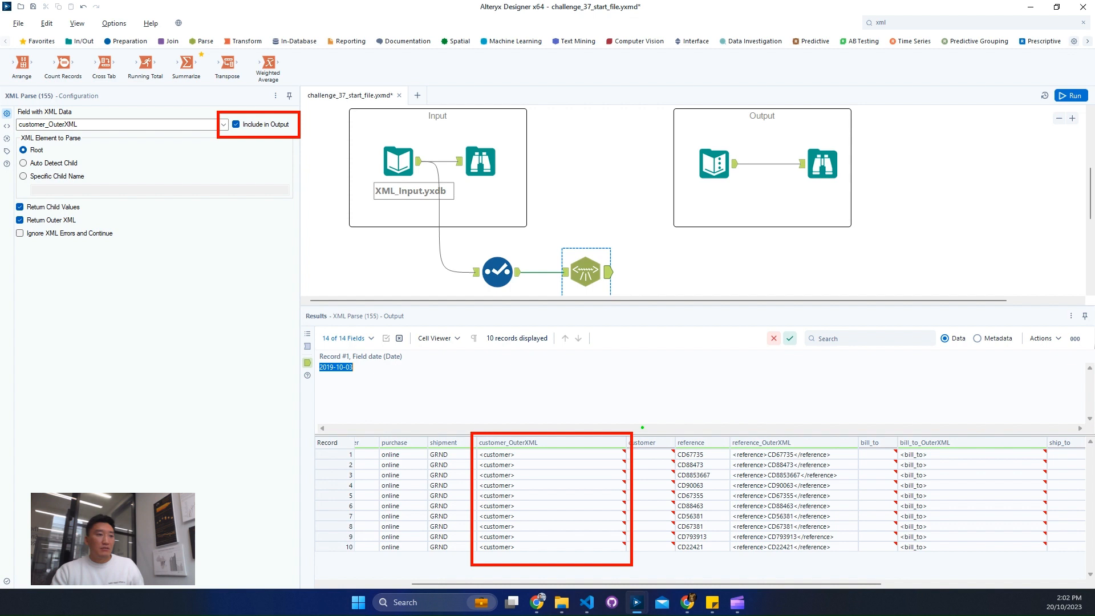
key(Escape)
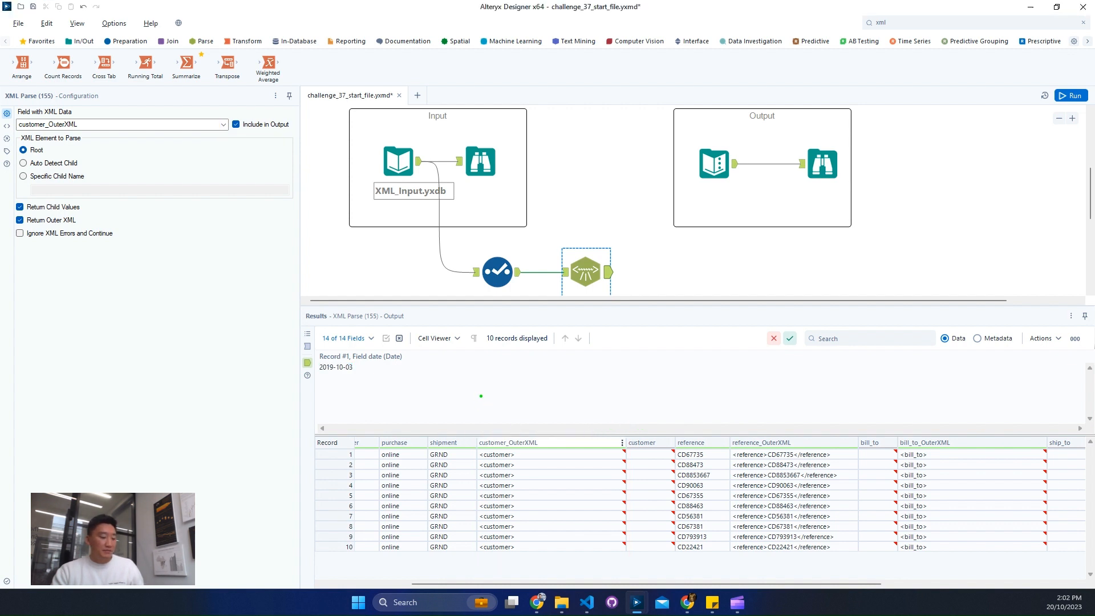
drag(227, 110, 295, 139)
drag(465, 417, 624, 551)
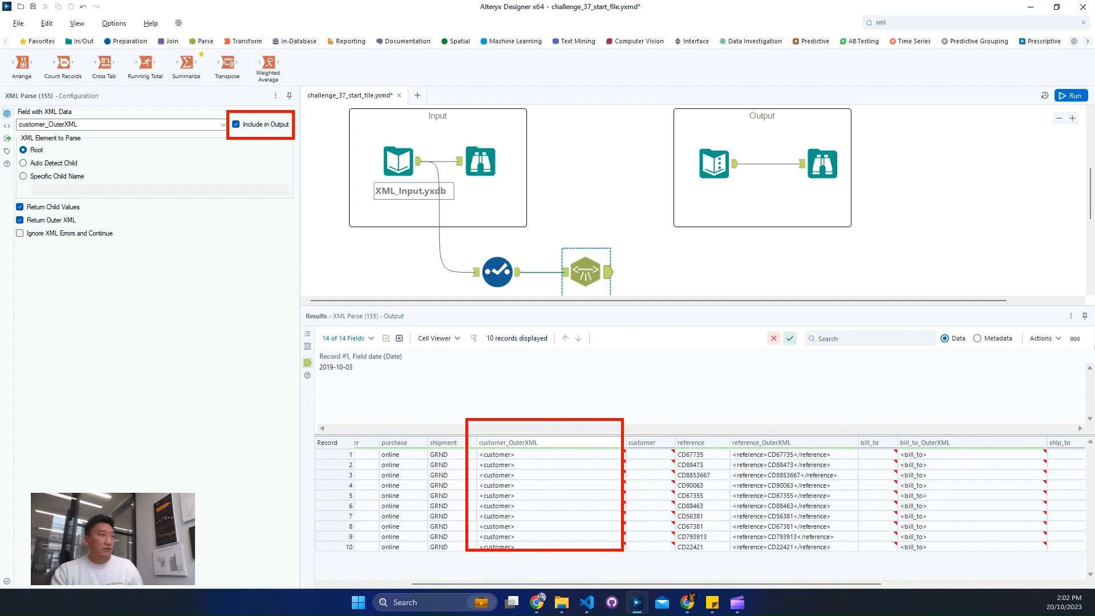
drag(9, 137, 59, 156)
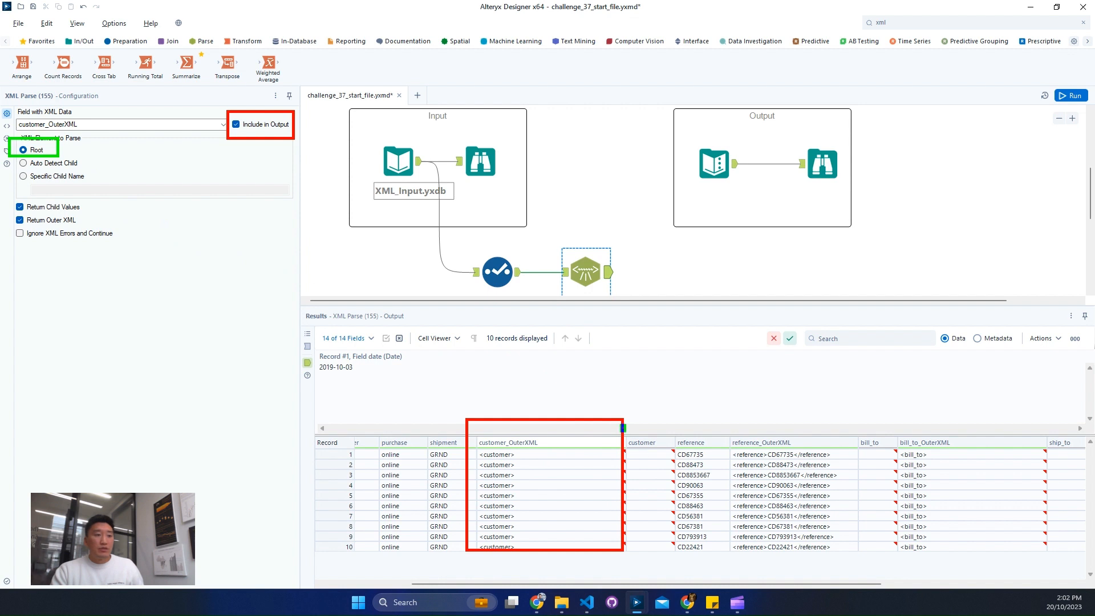
drag(622, 425, 677, 553)
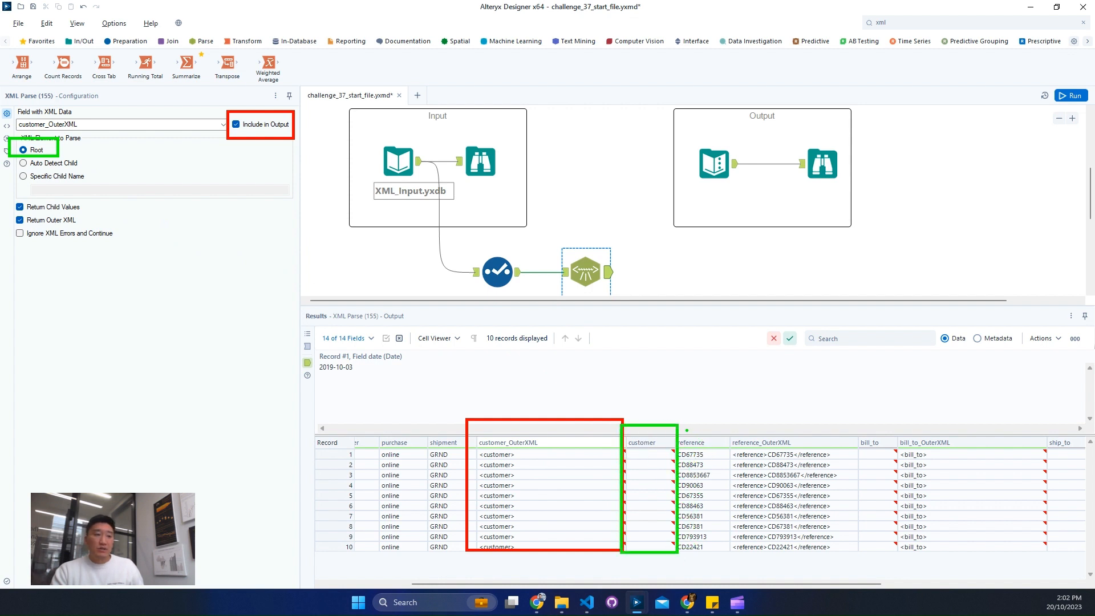
drag(680, 427, 716, 450)
drag(857, 432, 889, 454)
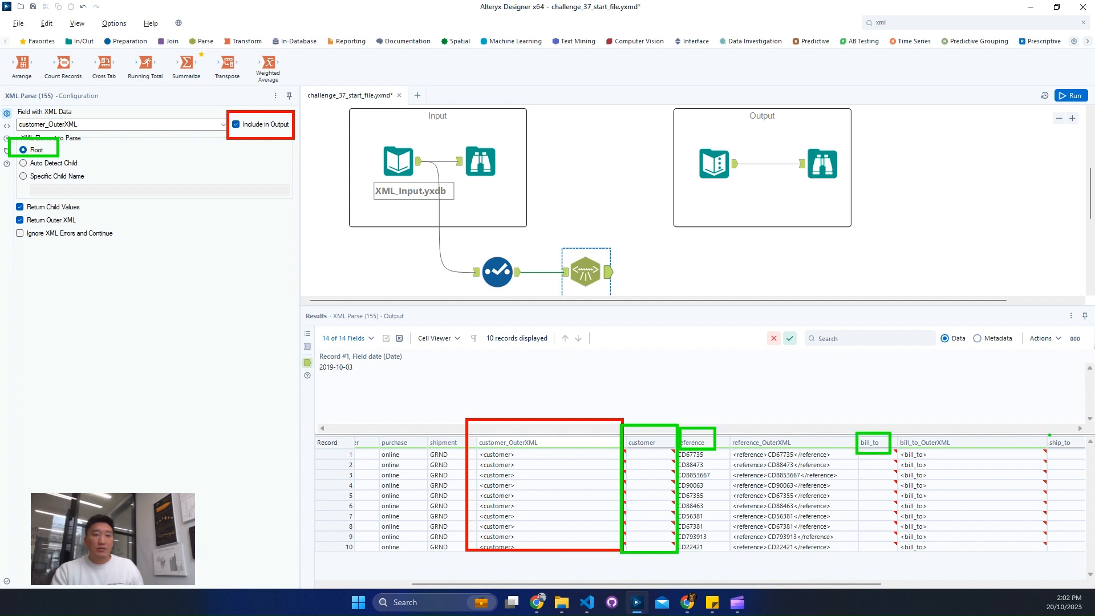
drag(1043, 430, 1076, 455)
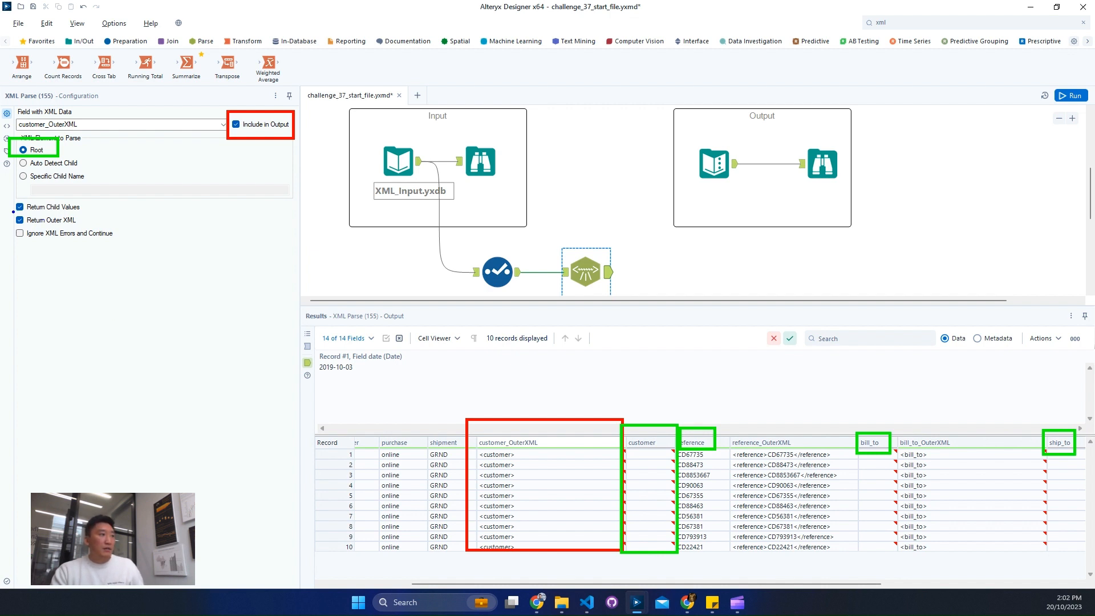
drag(14, 197, 94, 214)
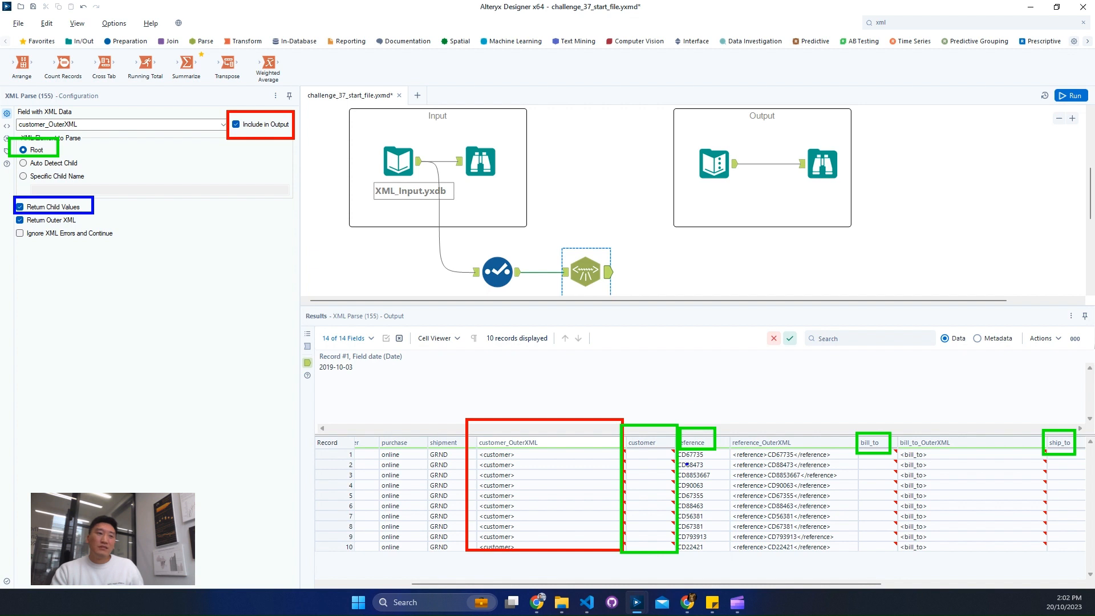
drag(675, 449, 726, 556)
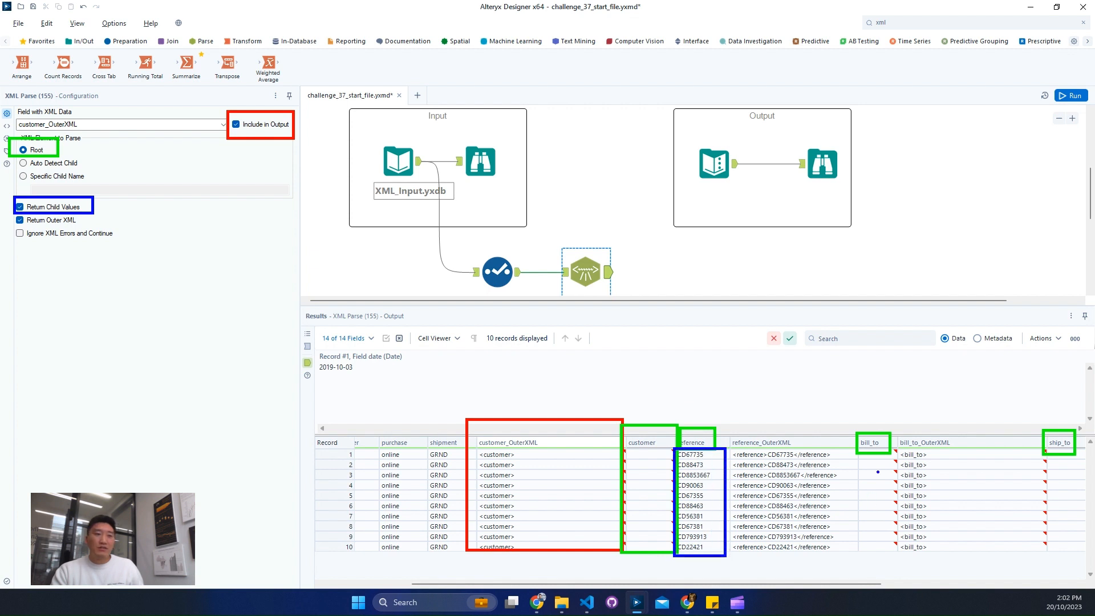
drag(861, 452, 895, 550)
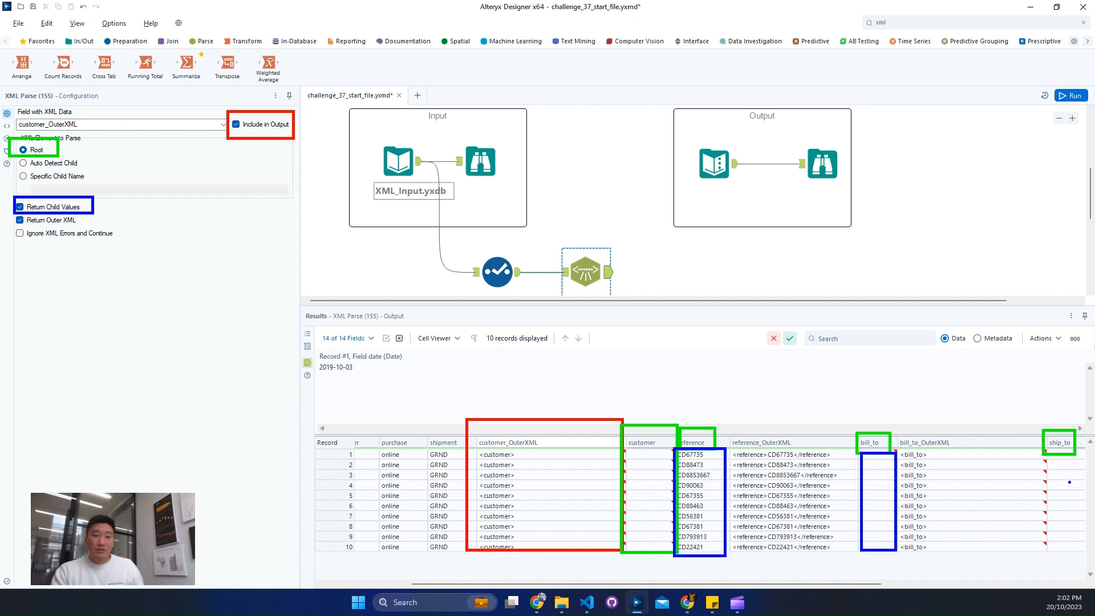
drag(1051, 453, 1085, 556)
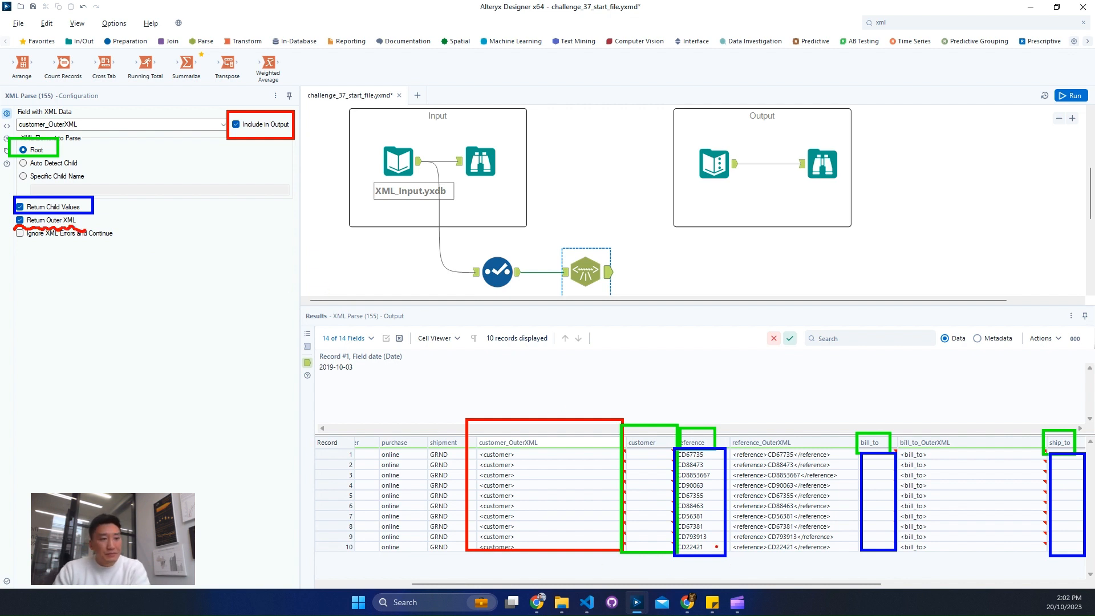
drag(736, 565, 774, 561)
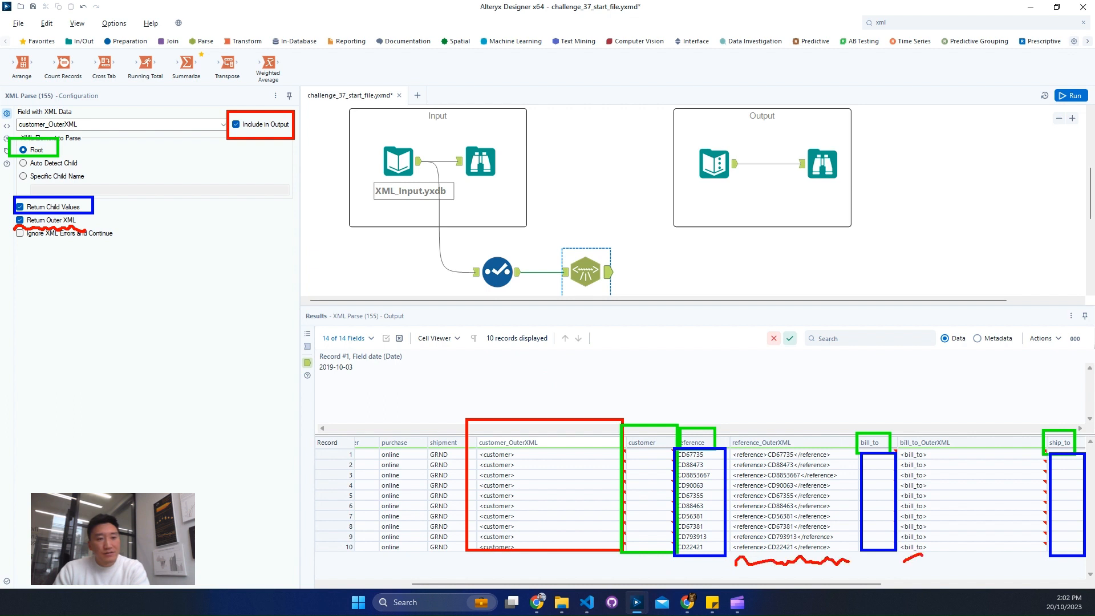
drag(923, 554, 982, 562)
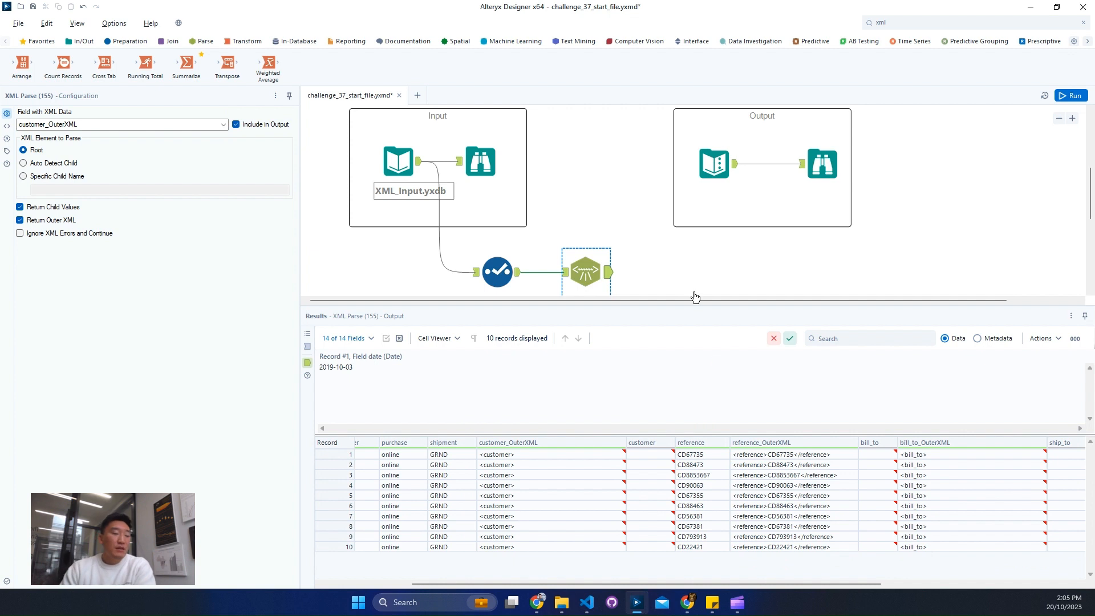
- Find the Select tool by searching for "sel" and connect it after the XML Parse tool
scroll(665, 262, down, 4)
scroll(742, 265, up, 1)
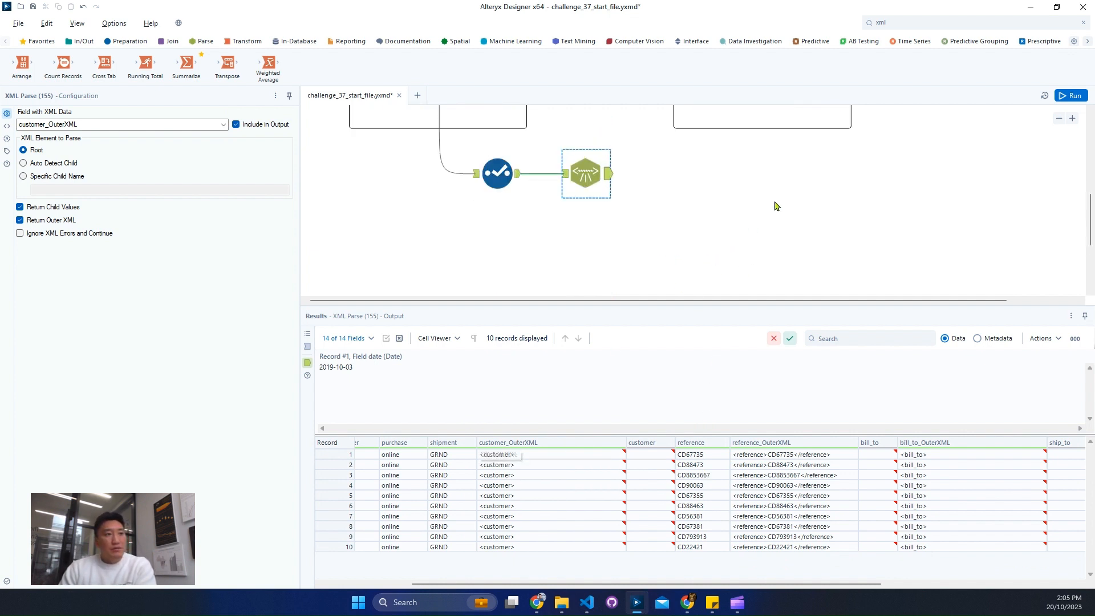
click(921, 25)
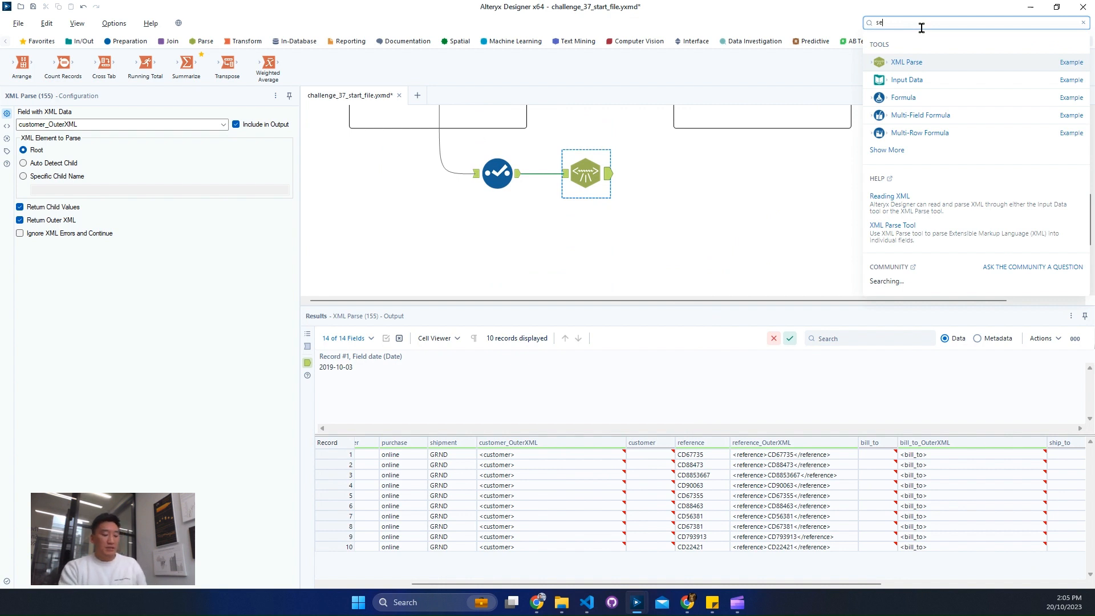
drag(909, 99, 662, 176)
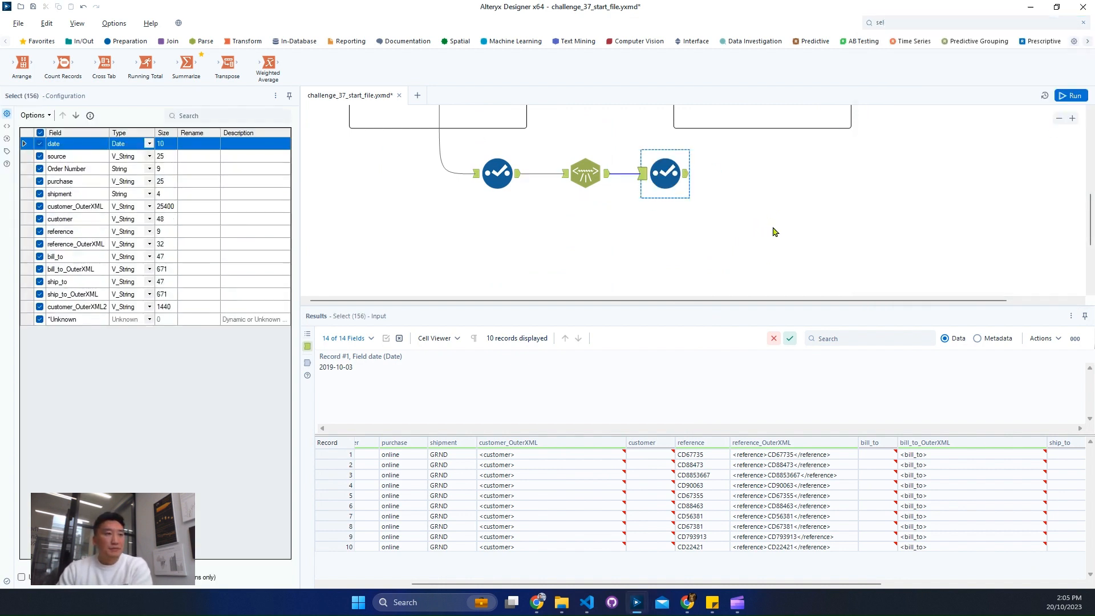
- Deselect all fields in the new Select tool and keep only Order Number and reference
click(34, 116)
mouse_move(52, 139)
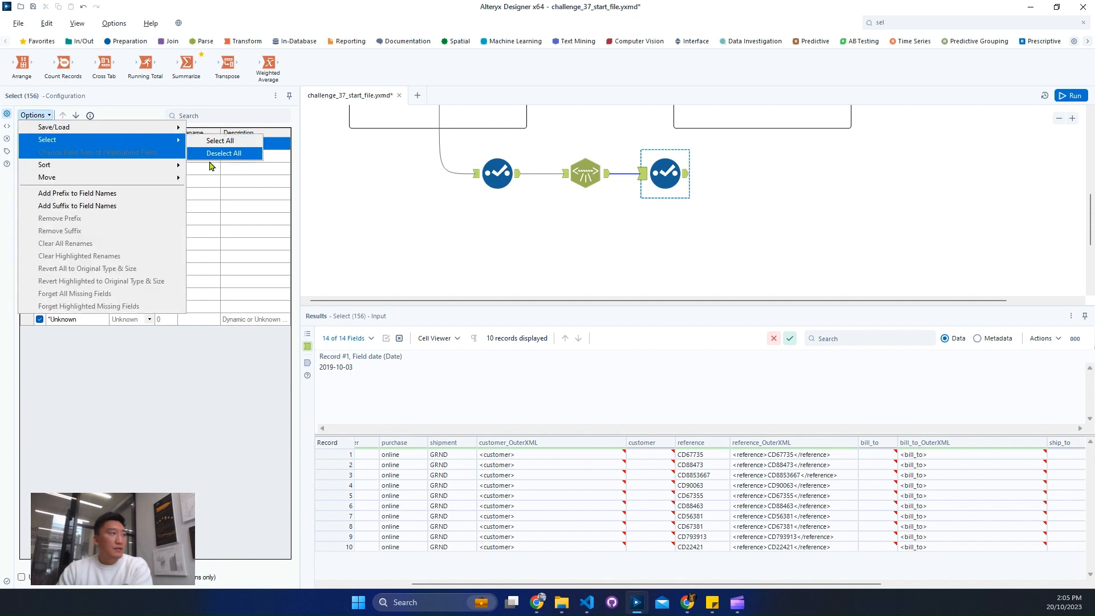
click(220, 153)
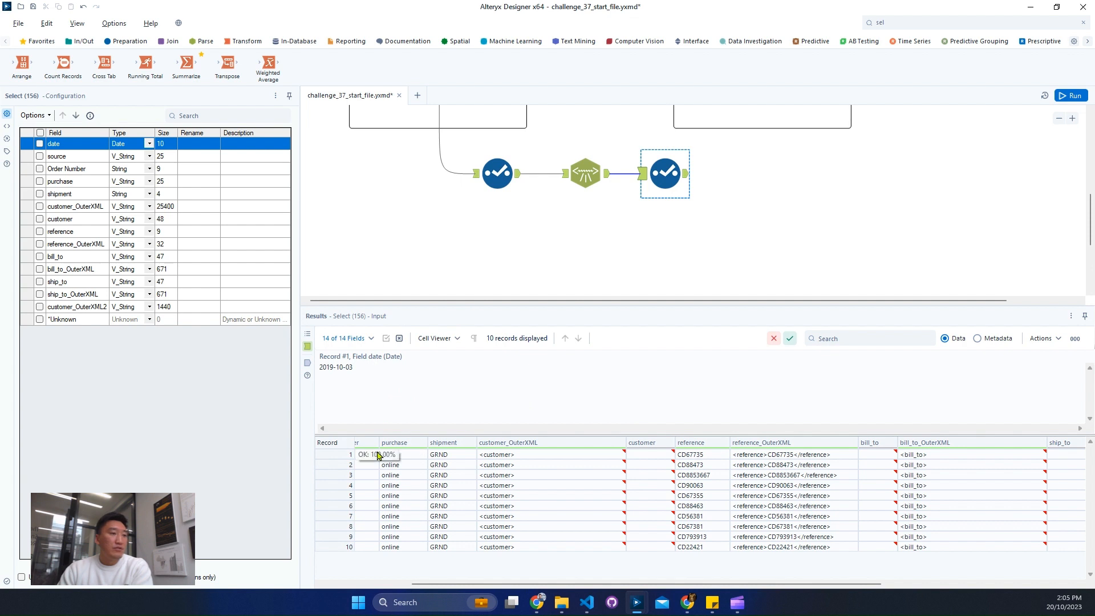
click(40, 169)
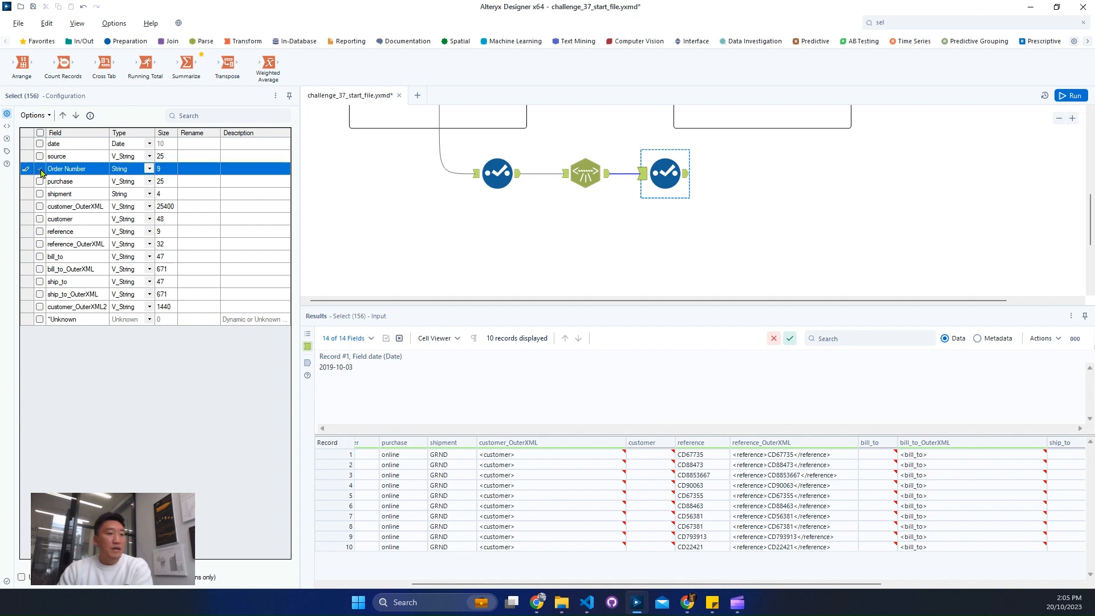
click(40, 231)
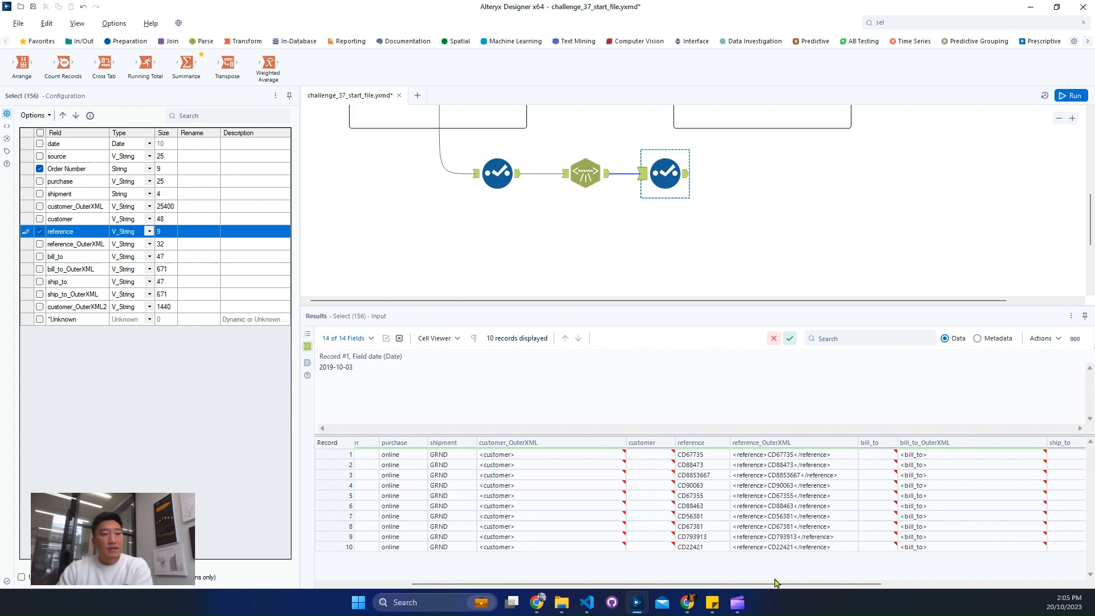
- Examine the first record's bill_to_OuterXML and ship_to_OuterXML cell contents
drag(783, 584, 982, 584)
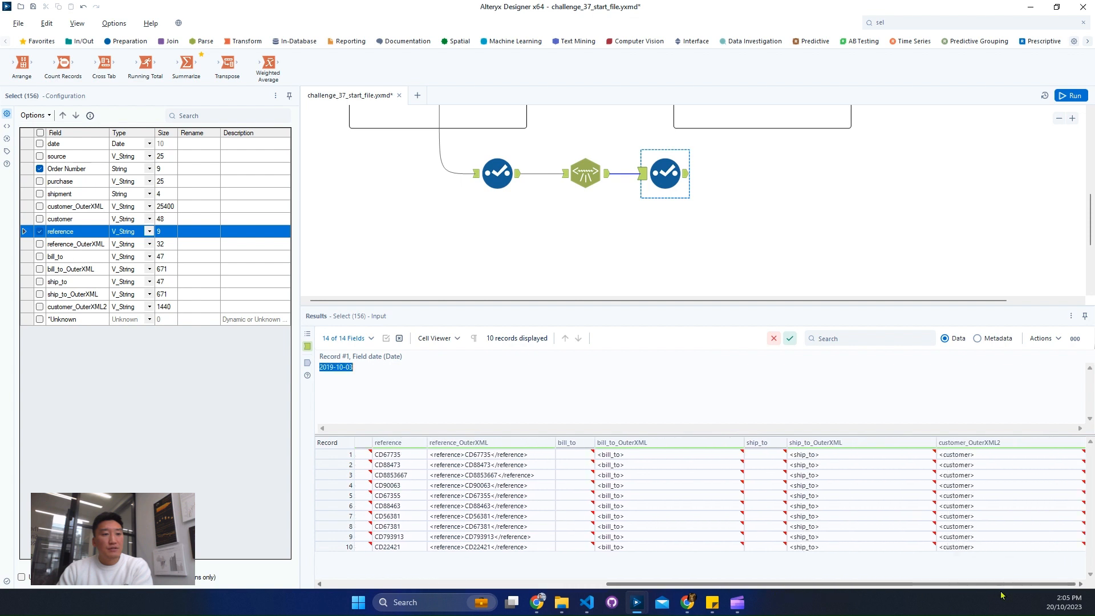
click(630, 455)
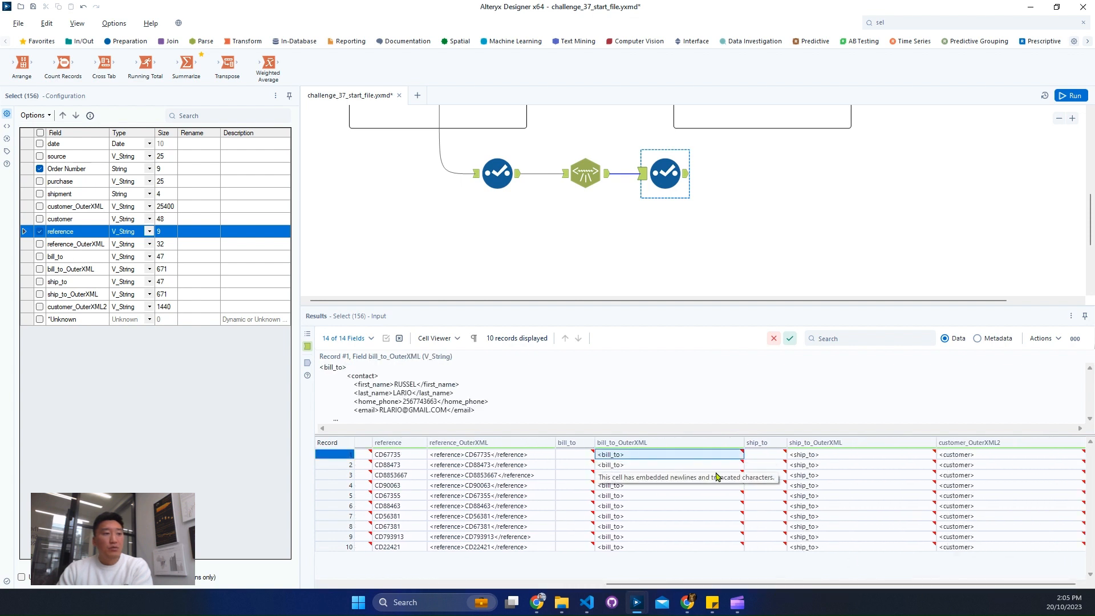
click(856, 456)
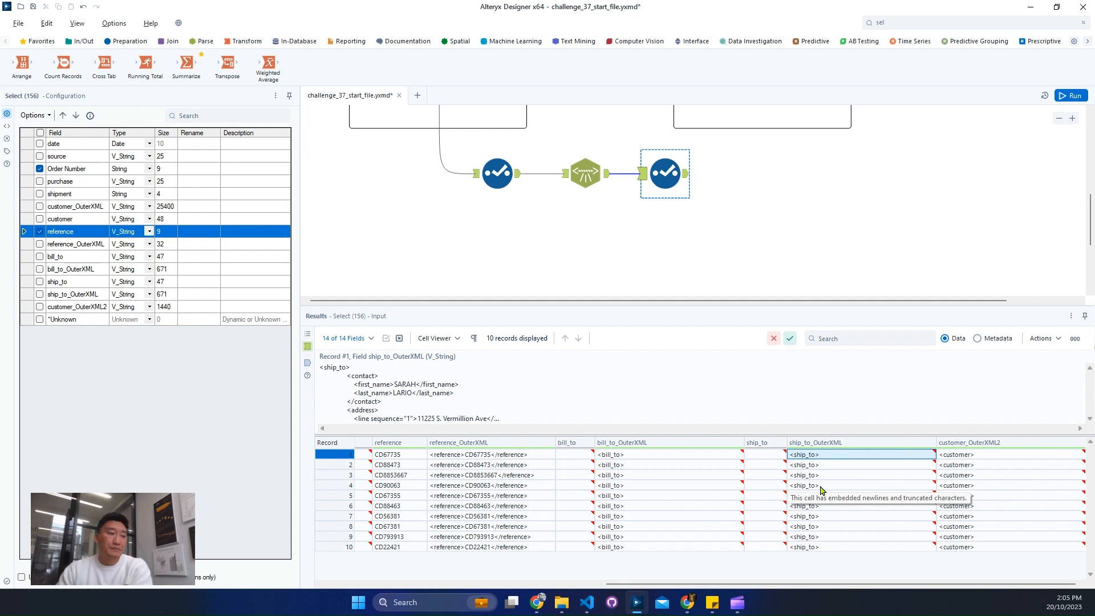
- Duplicate the Select tool, place the copy below the original, and connect it to the XML Parse output
click(665, 171)
key(ctrl+c)
key(ctrl+v)
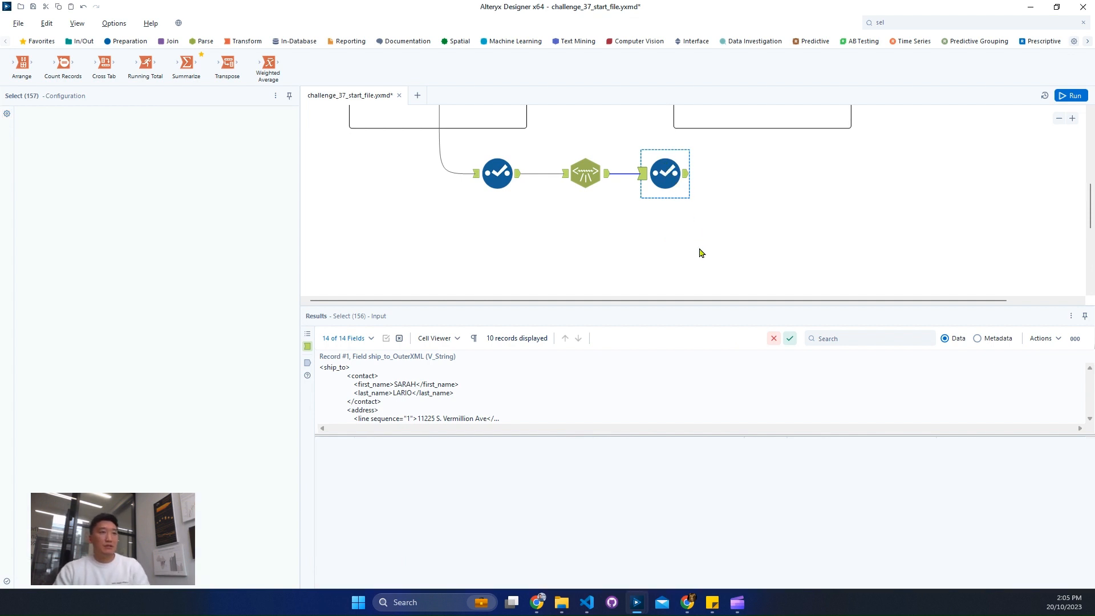
drag(719, 260, 661, 230)
drag(610, 173, 647, 239)
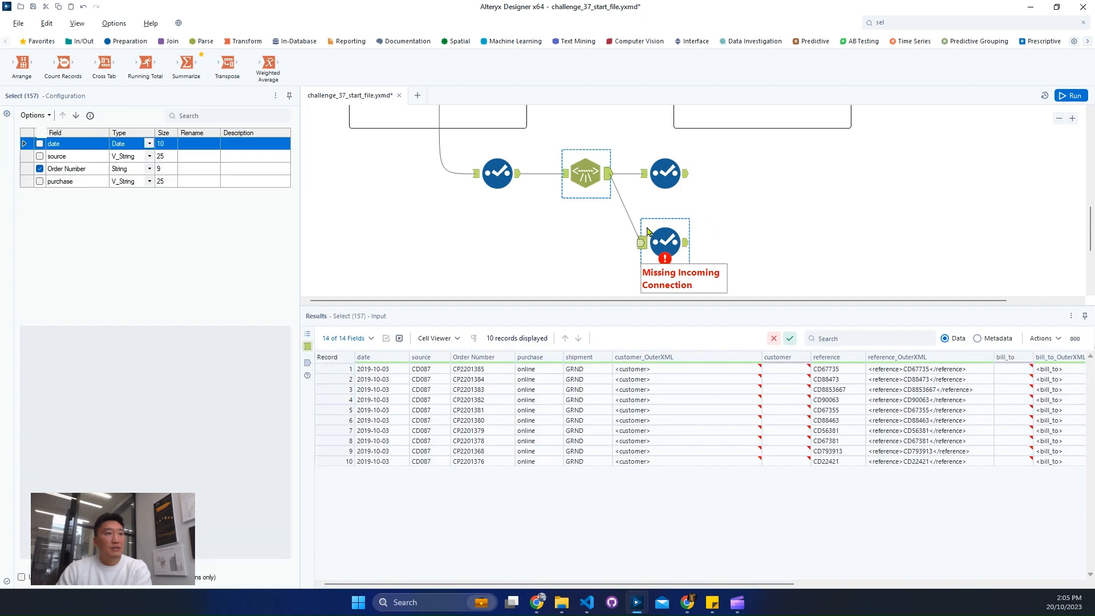
scroll(665, 233, down, 2)
drag(665, 152, 673, 151)
scroll(405, 212, up, 2)
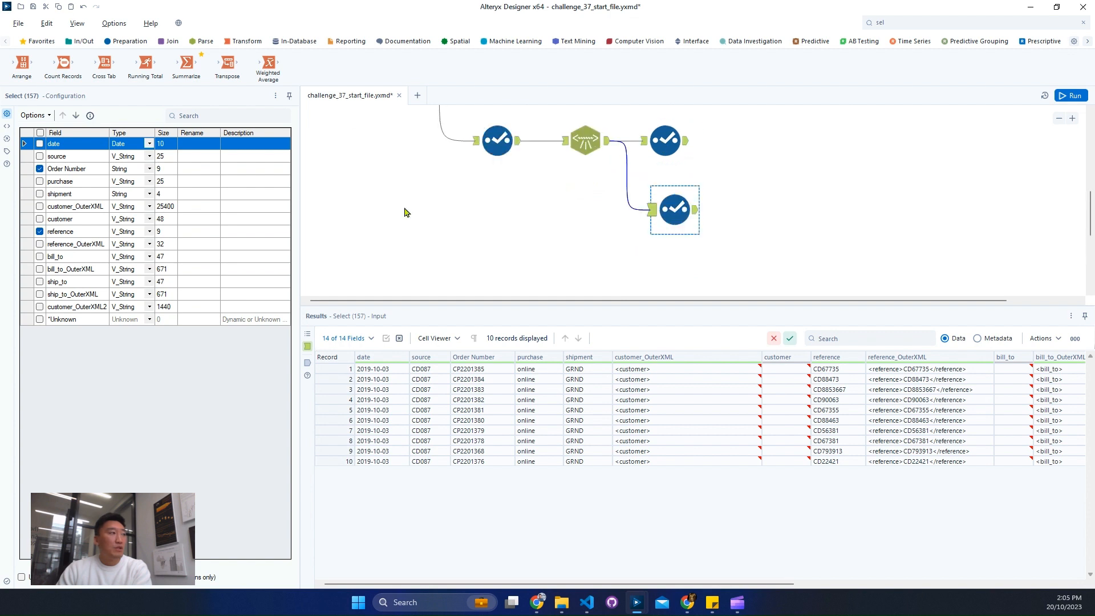
- Limit the second Select tool's fields to Order Number and bill_to_OuterXML by excluding reference
click(39, 231)
click(40, 257)
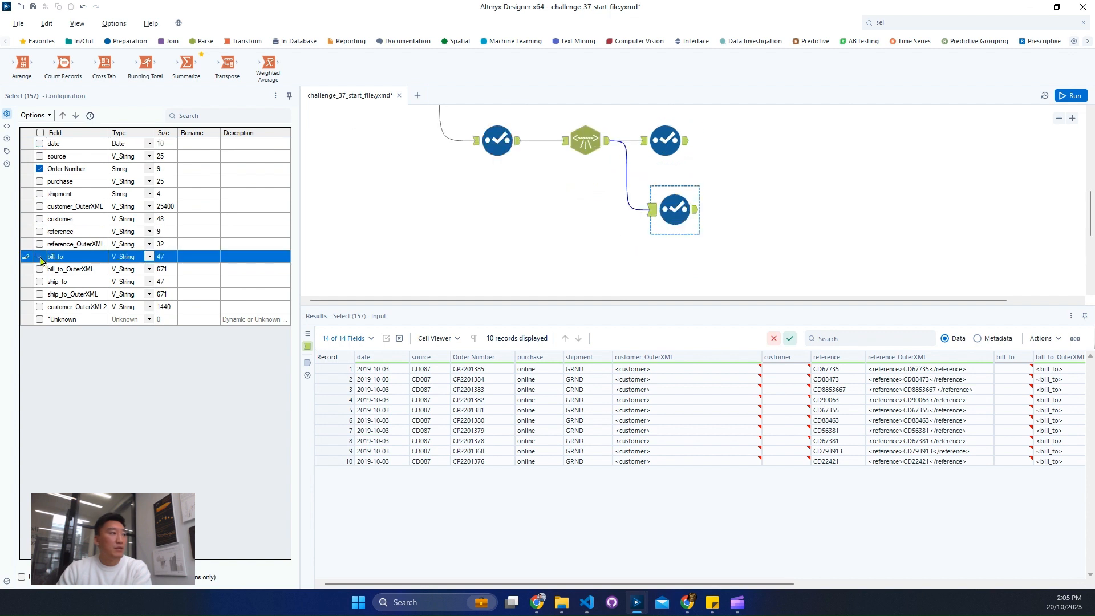
click(39, 269)
- Duplicate the bill_to Select tool, place the copy beneath it, and connect it to the XML Parse output
click(690, 219)
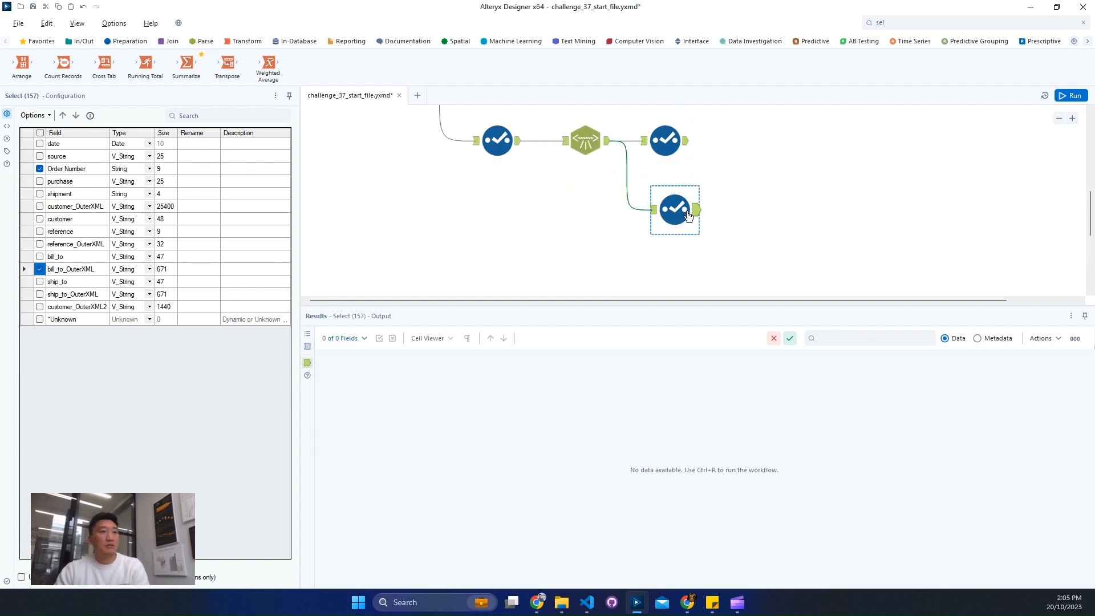
key(ctrl+c)
key(ctrl+v)
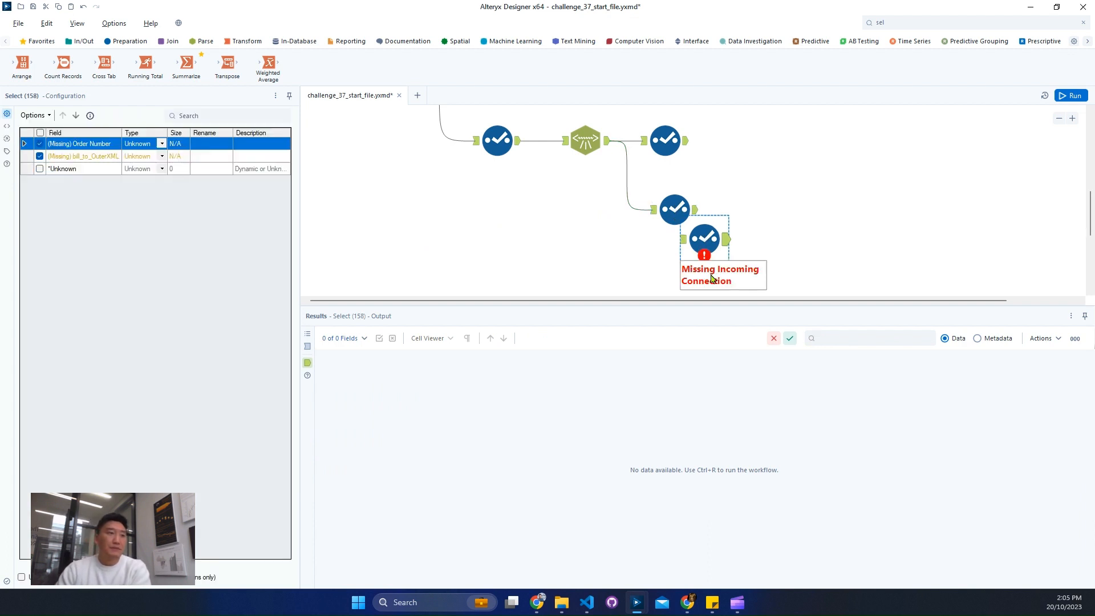
drag(703, 244, 675, 272)
drag(608, 142, 661, 266)
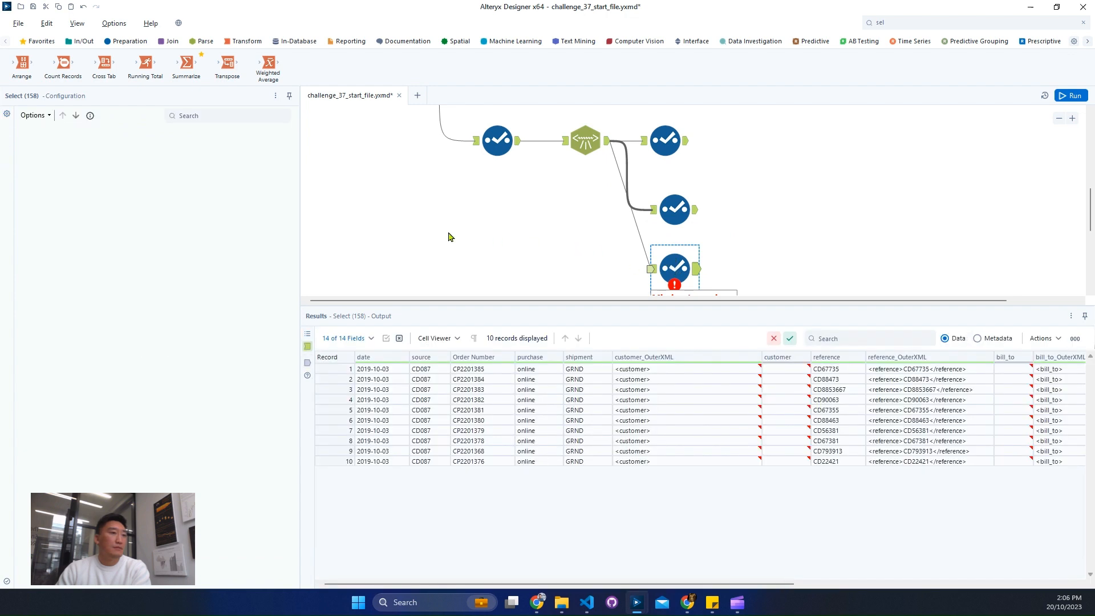
- Replace bill_to_OuterXML with ship_to_OuterXML in the third Select tool's fields, and run the workflow
click(41, 269)
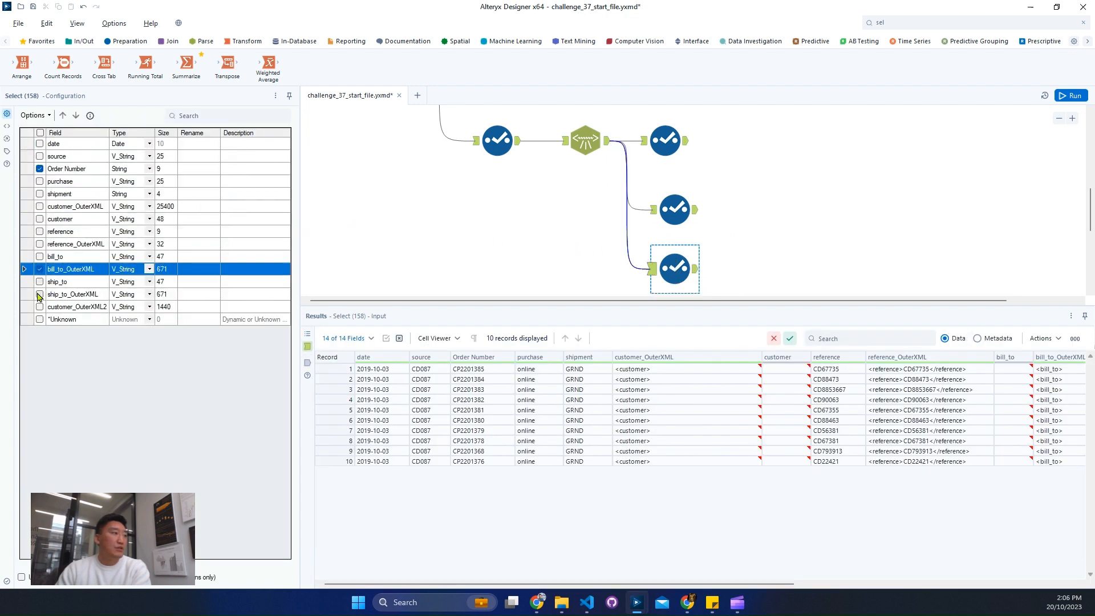
click(40, 295)
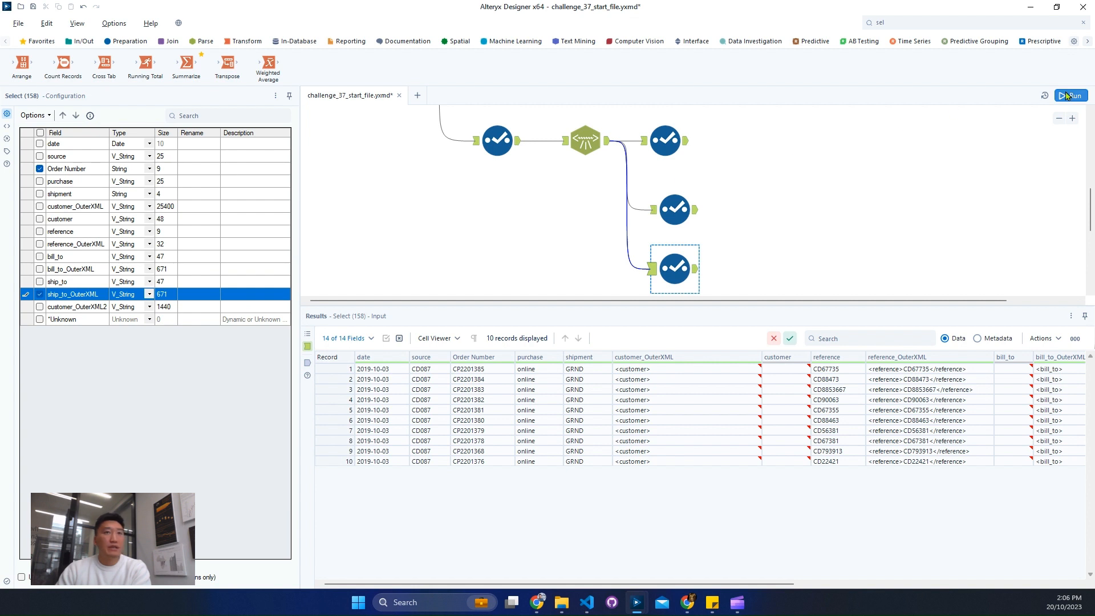
key(ctrl+r)
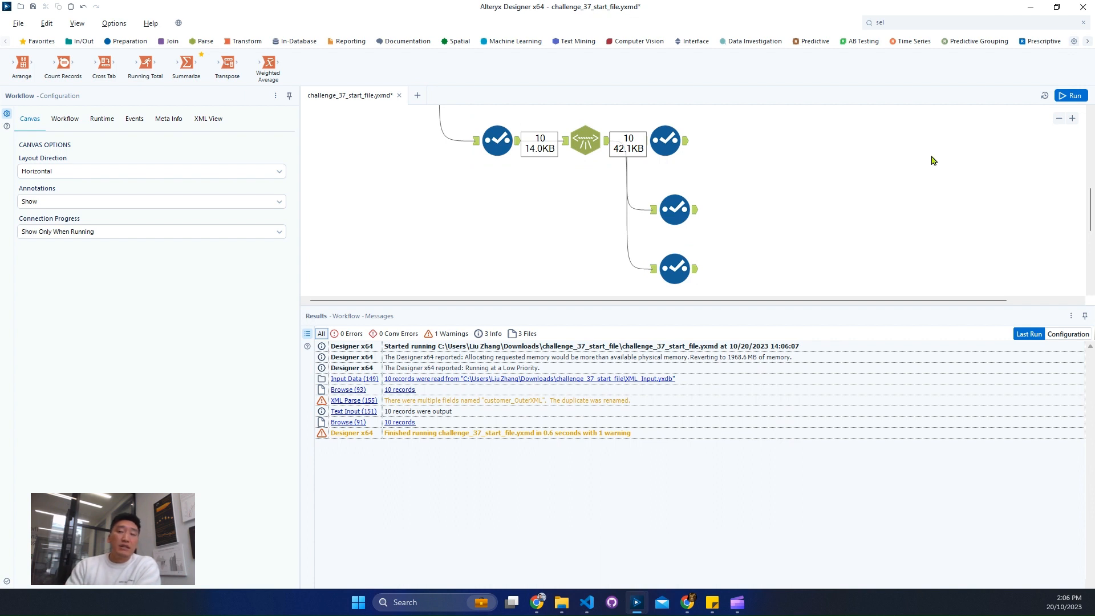
- Align the second and third Select tools vertically beneath the first one
click(674, 221)
drag(674, 221, 664, 220)
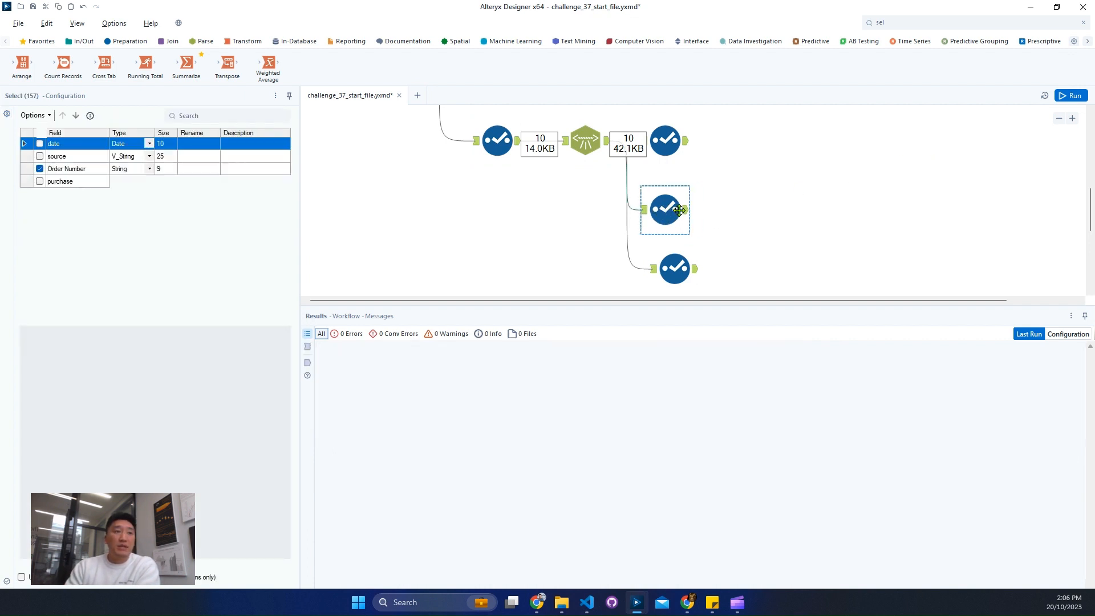
click(666, 140)
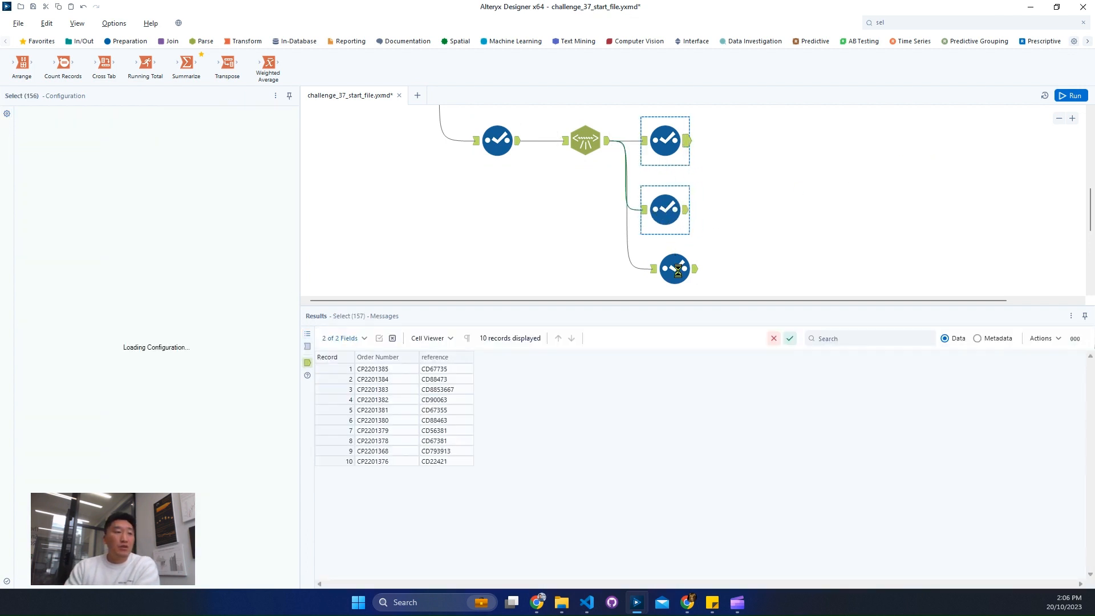
drag(669, 280, 659, 290)
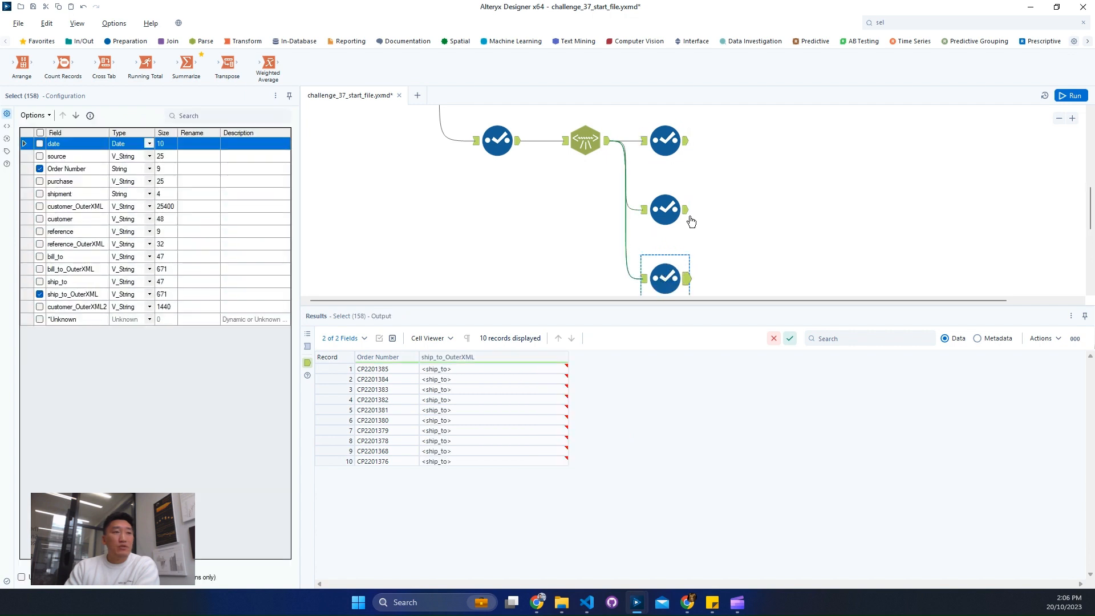
- Inspect the first bill_to_OuterXML record from the second Select tool, and connect an XML Parse tool after that Select
click(684, 219)
click(473, 370)
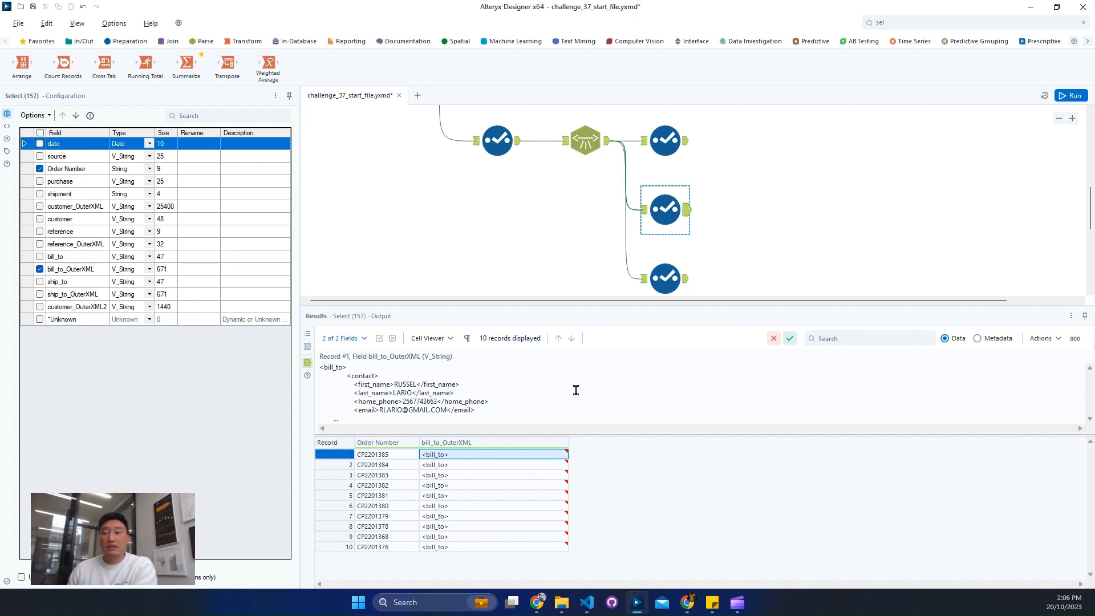
click(207, 41)
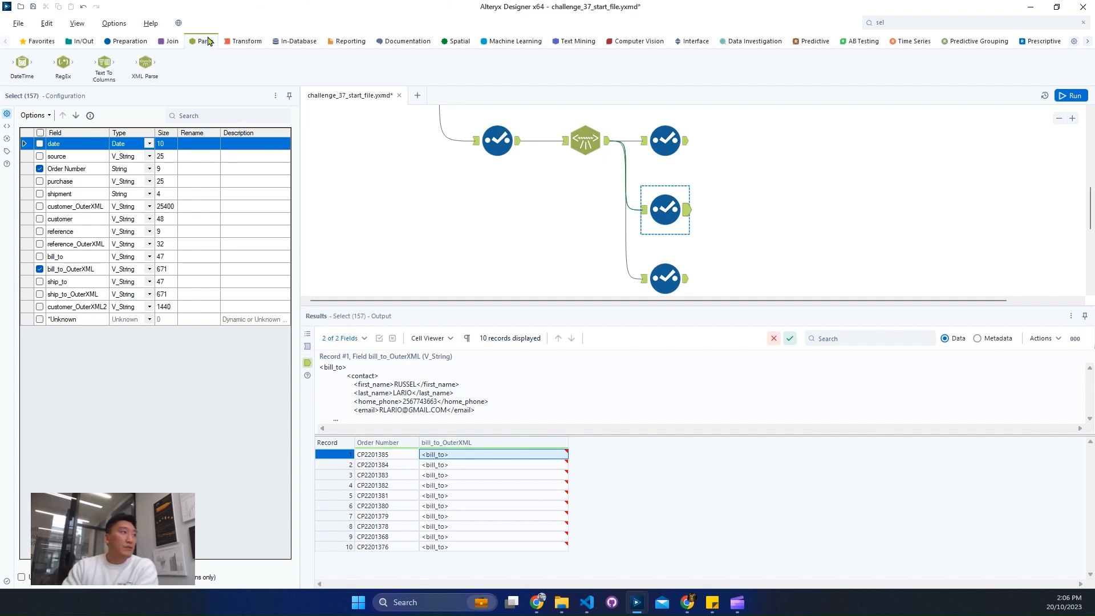
drag(146, 62, 753, 209)
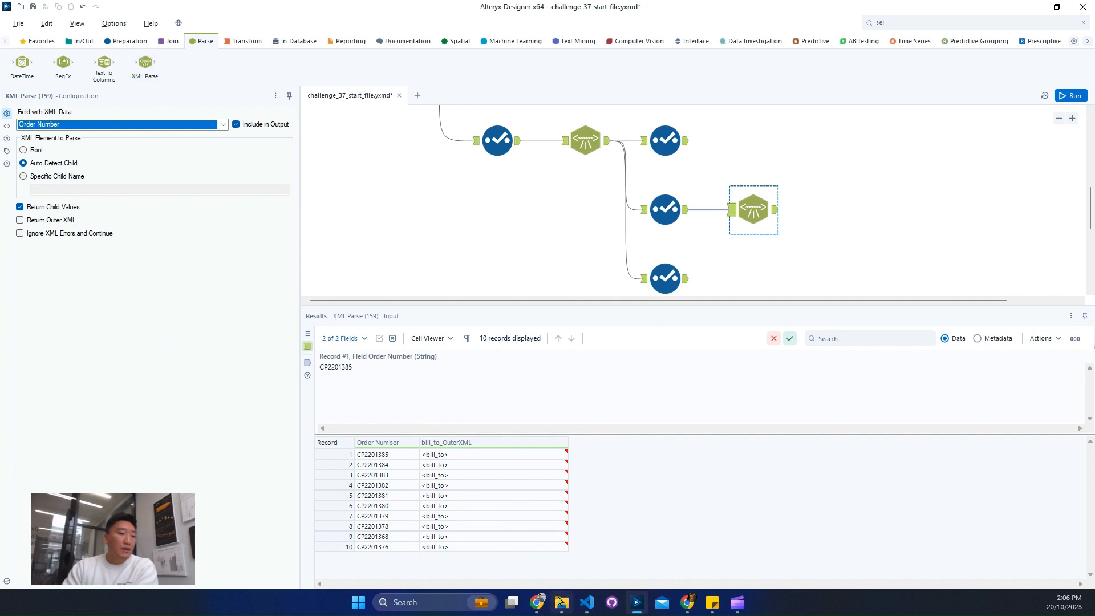
- Switch to VS Code, expand the bill_to element in the customer XML, and copy the element name contact
click(586, 603)
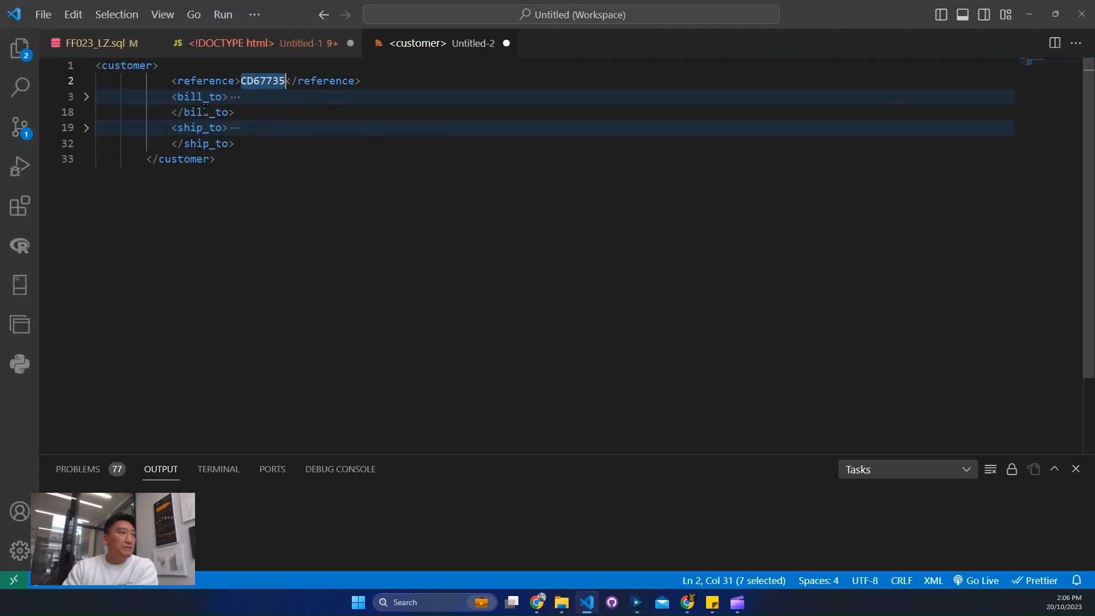
click(86, 97)
double_click(224, 113)
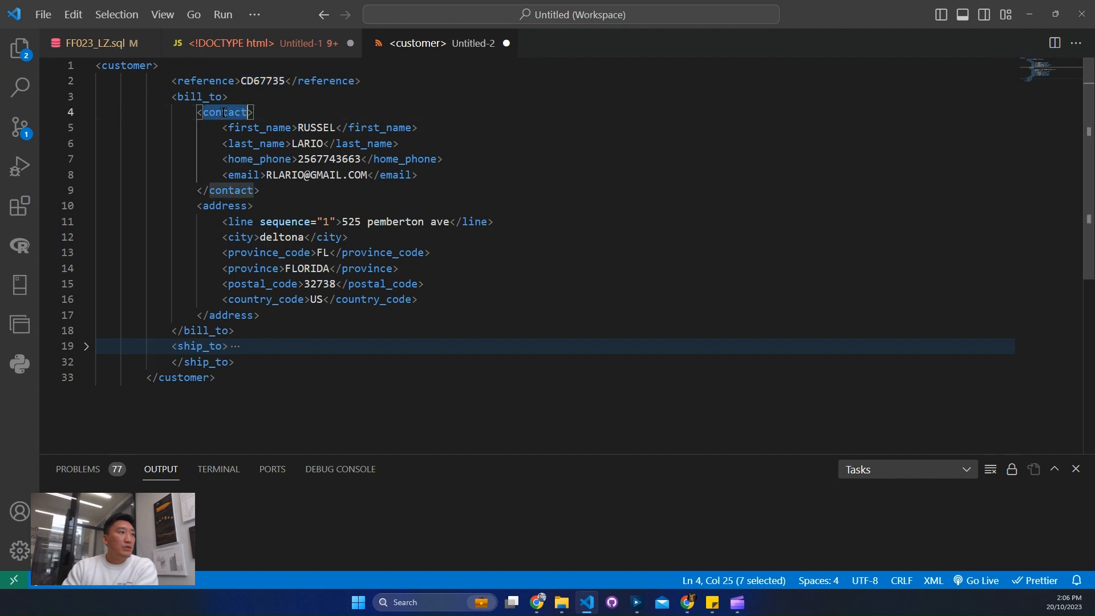
right_click(224, 113)
click(280, 195)
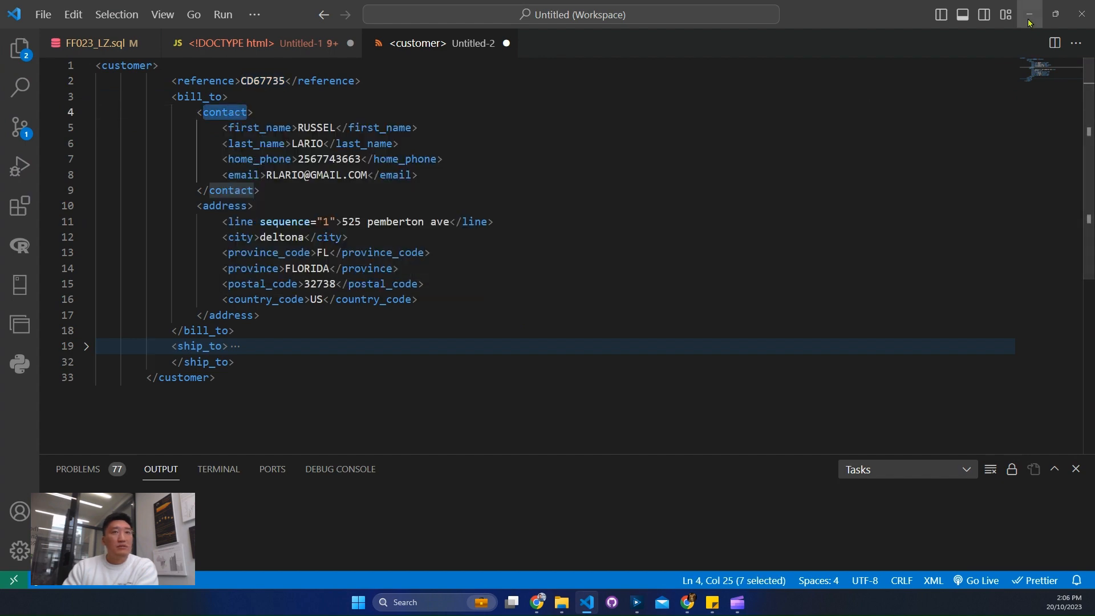
- Switch back to Alteryx Designer, set the new XML Parse tool's XML data field to bill_to_OuterXML, and run the workflow
key(alt+Tab)
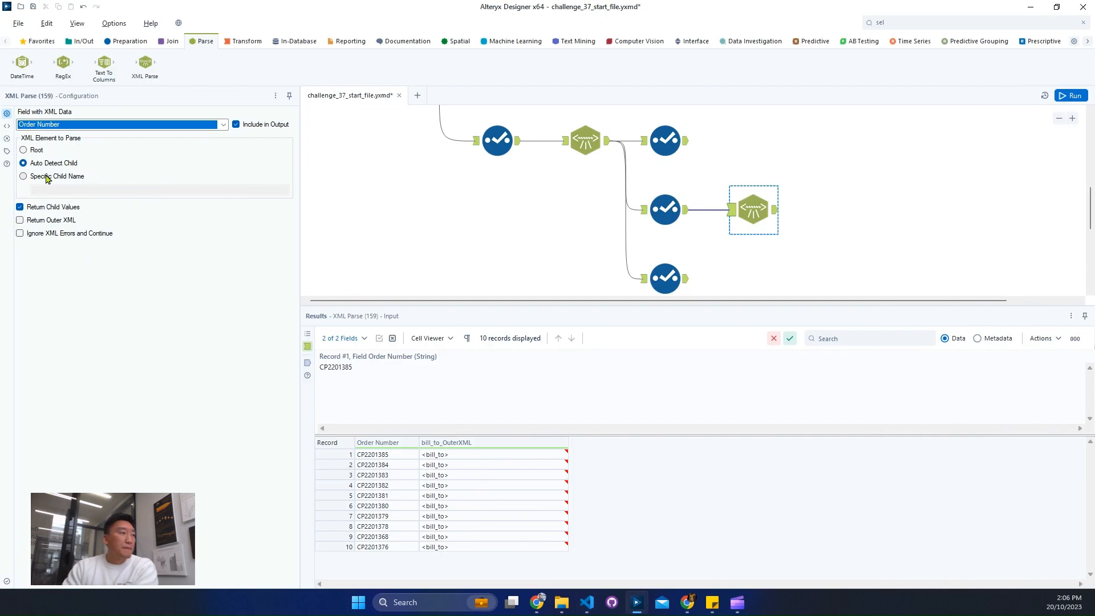
click(759, 212)
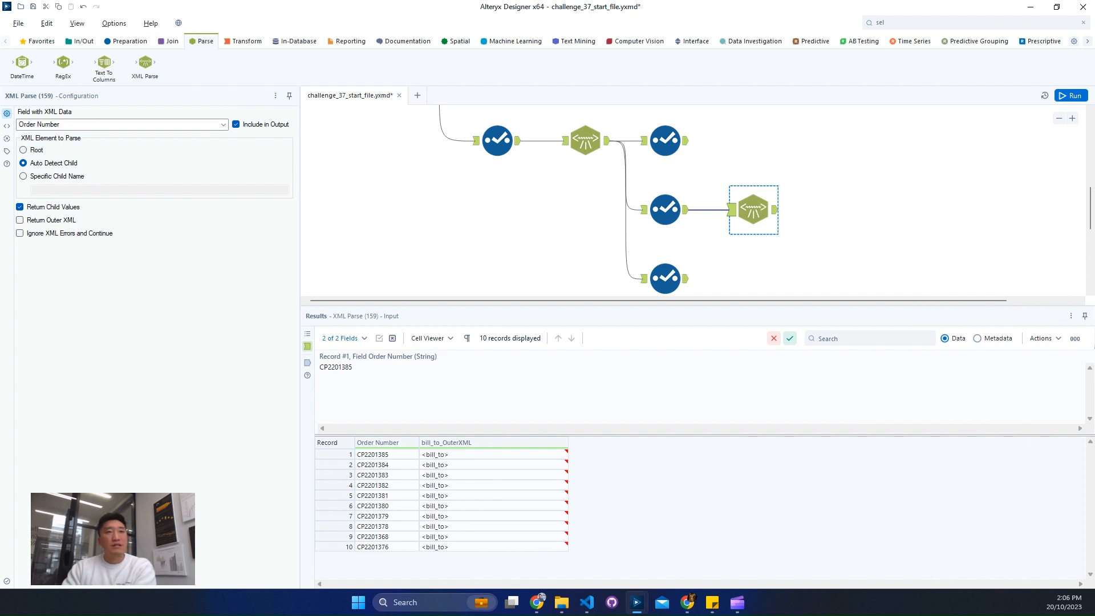
click(186, 125)
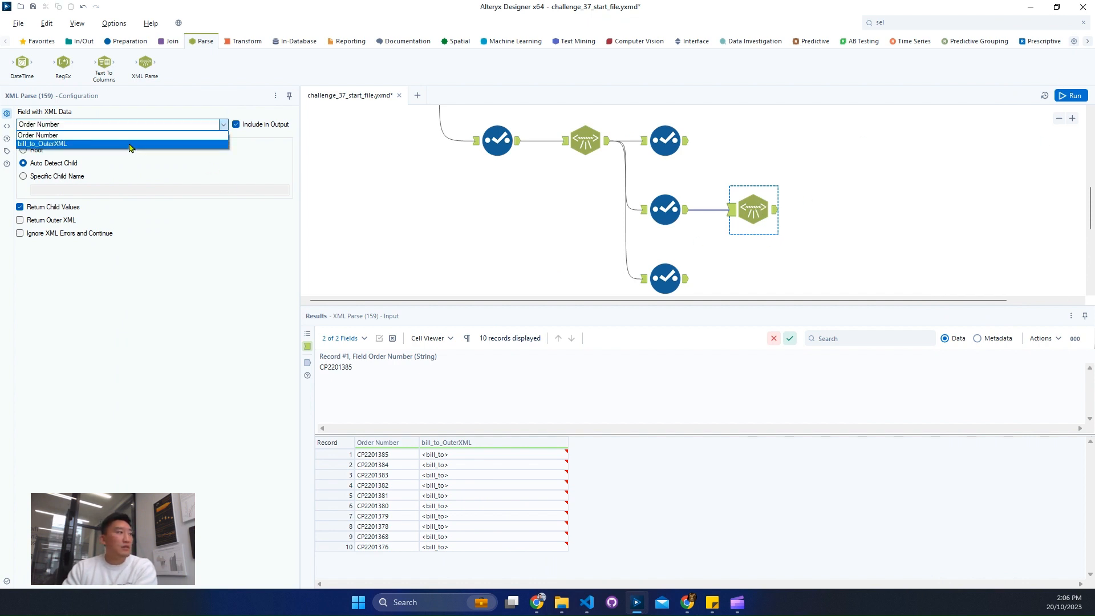
click(130, 145)
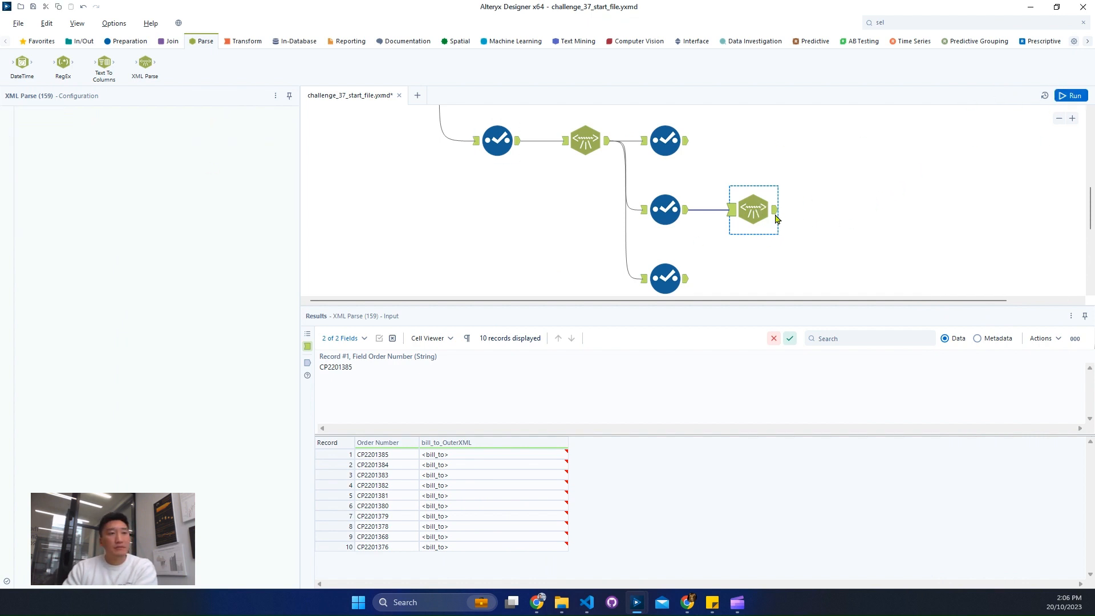
key(ctrl+r)
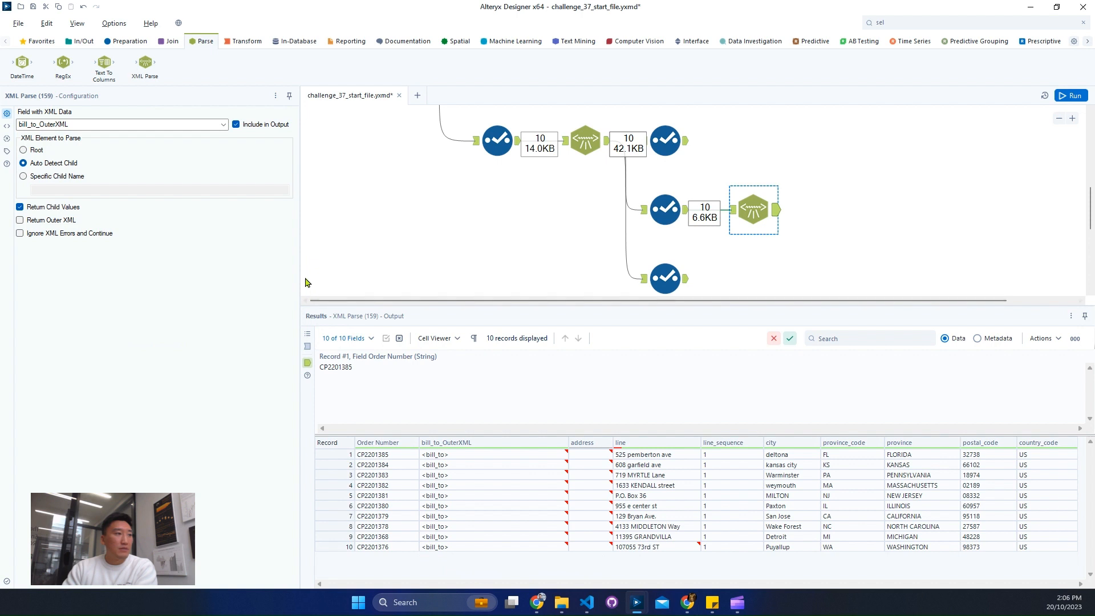
- Inspect the first parsed address cell, and review the address and contact elements under bill_to in the customer XML in VS Code
drag(300, 279, 251, 279)
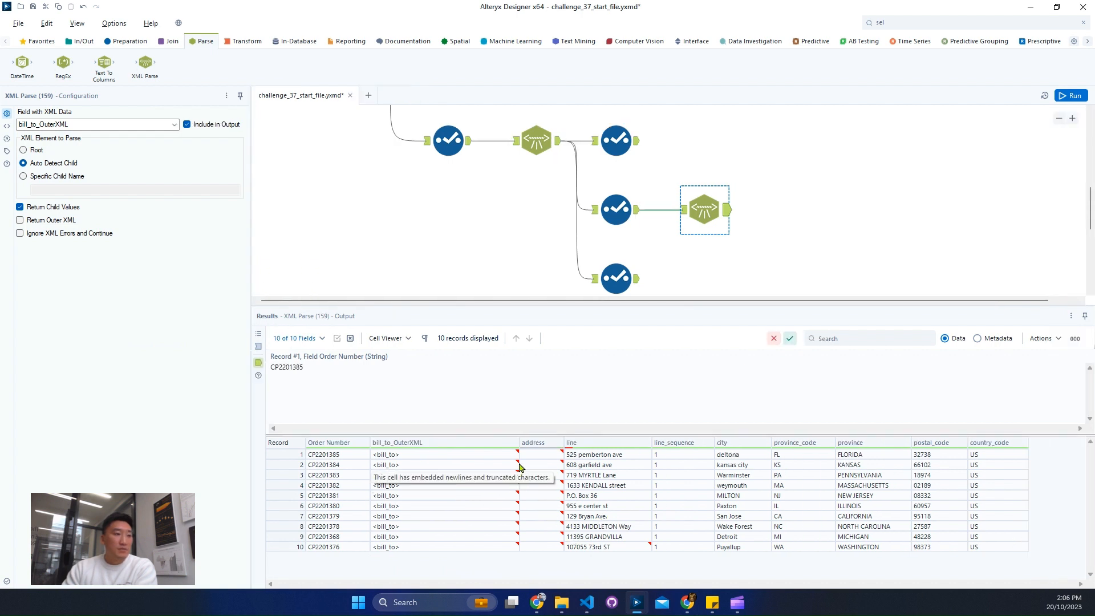
click(540, 455)
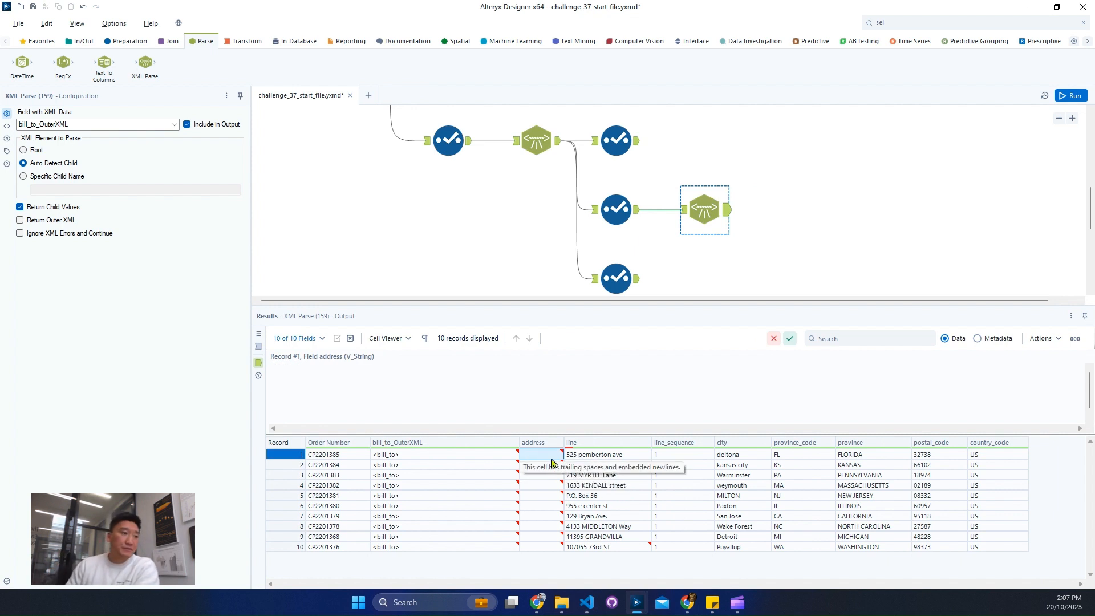
click(588, 602)
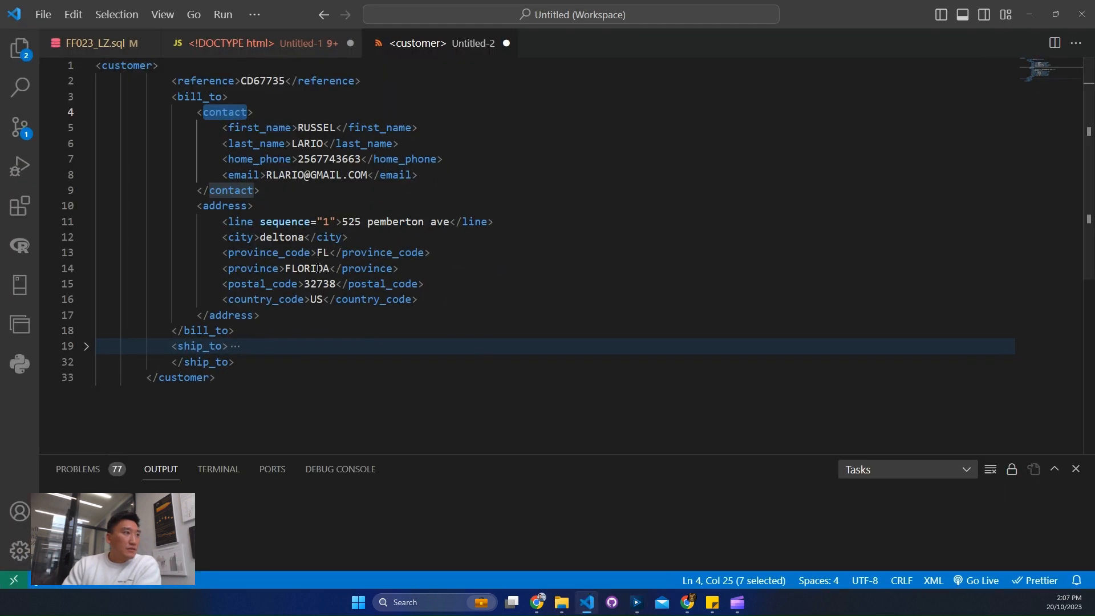
drag(224, 207, 256, 209)
click(297, 222)
key(shift+Down)
key(shift+Down)
key(shift+Down)
key(shift+Down)
key(shift+Down)
key(shift+Down)
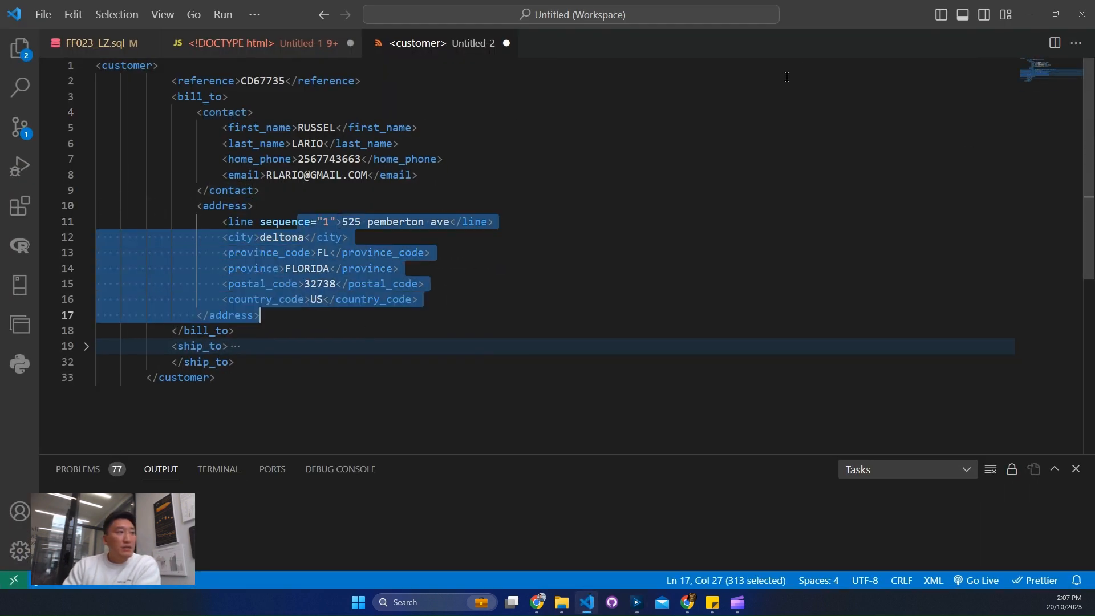
drag(227, 112, 295, 190)
drag(261, 128, 311, 175)
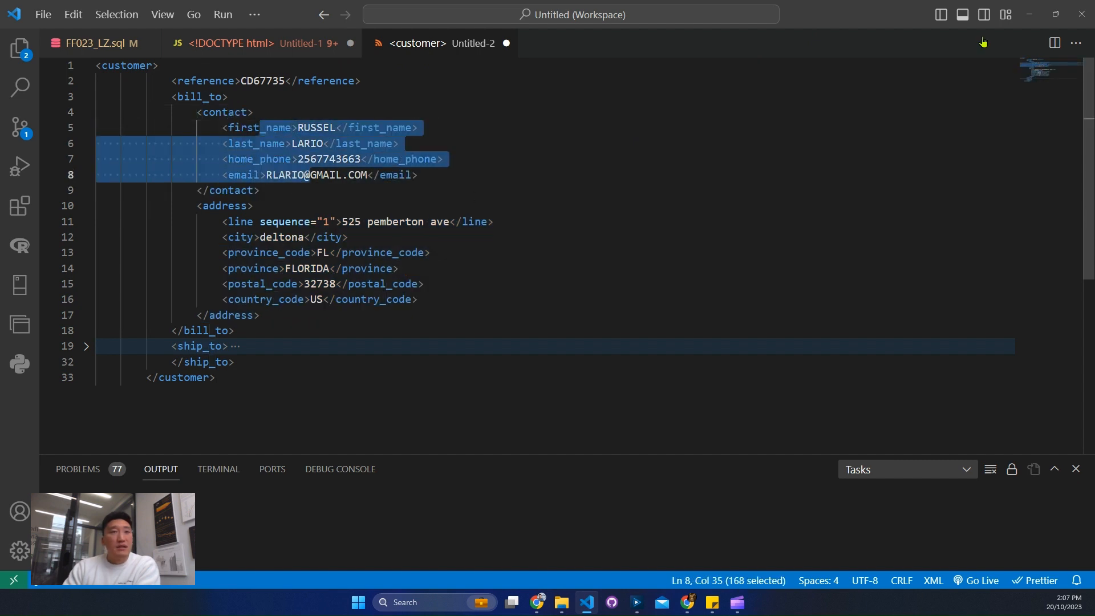
click(1031, 14)
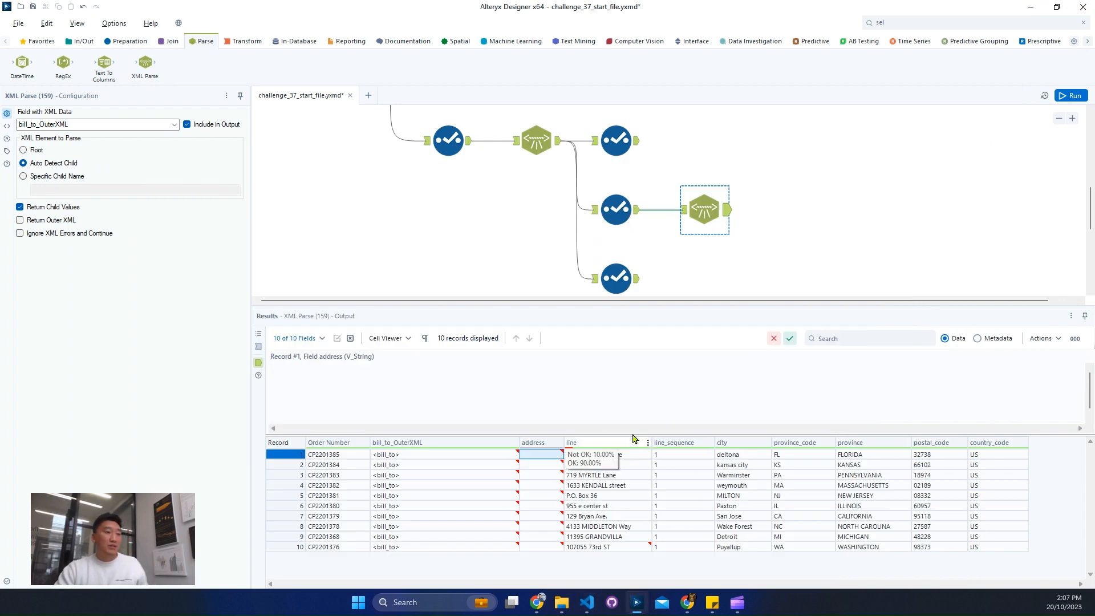
- Place the VS Code window over part of Alteryx Designer and compare the address element's children with the parsed output columns
key(super+Tab)
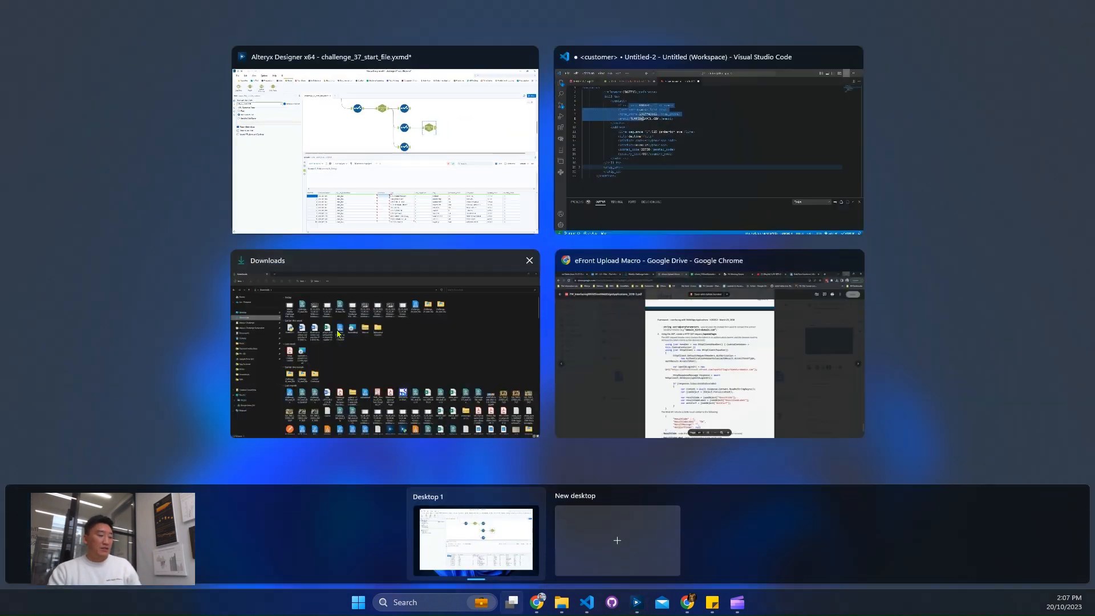
click(366, 236)
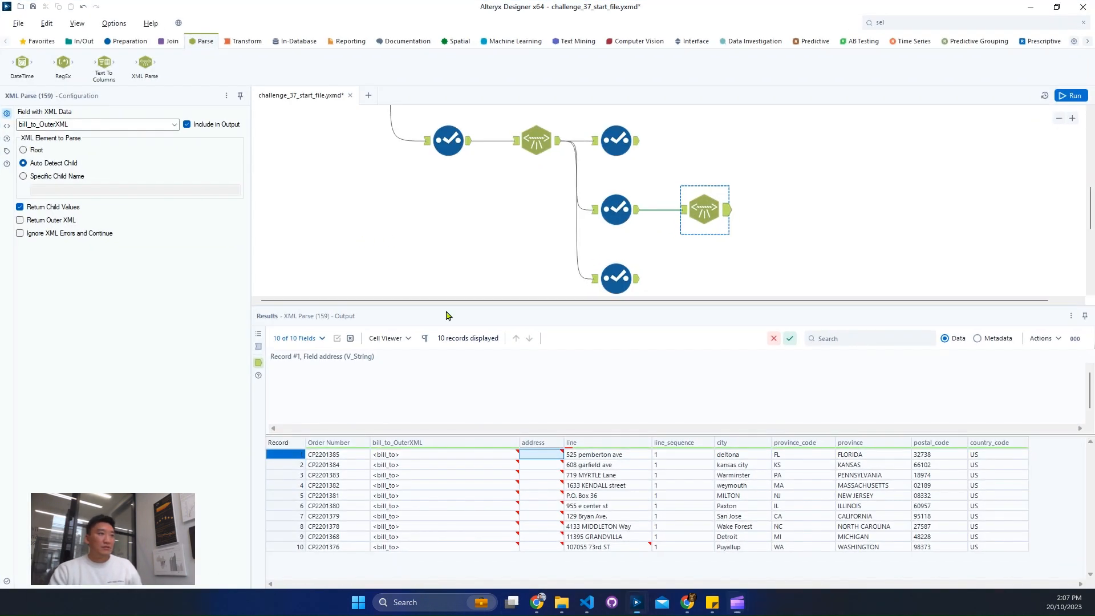
click(586, 599)
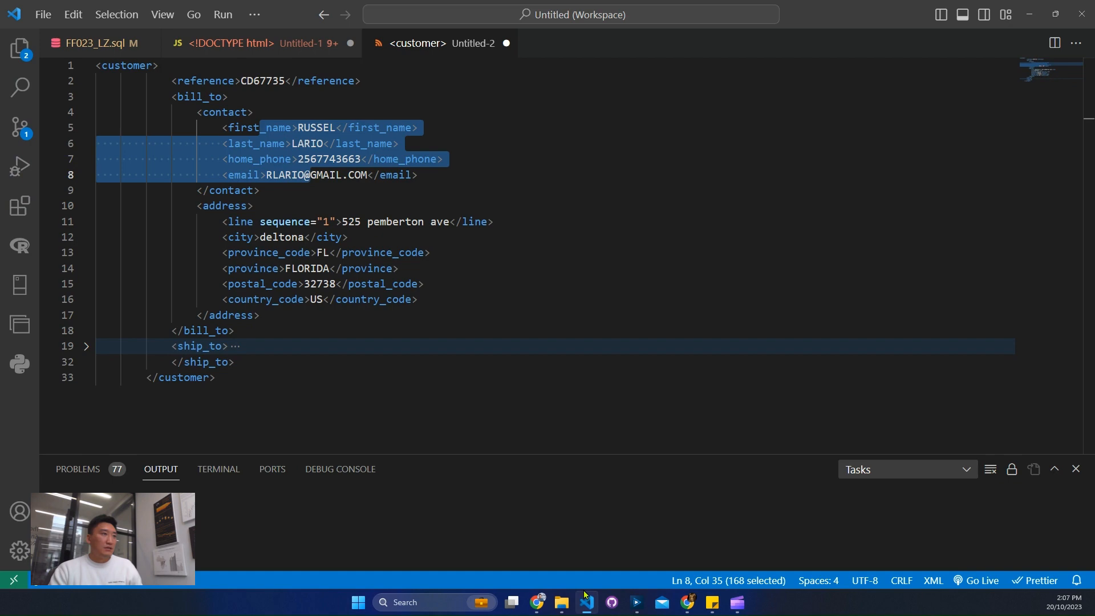
drag(547, 14, 287, 118)
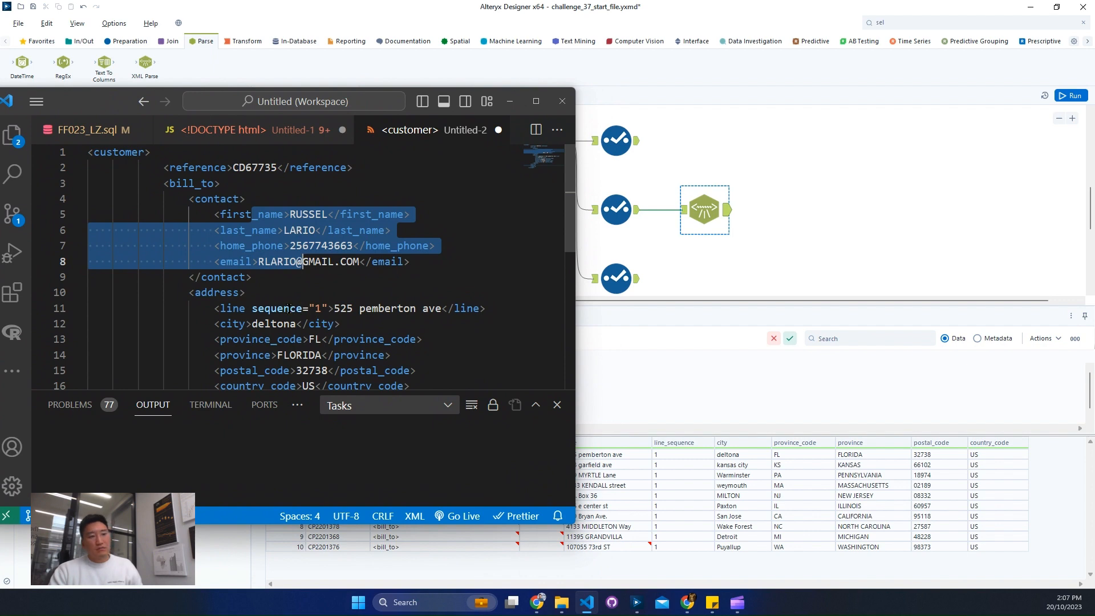
drag(281, 309, 420, 314)
click(379, 291)
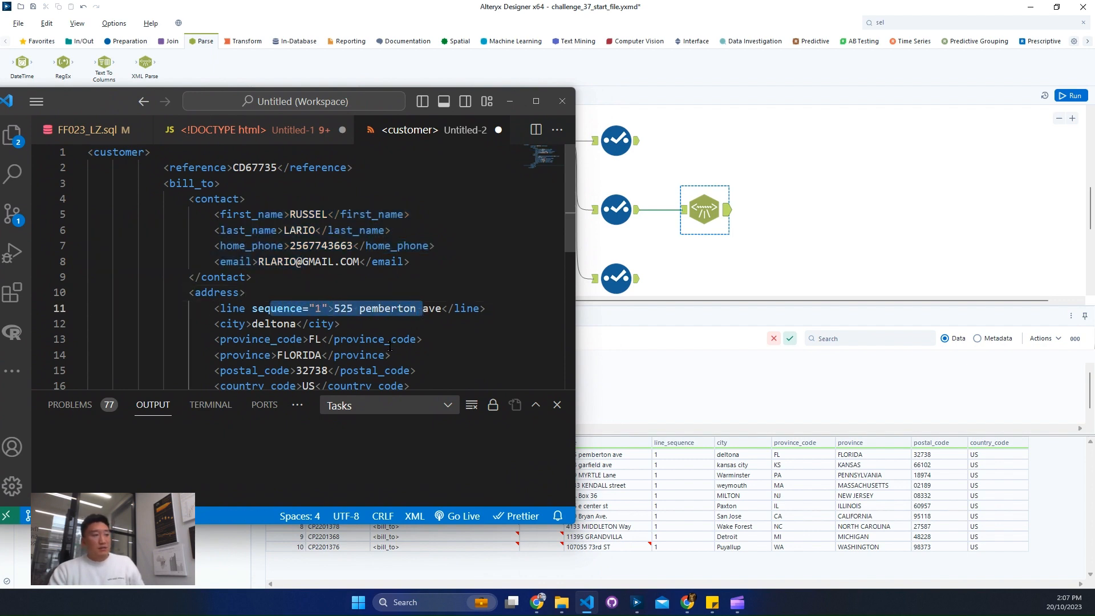
drag(277, 325, 322, 357)
scroll(335, 356, down, 1)
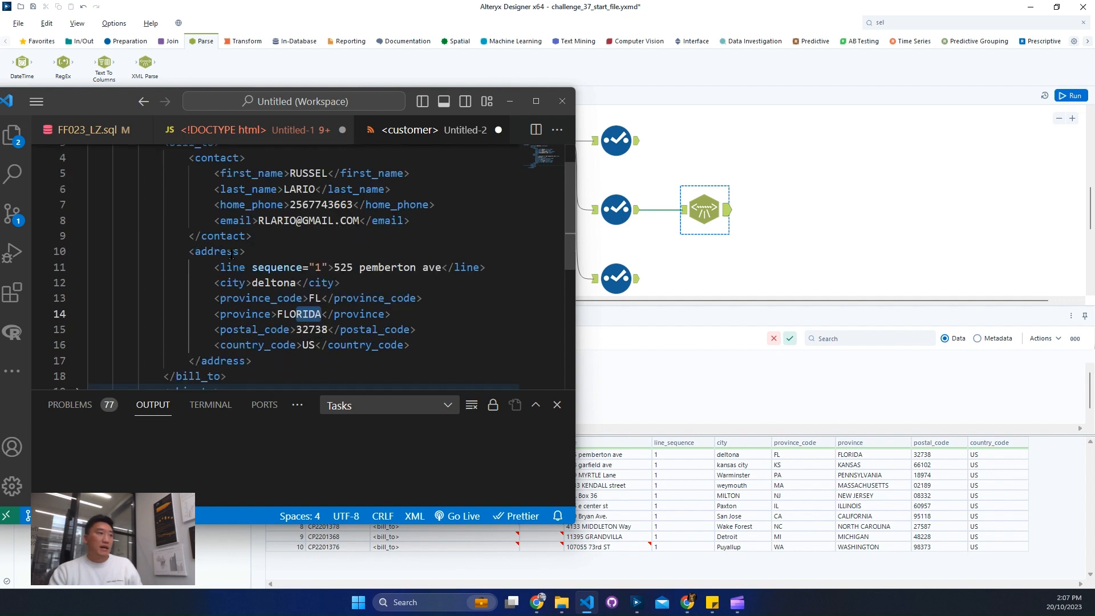
drag(296, 282, 342, 356)
scroll(351, 318, up, 1)
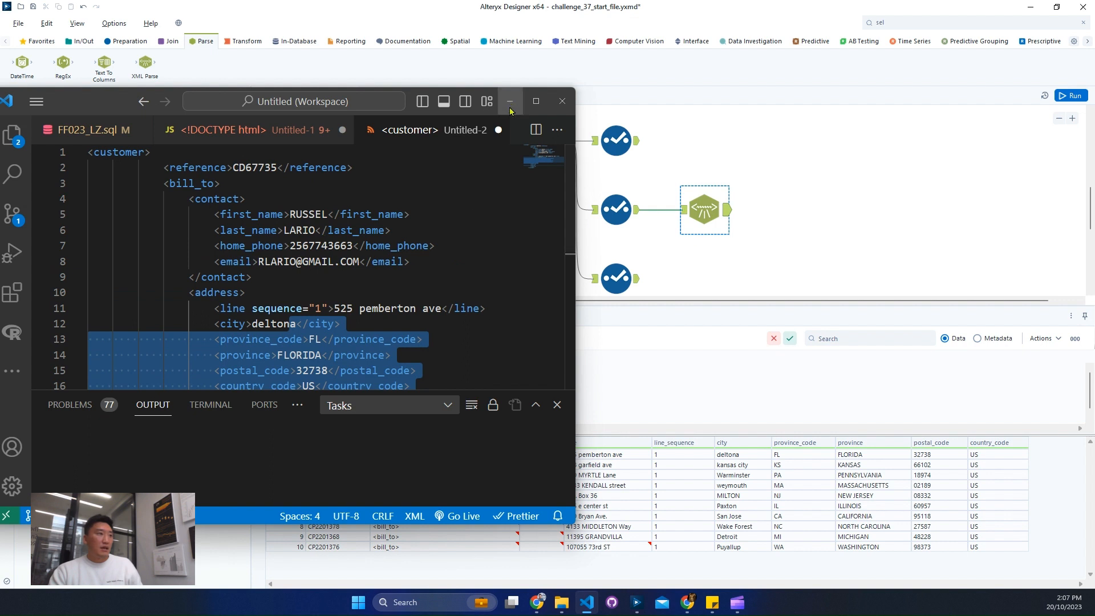
drag(194, 293, 242, 307)
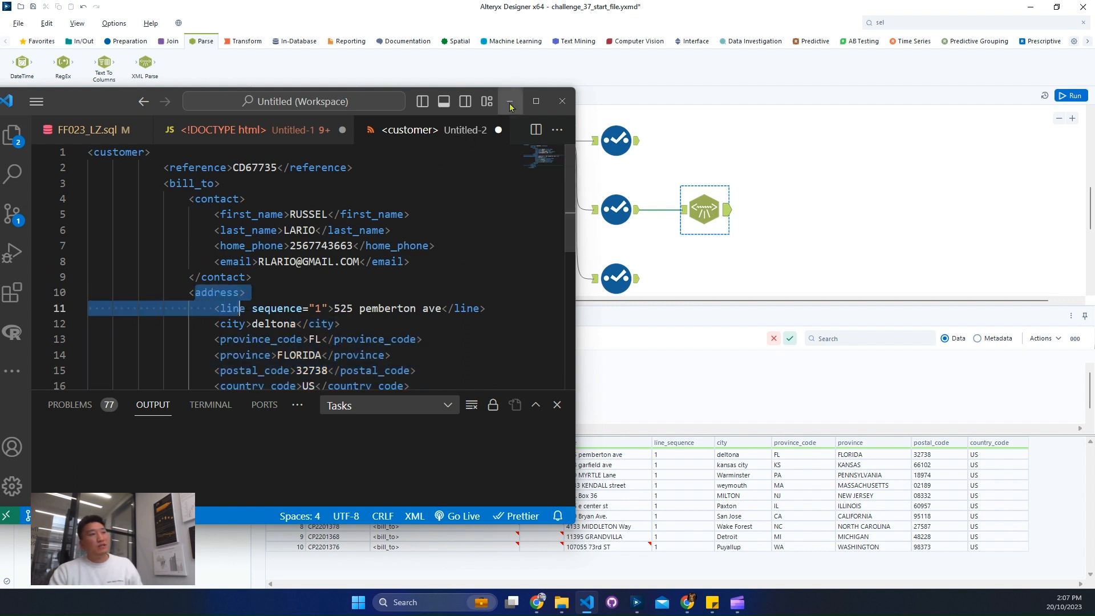
click(535, 101)
click(1029, 14)
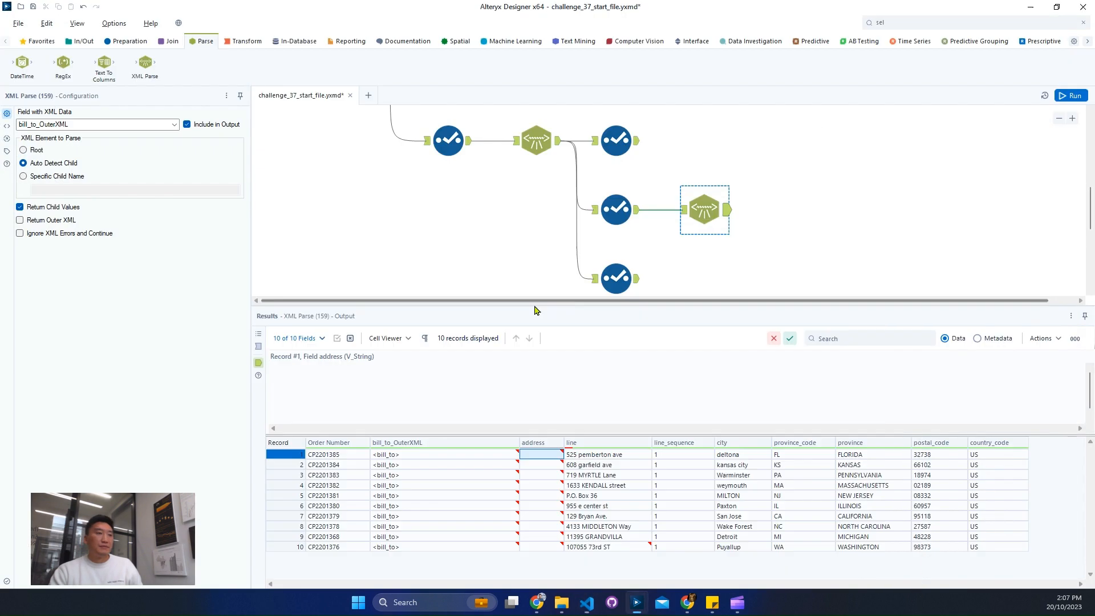
- Set the XML Parse tool to parse the specific child name contact, run the workflow, and open the tool's output
click(57, 177)
click(89, 191)
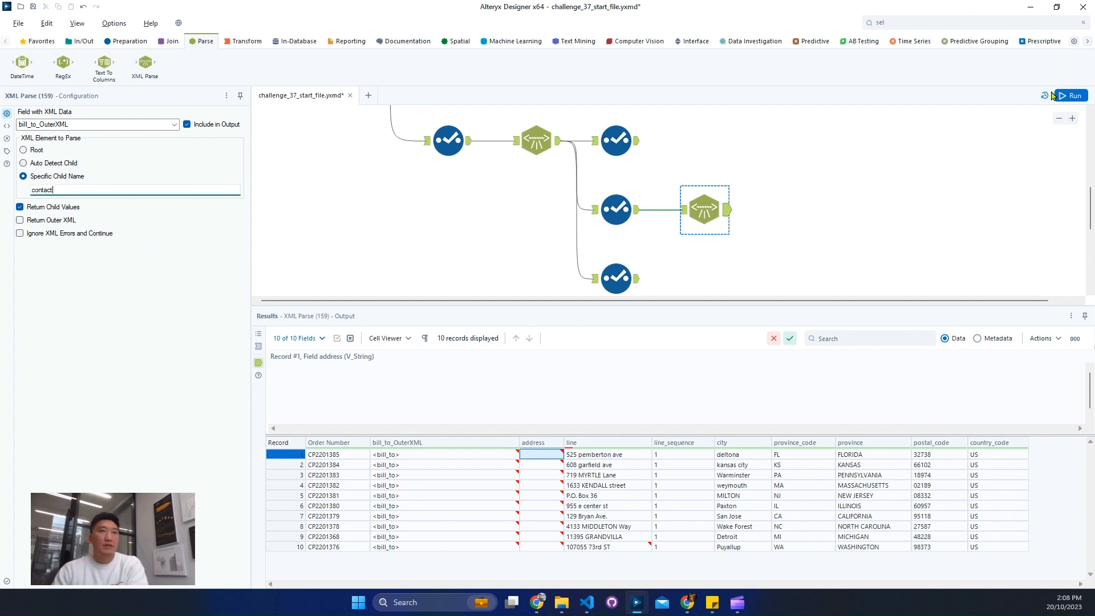
click(1072, 96)
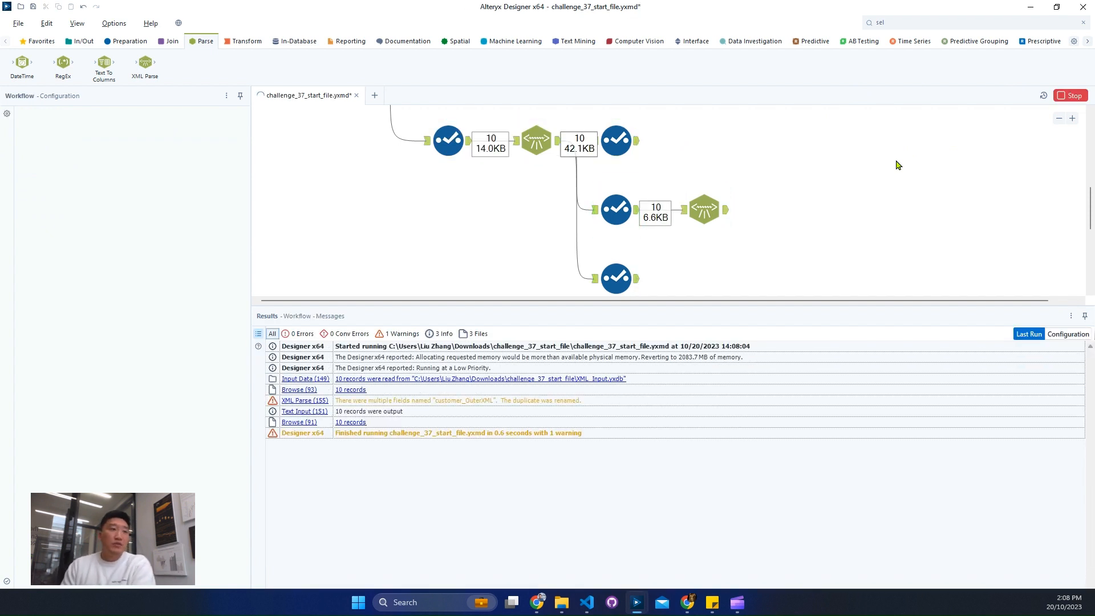
click(728, 215)
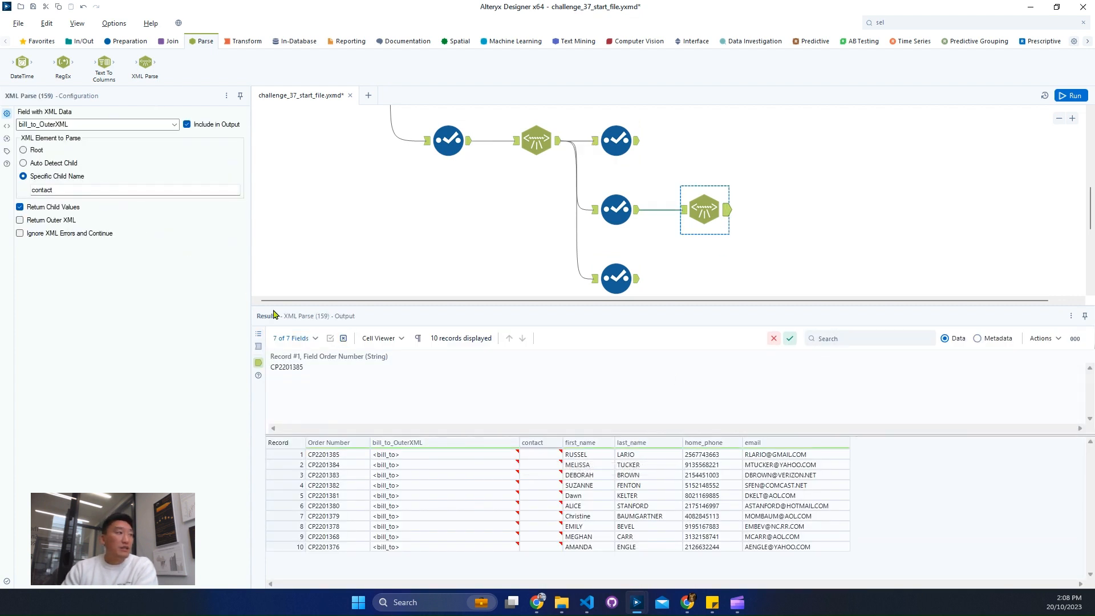
- Exclude bill_to_OuterXML from the contact XML Parse output, rerun the workflow, and check the contact column
click(532, 443)
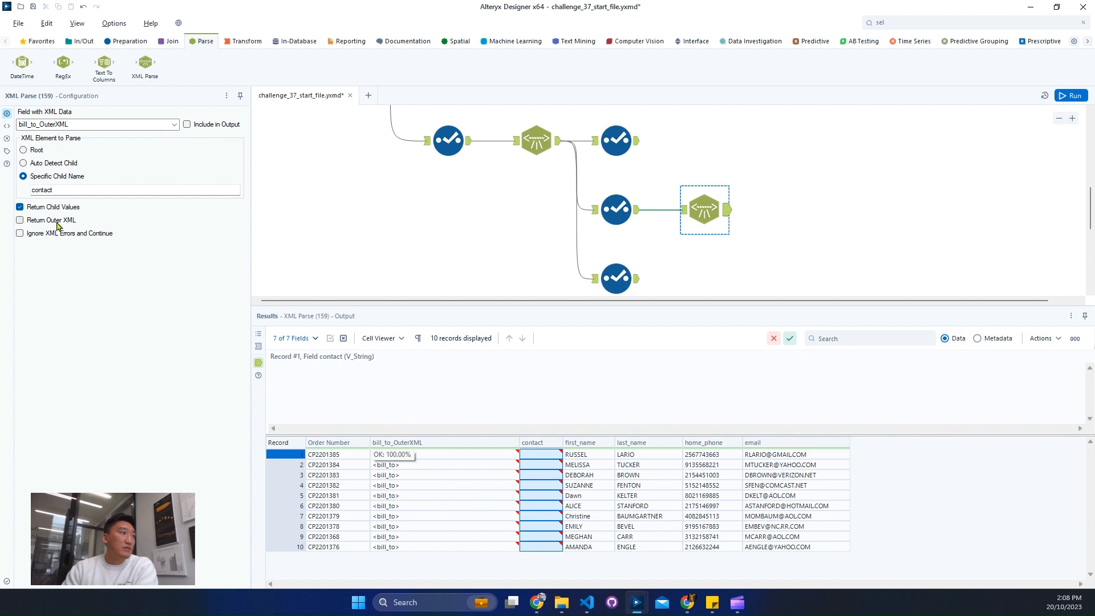
click(1059, 96)
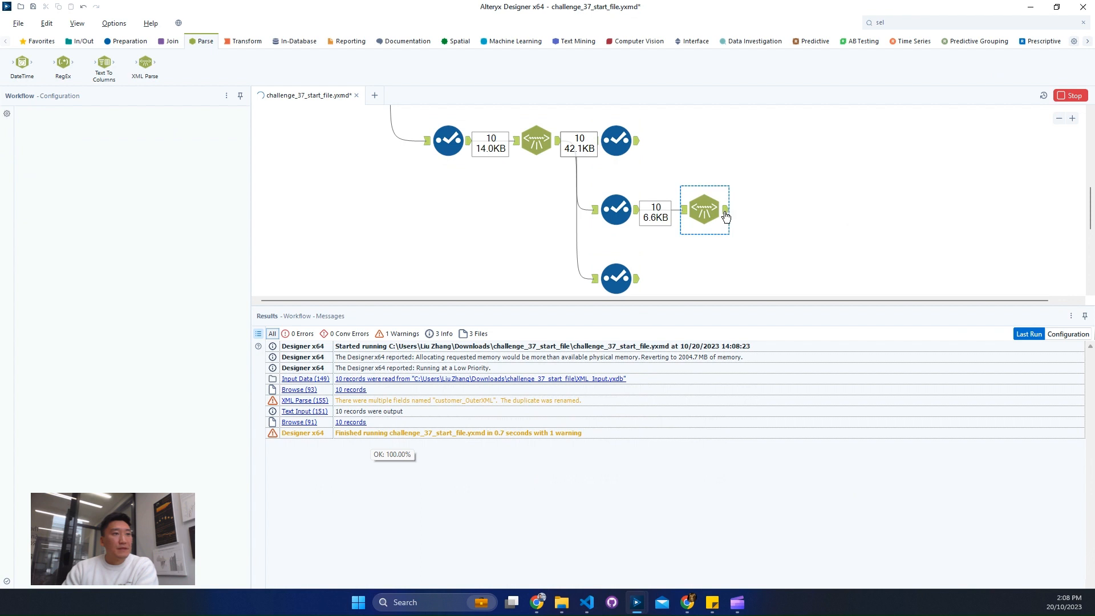
click(726, 213)
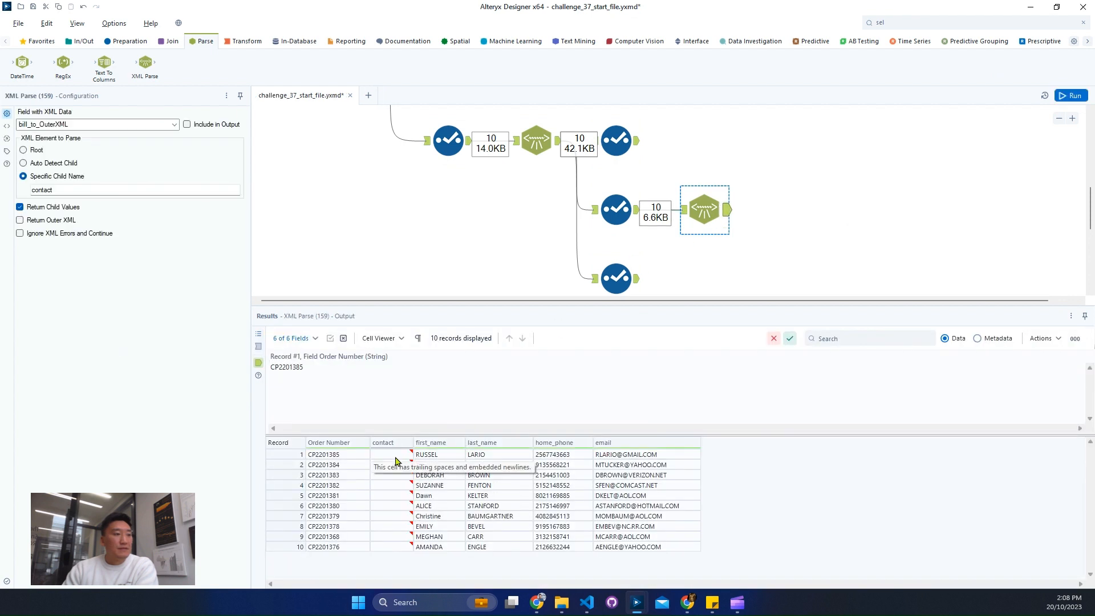
click(393, 455)
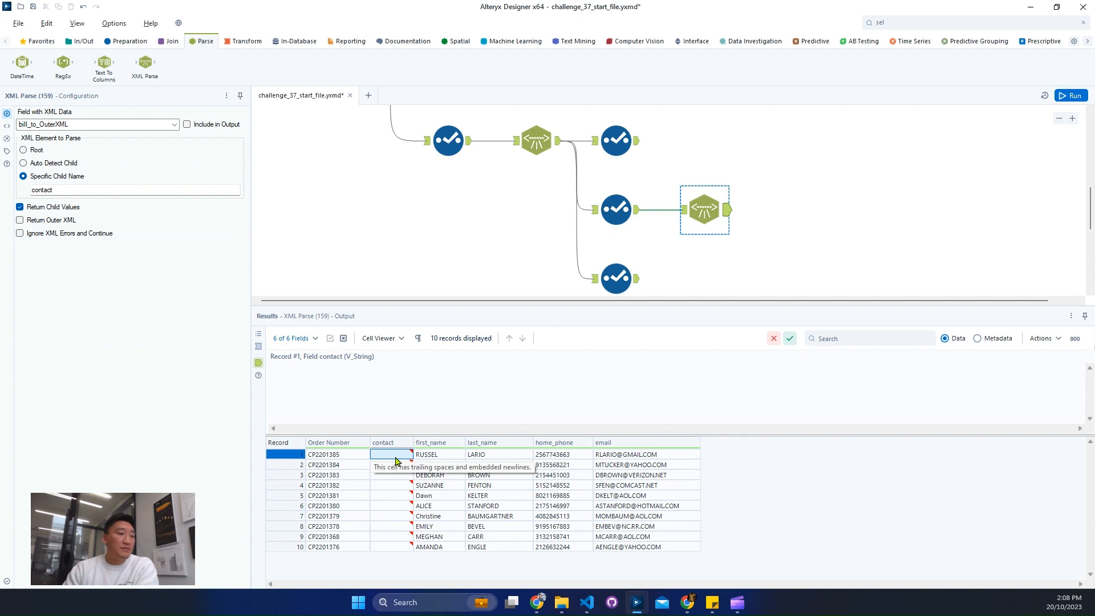
drag(396, 460, 393, 548)
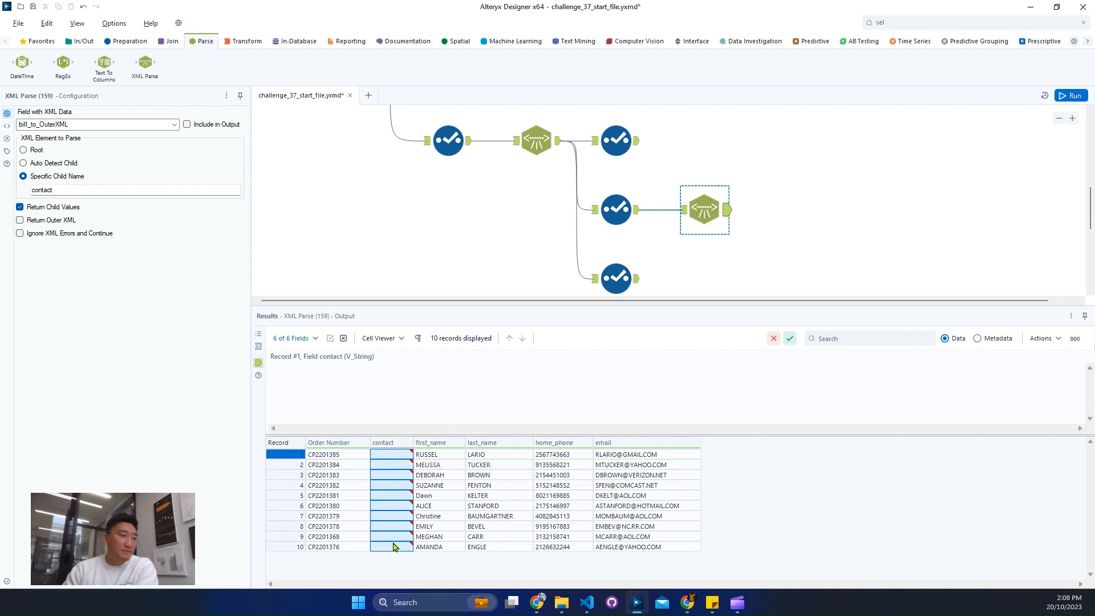
click(480, 485)
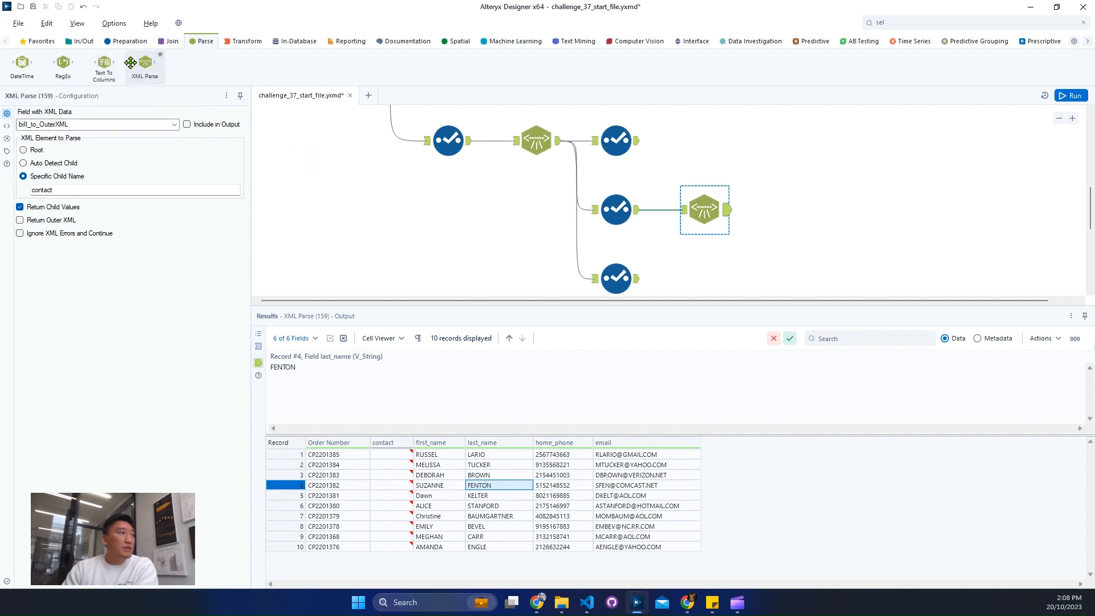
- Add another XML Parse tool beneath the contact XML Parse, feeding it directly from the second Select tool
drag(130, 64, 805, 262)
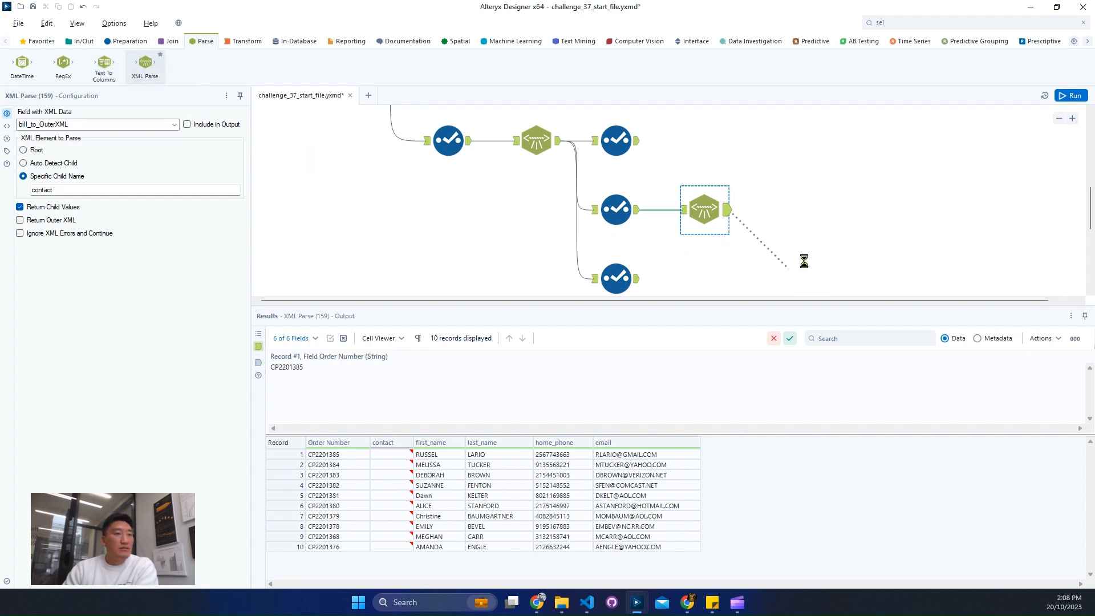
click(763, 241)
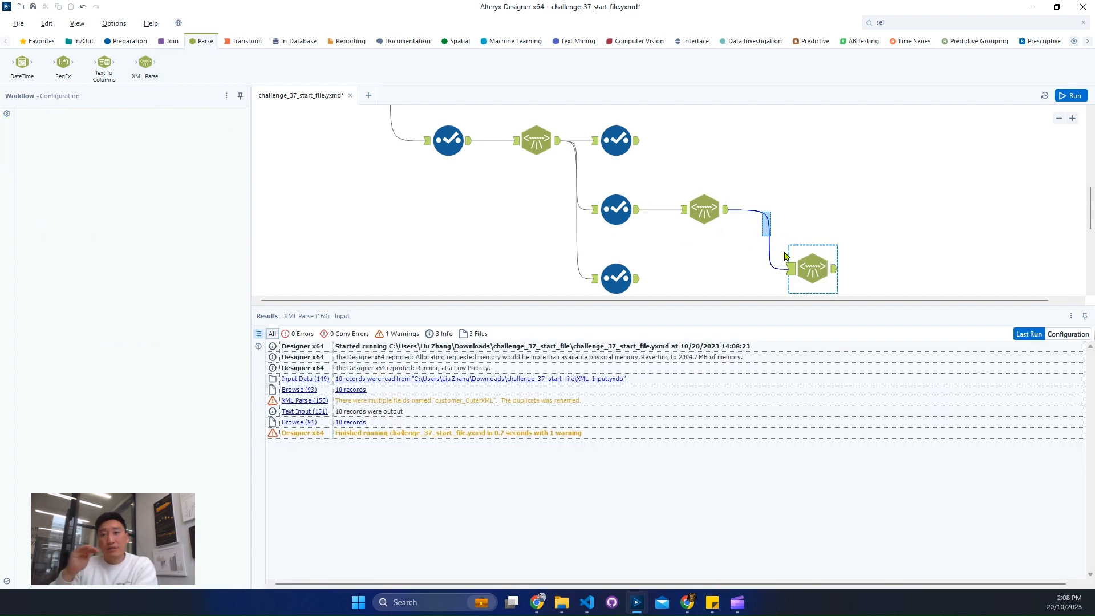
key(Delete)
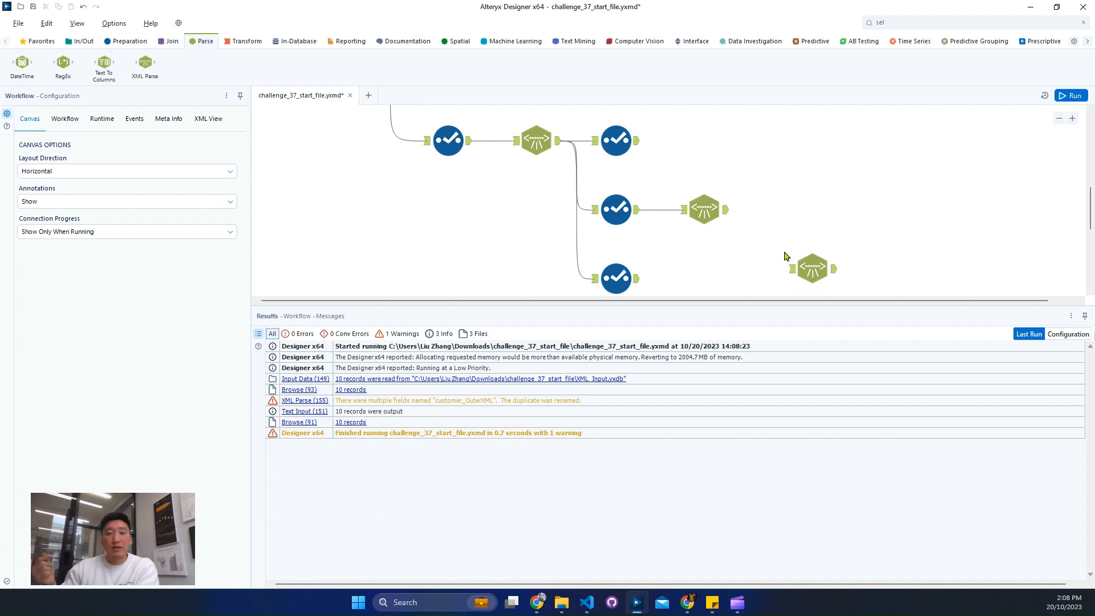
click(813, 247)
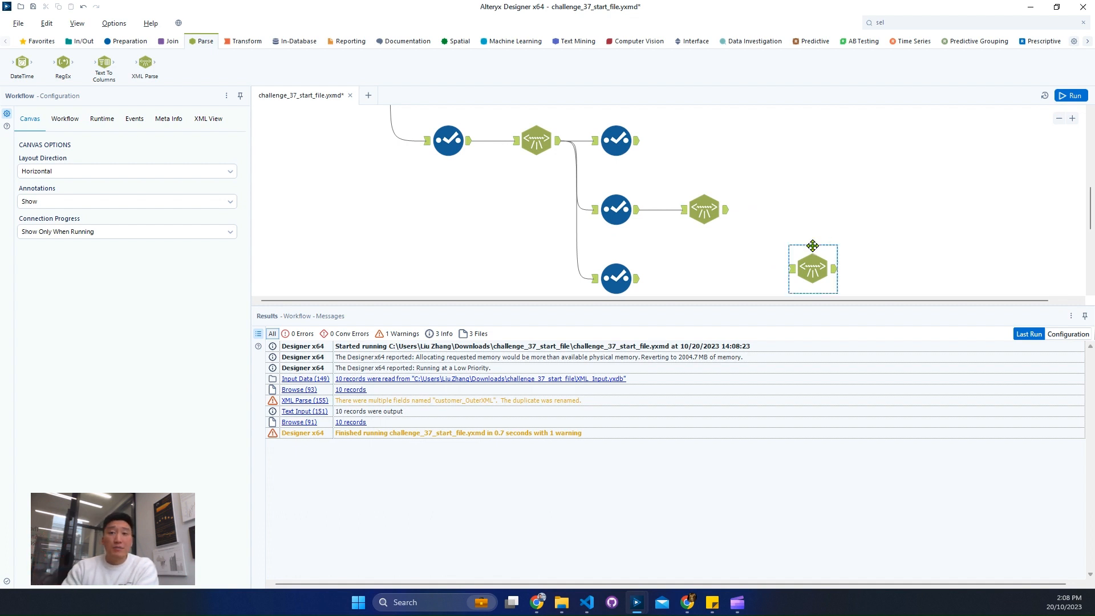
click(769, 244)
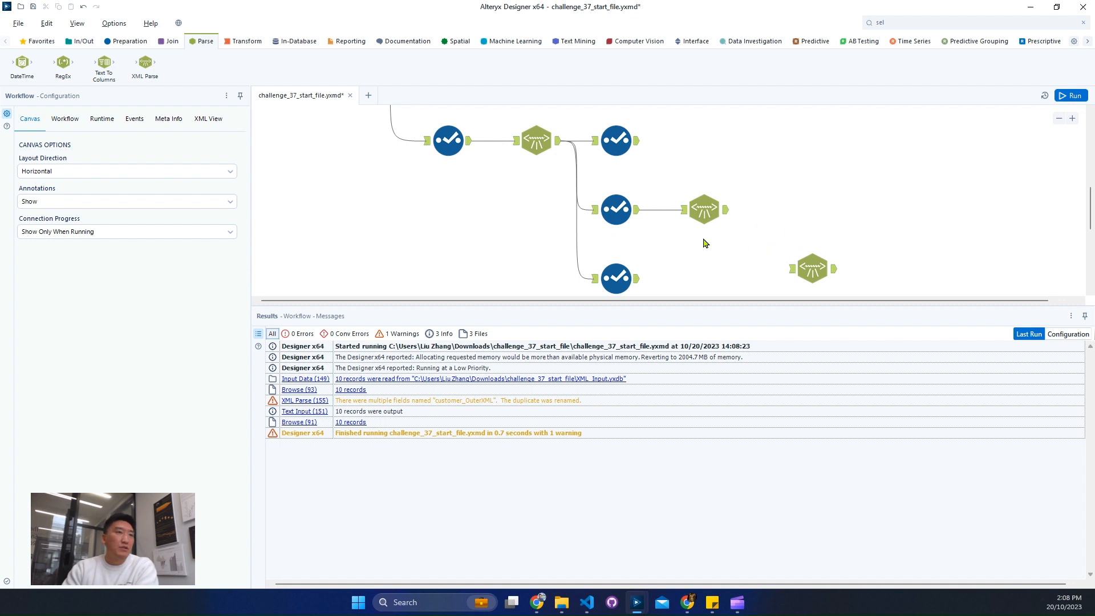
click(828, 273)
drag(637, 209, 705, 246)
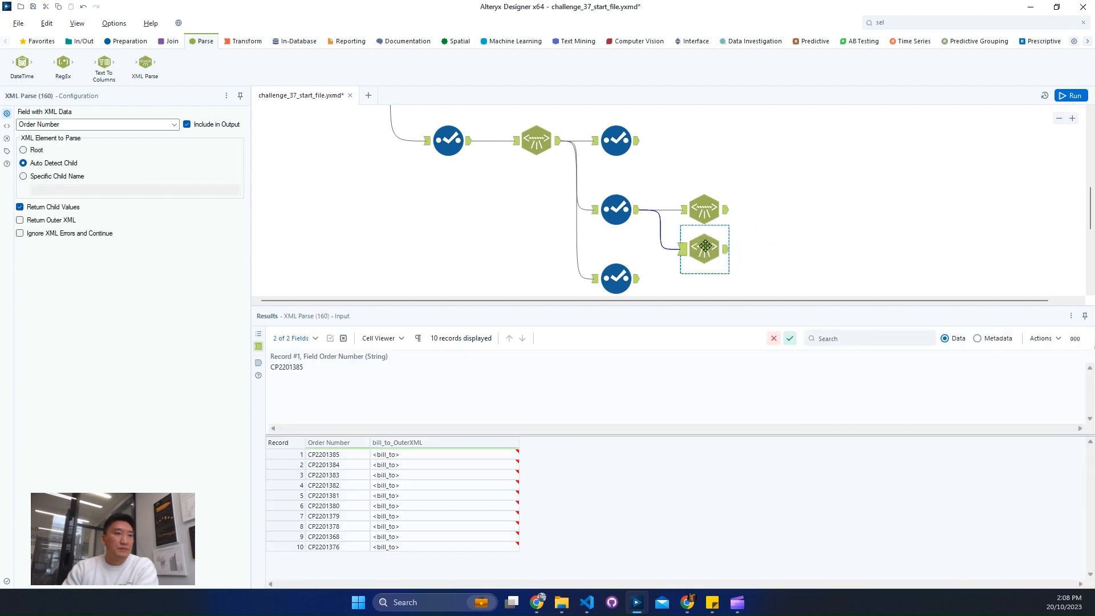
- Set the new XML Parse tool to parse bill_to_OuterXML by the specific child name address, copying the element name from the XML in VS Code
click(68, 178)
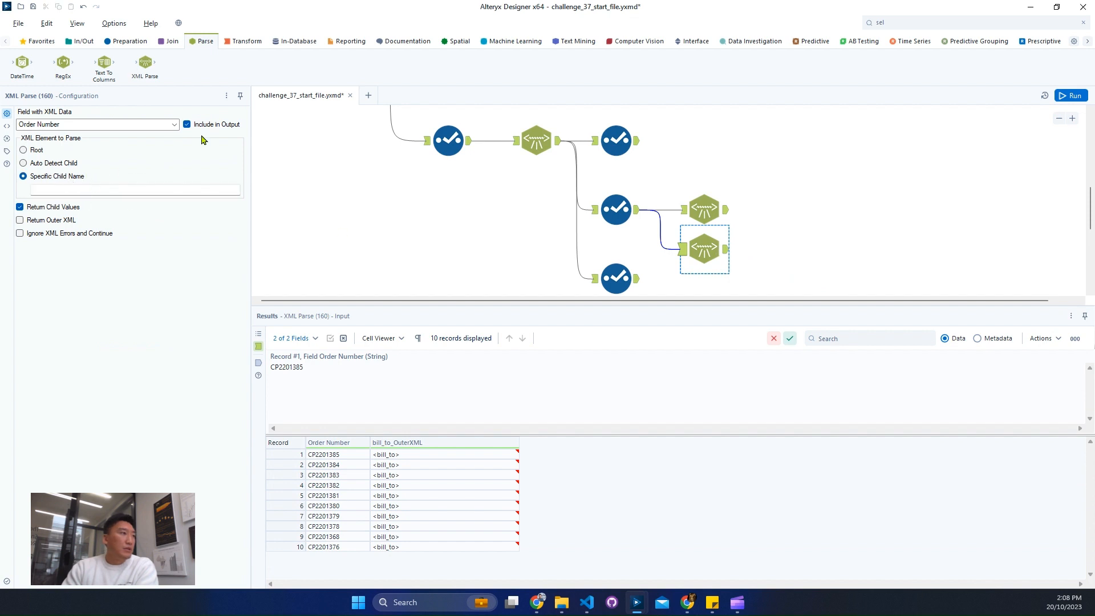
click(145, 122)
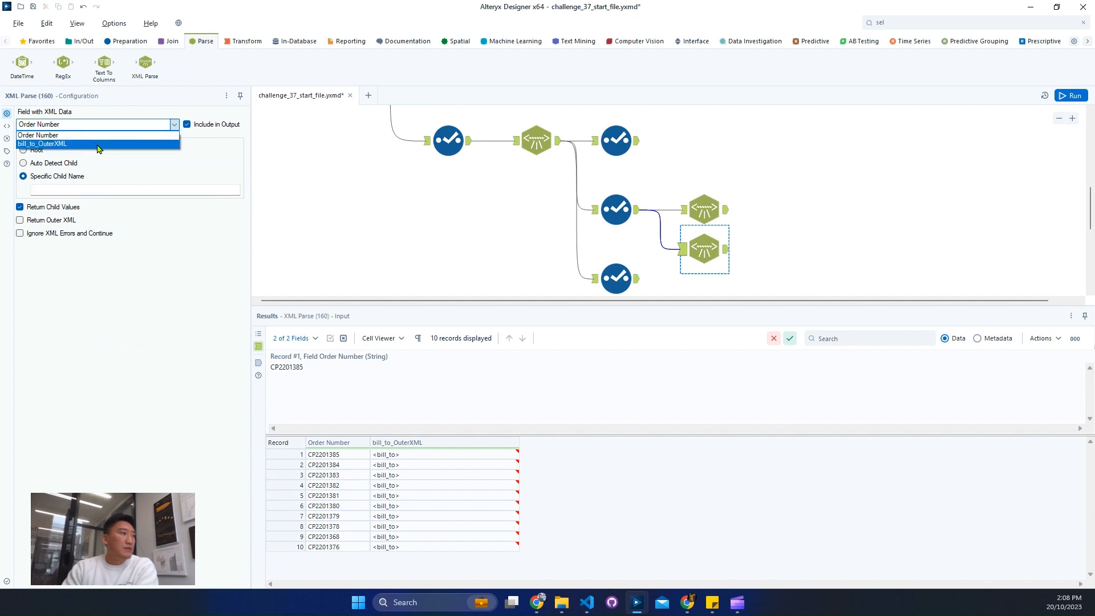
click(143, 143)
key(alt+Tab)
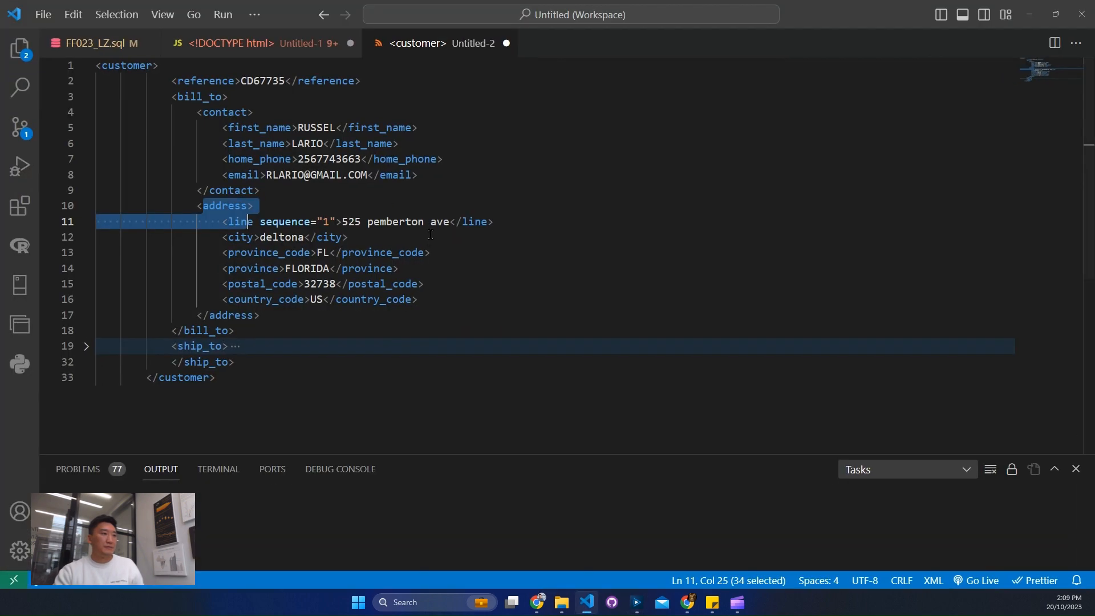
double_click(226, 206)
right_click(223, 206)
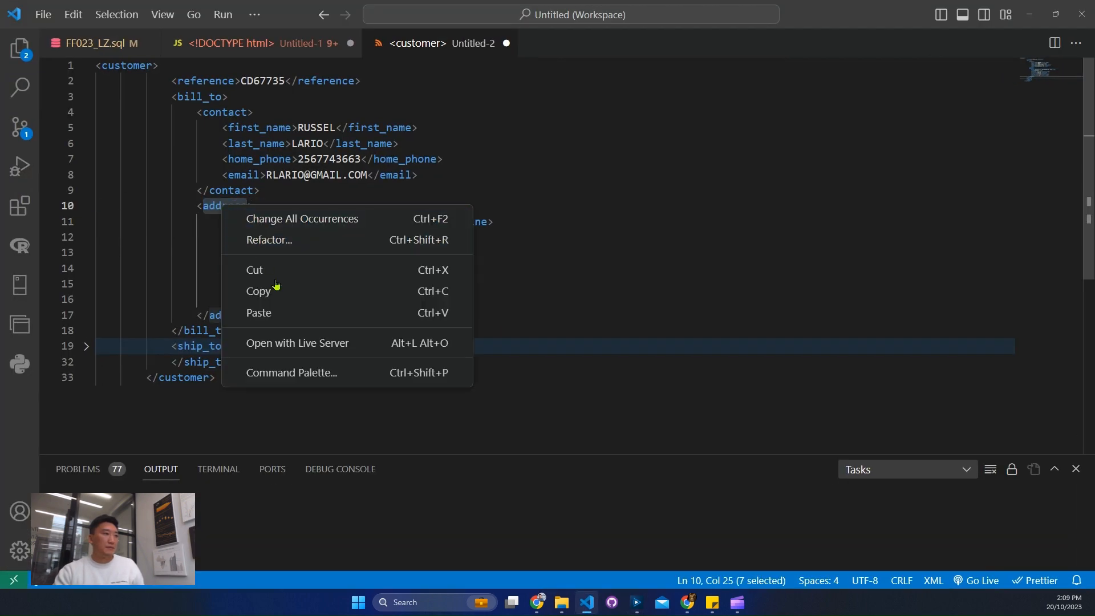
click(282, 292)
key(alt+Tab)
click(81, 190)
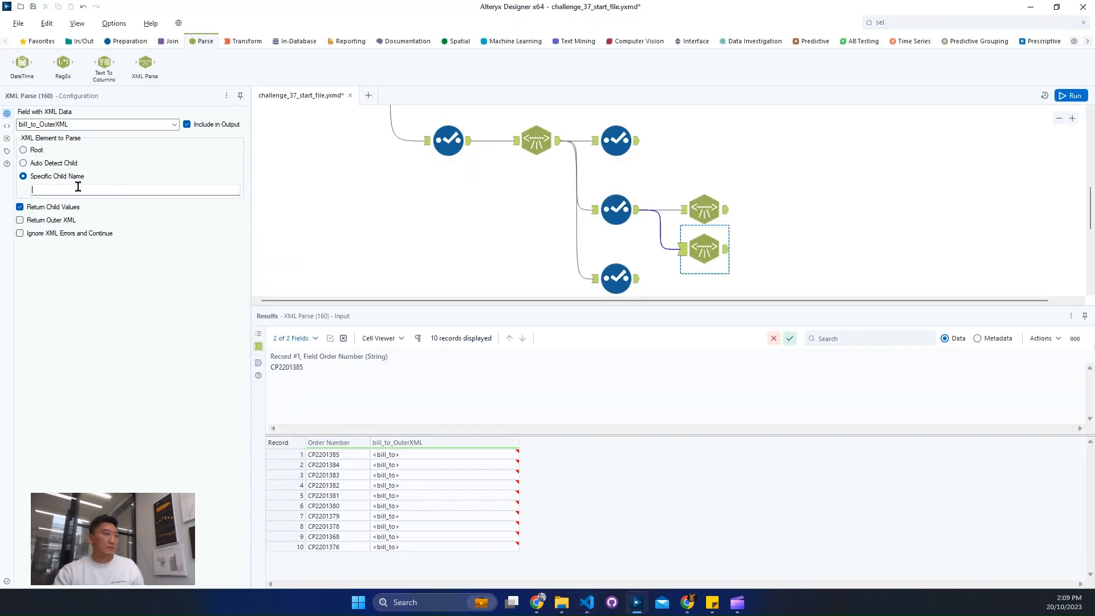
- Run the workflow and examine the address XML Parse output, including its line_sequence column
click(1072, 96)
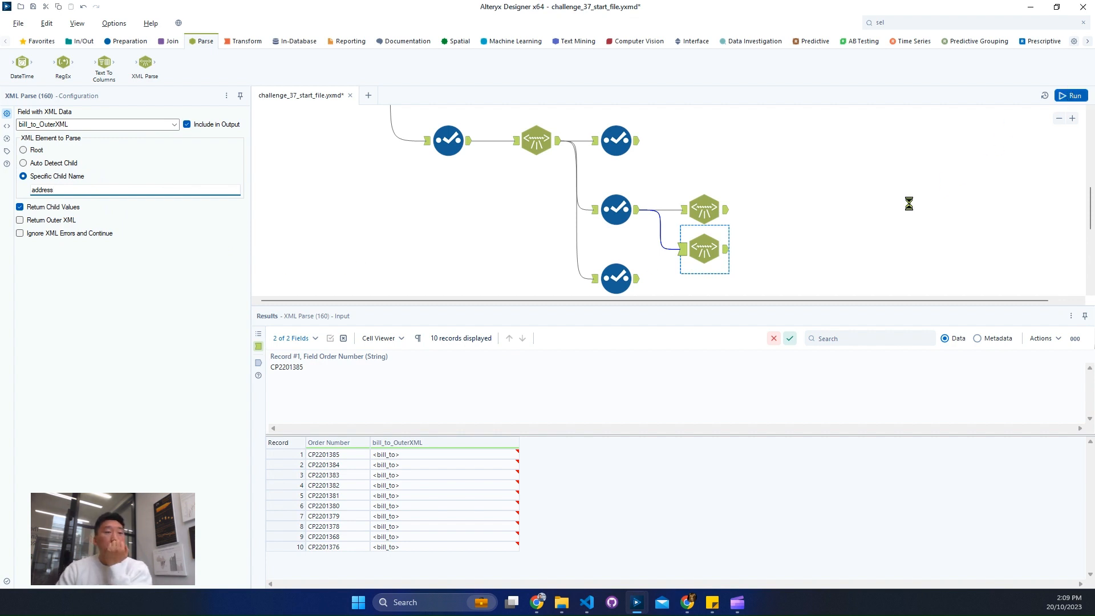
click(727, 252)
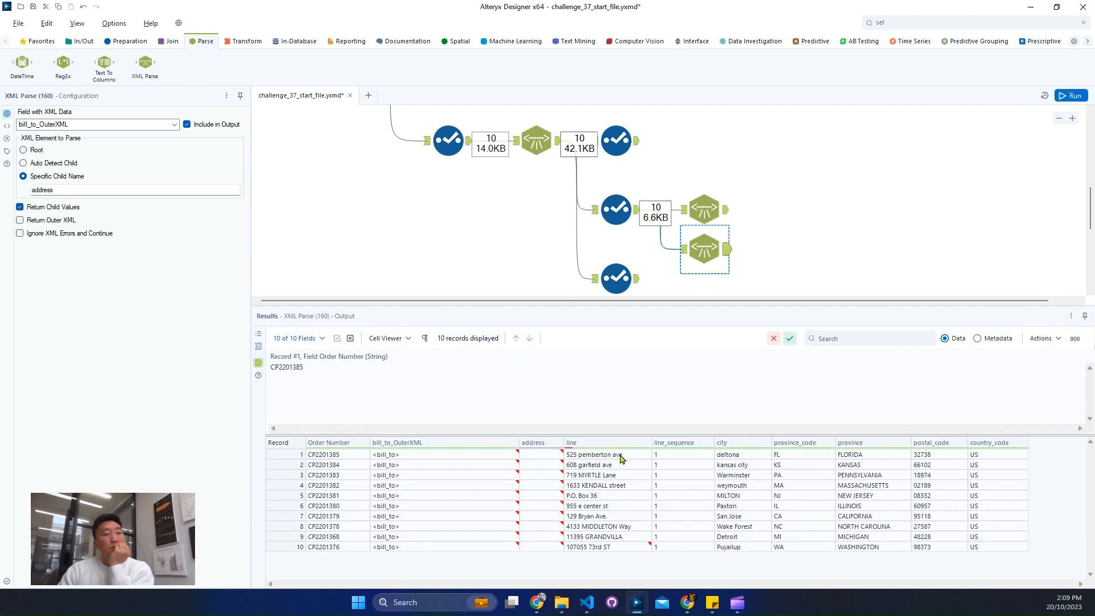
drag(621, 455, 947, 545)
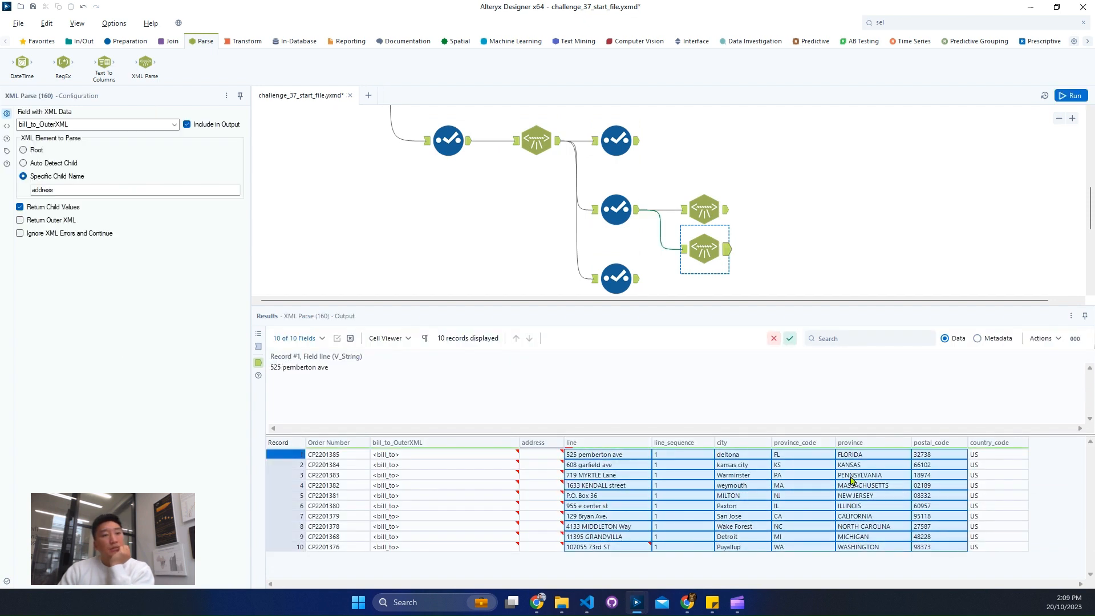
click(789, 465)
drag(671, 460, 674, 552)
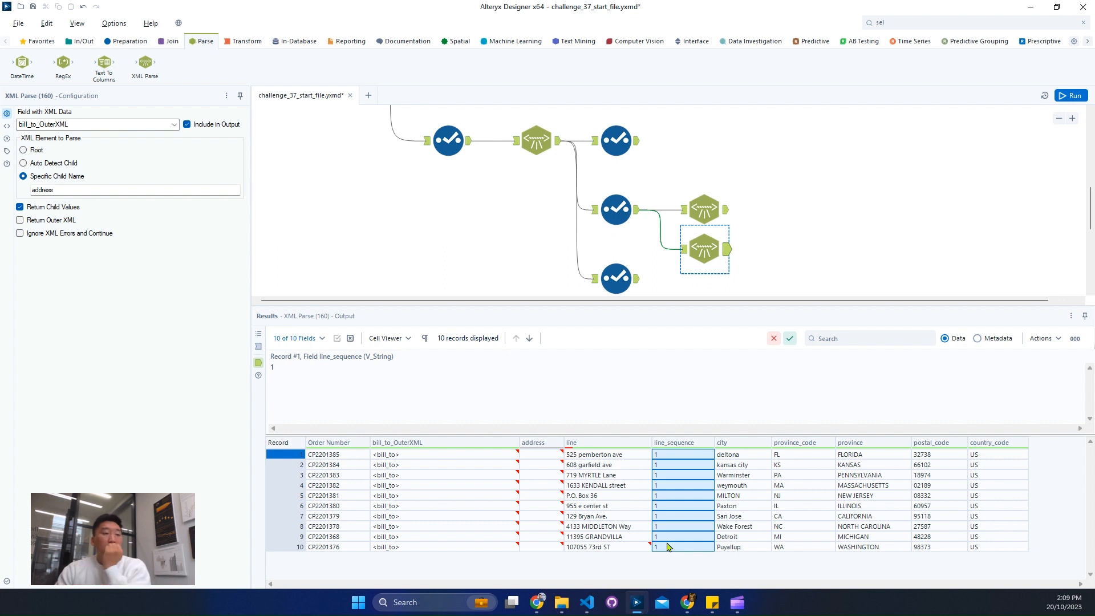
- Review the expected columns in the Output container's Browse tool for comparison with the parsed address fields
scroll(713, 229, up, 5)
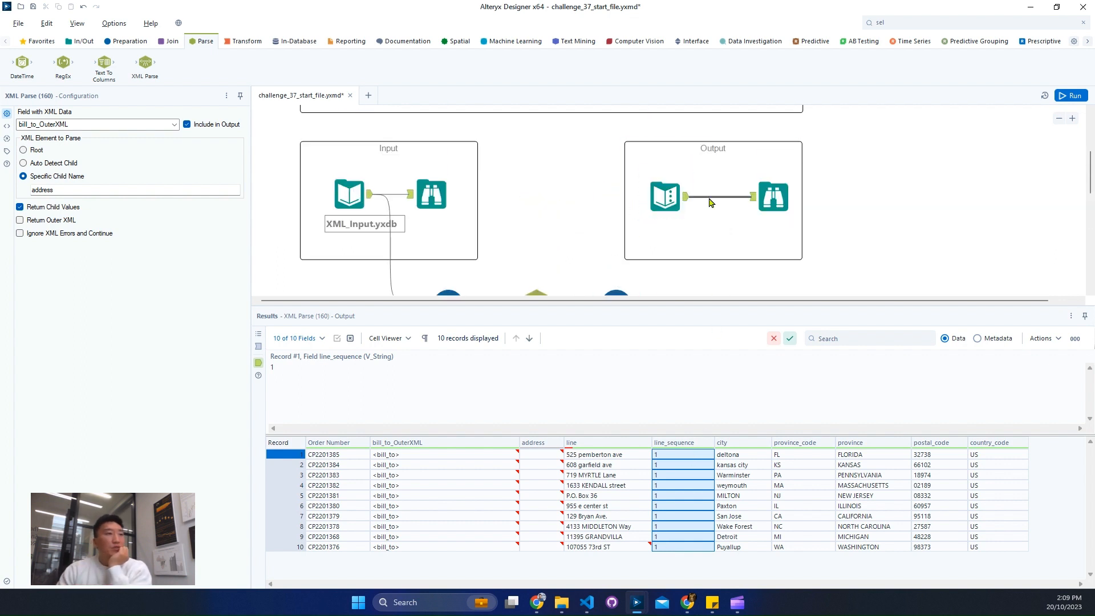
click(772, 197)
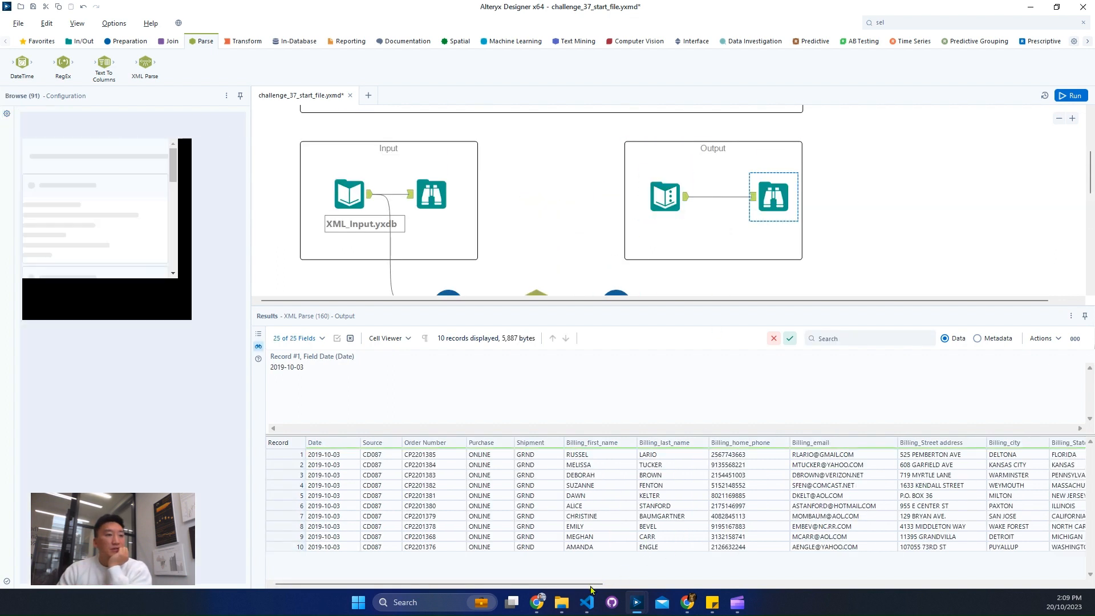
drag(670, 595, 421, 568)
scroll(846, 251, down, 3)
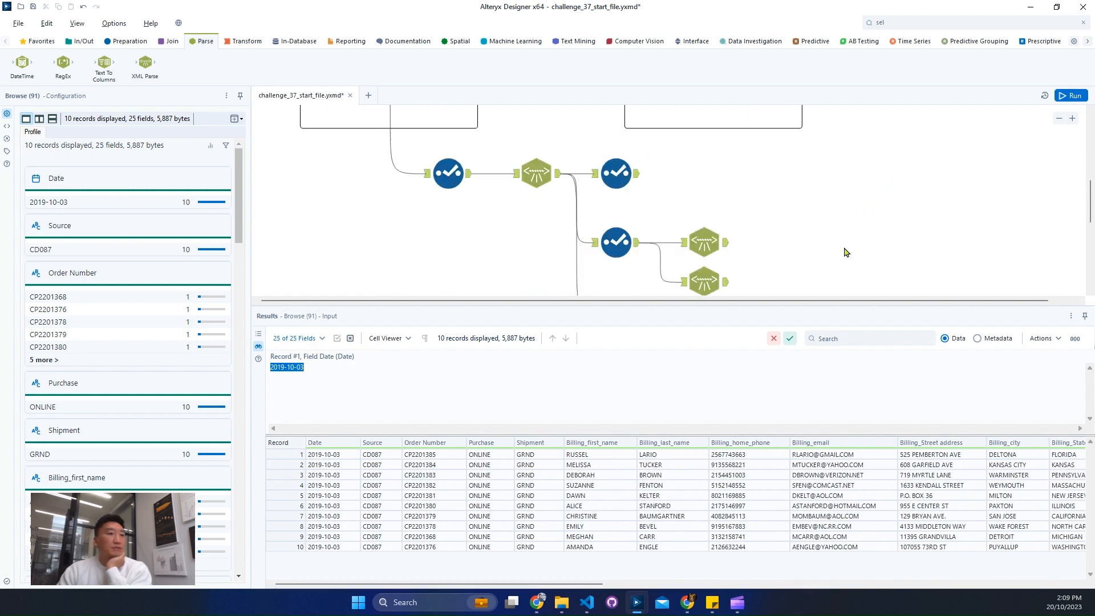
- Exclude bill_to_OuterXML from the address XML Parse output, and check the contact and address parse results
click(731, 247)
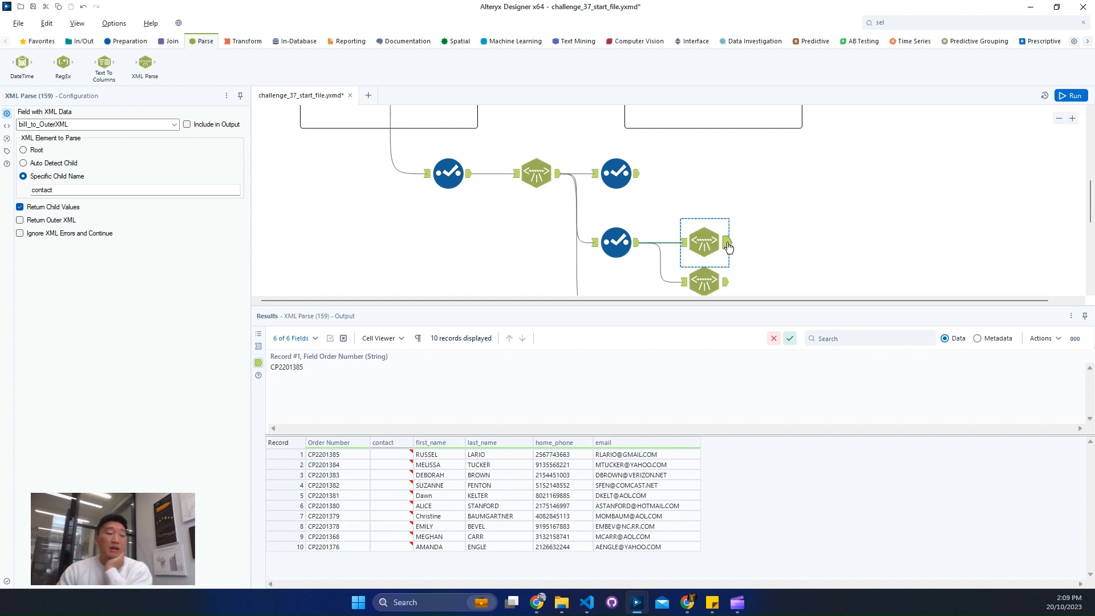
ctrl+click(713, 280)
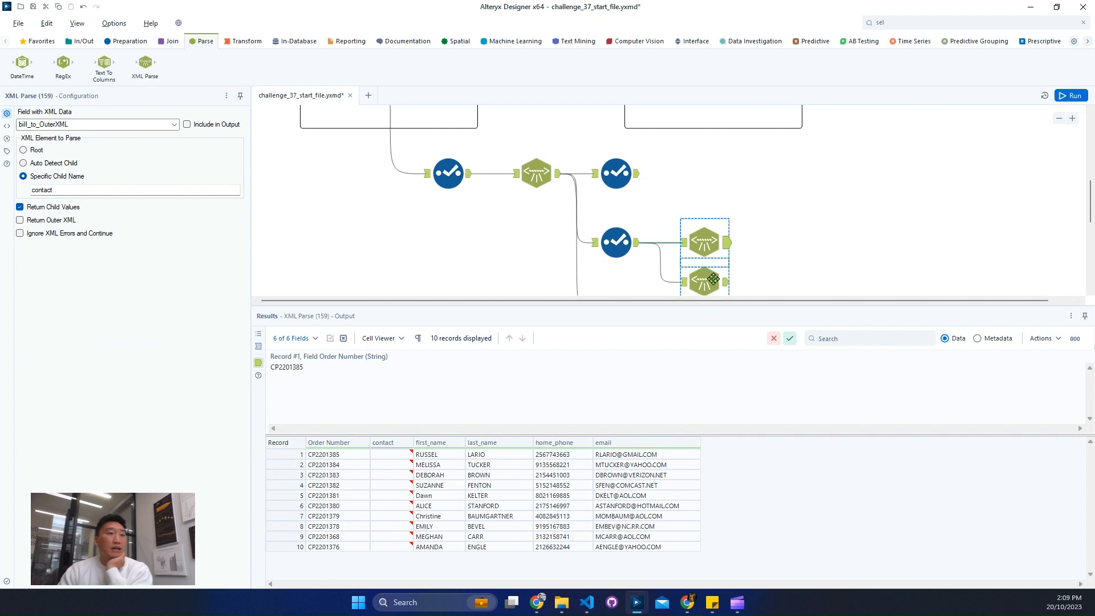
click(713, 279)
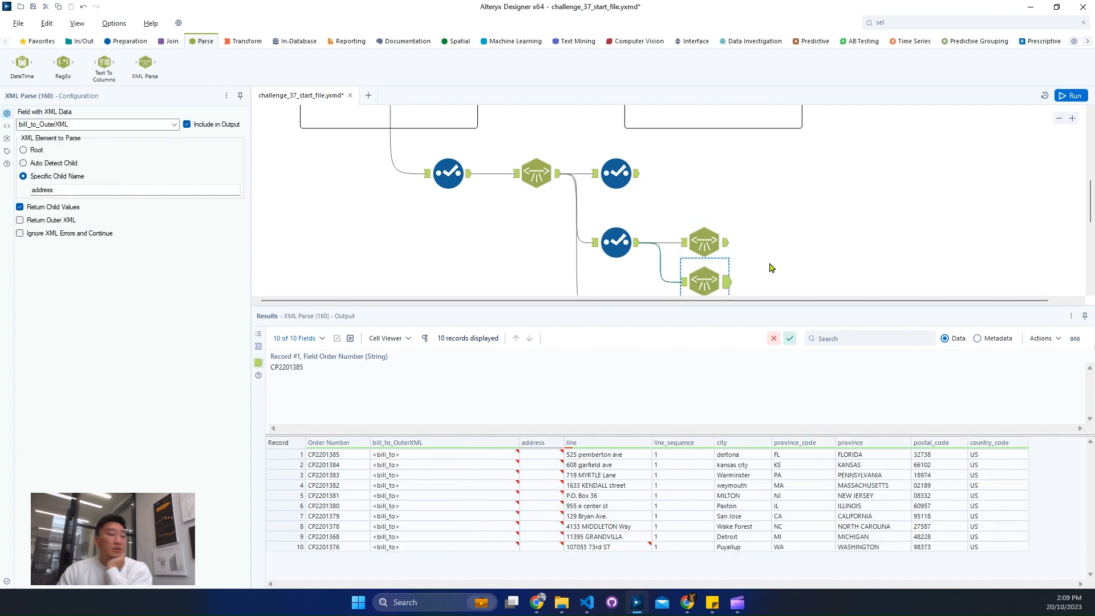
scroll(770, 267, down, 1)
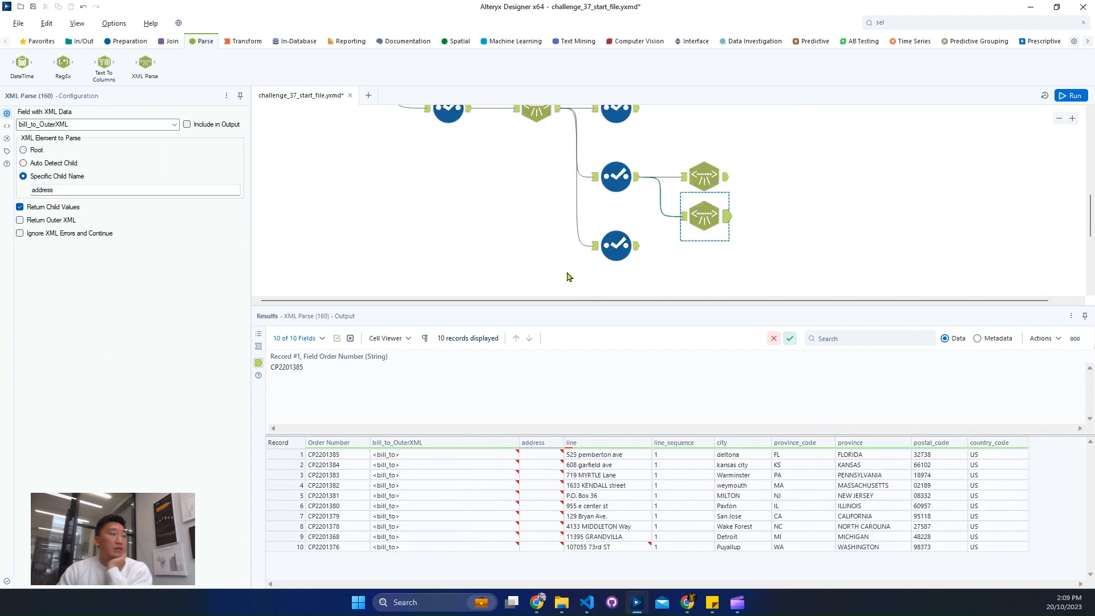
drag(445, 465, 451, 547)
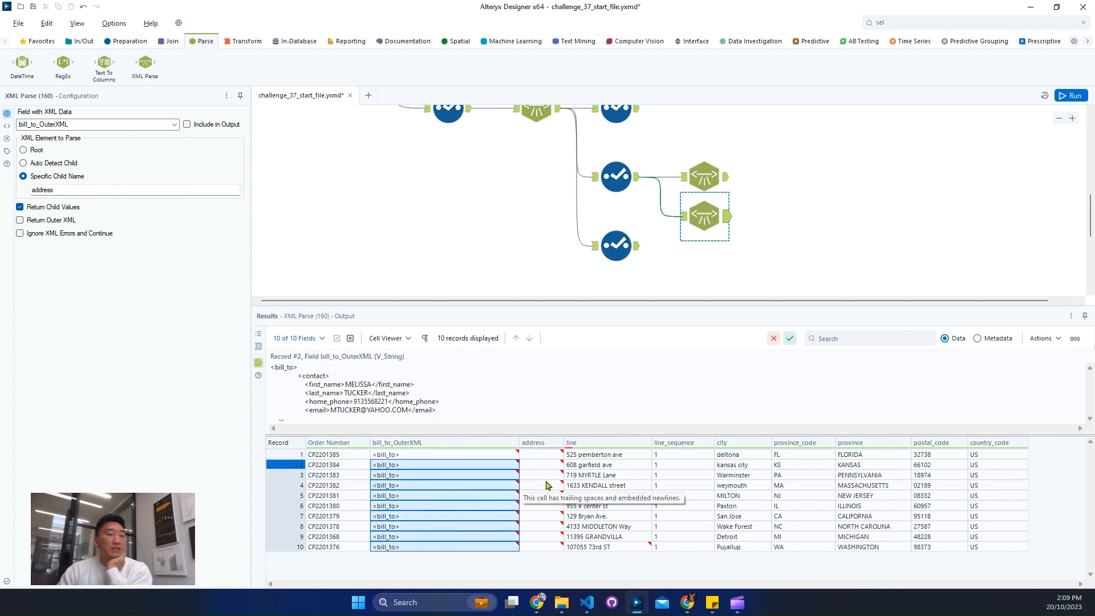
drag(546, 475, 546, 547)
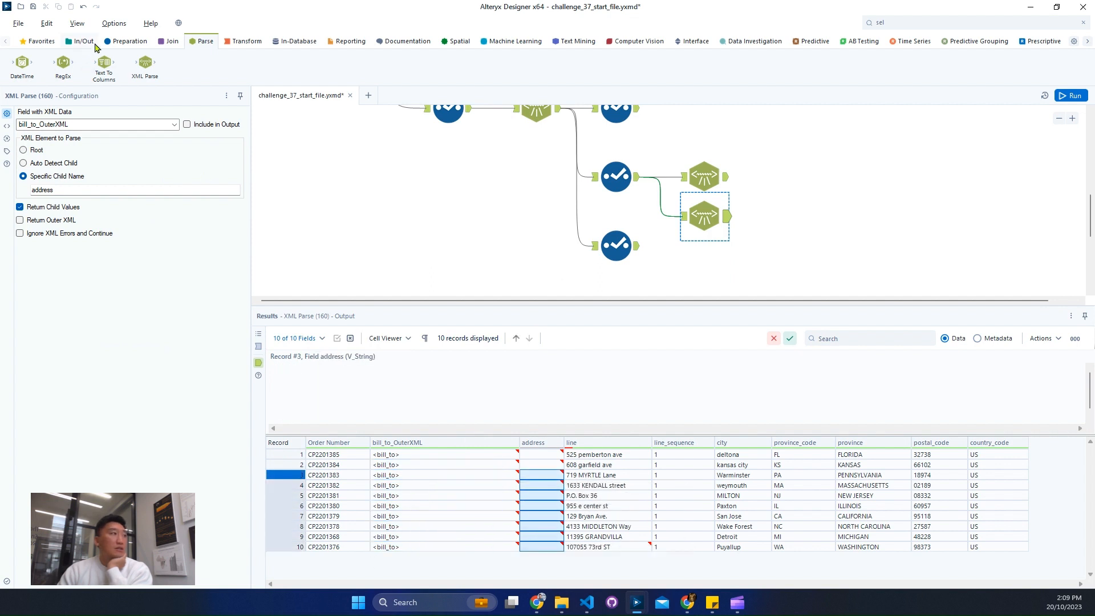
- Join the contact XML Parse output as left input with the address XML Parse output as right input on Order Number
click(166, 41)
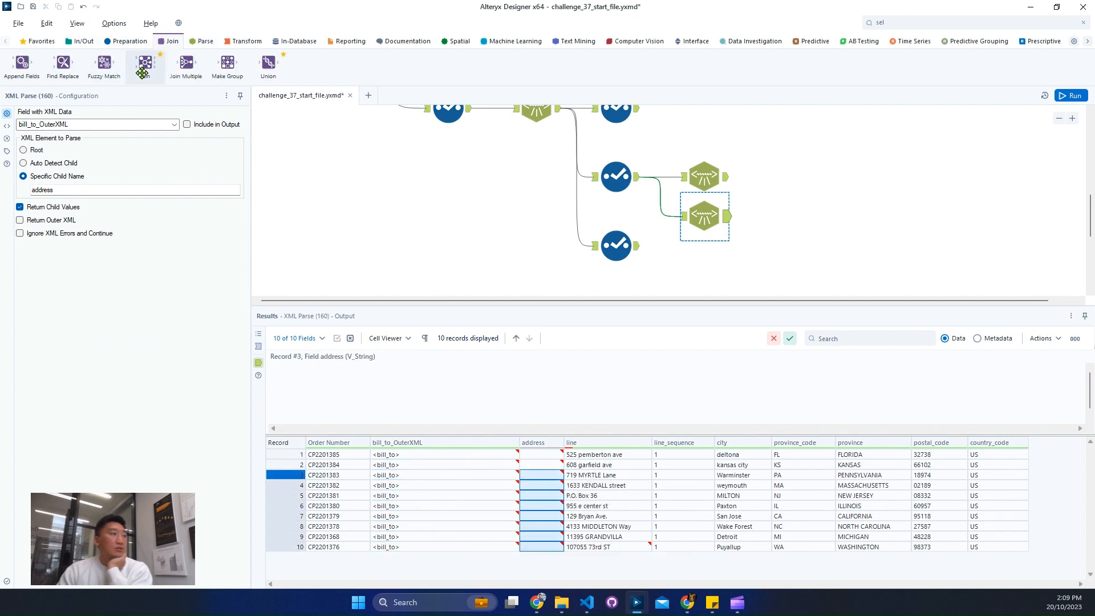
drag(145, 63, 776, 189)
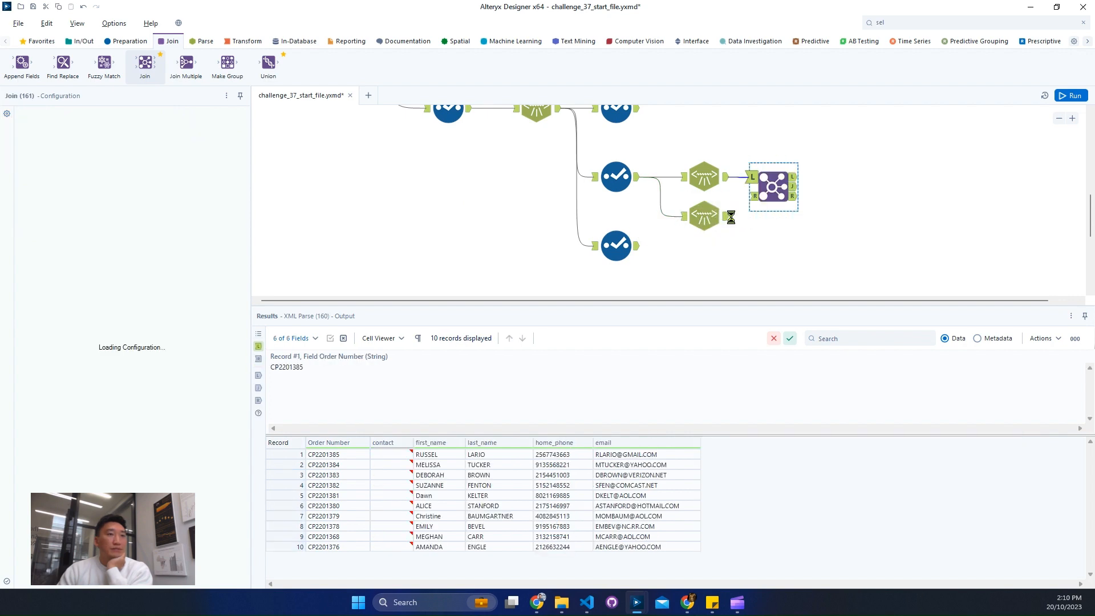
drag(728, 219, 757, 192)
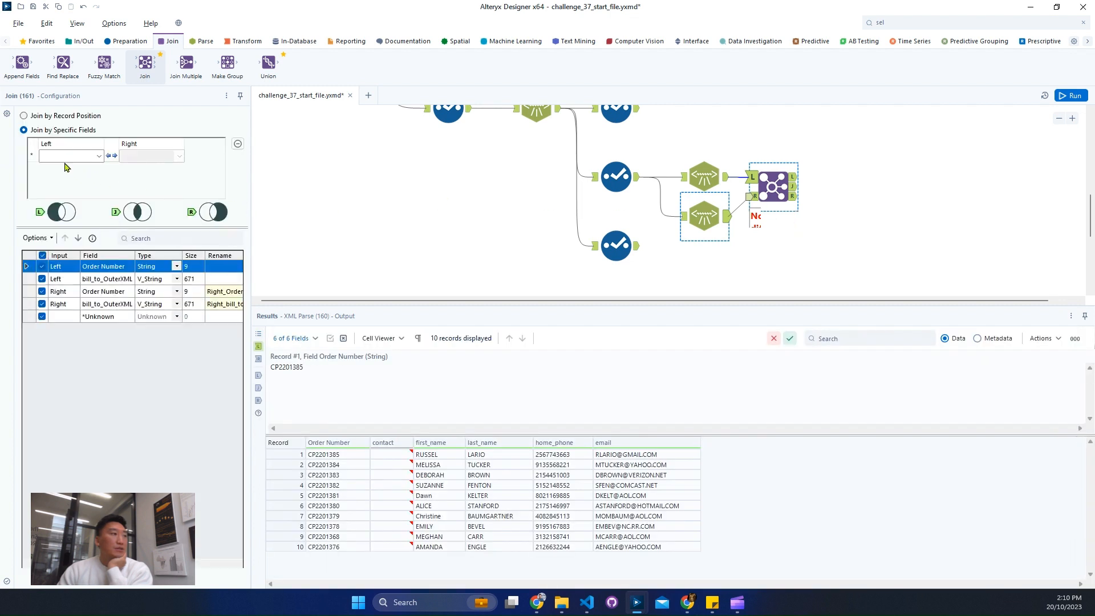
click(69, 158)
click(75, 168)
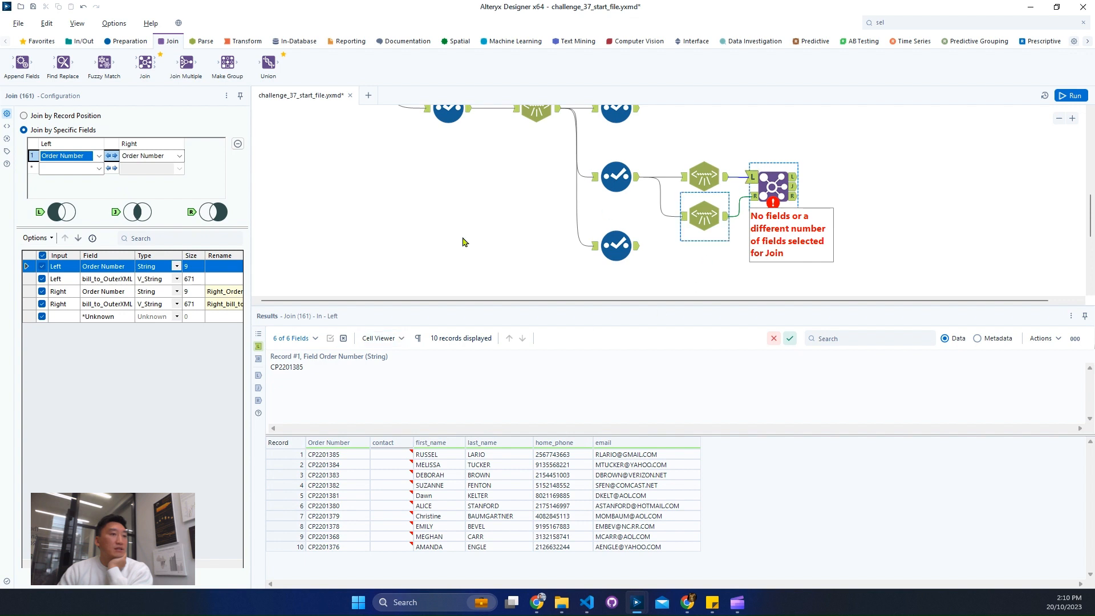
- Check the contact XML Parse tool and the Join's left input, then rerun the workflow
click(712, 176)
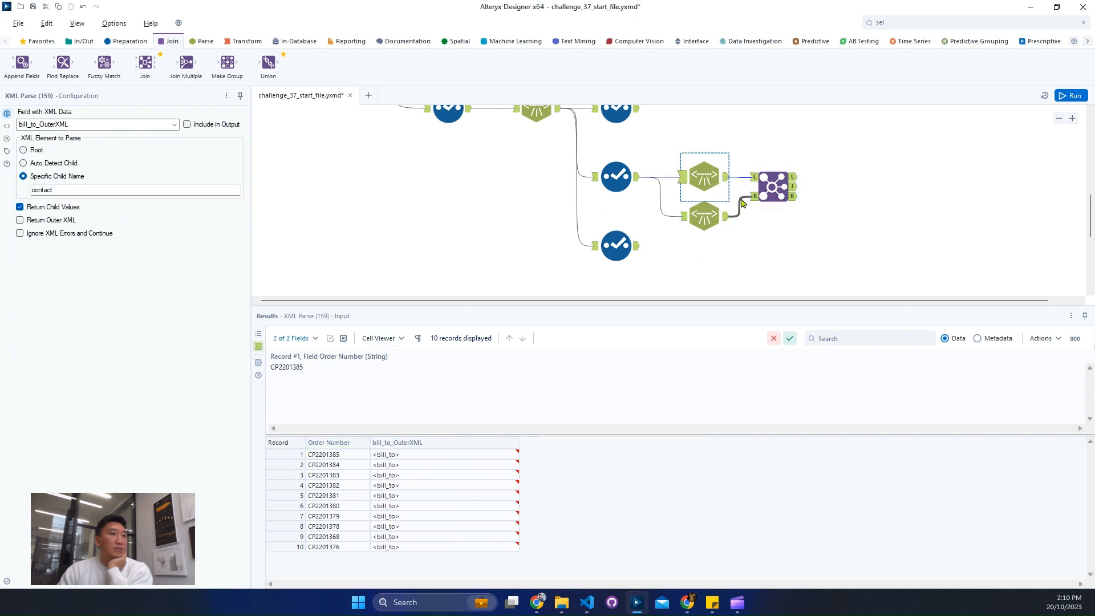
click(759, 179)
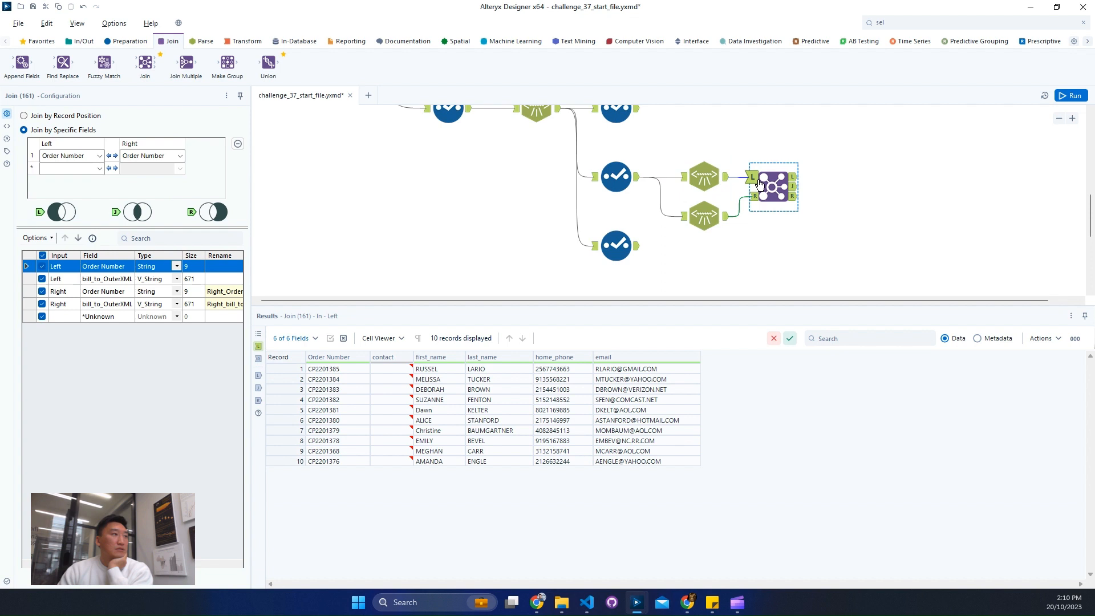
click(1070, 96)
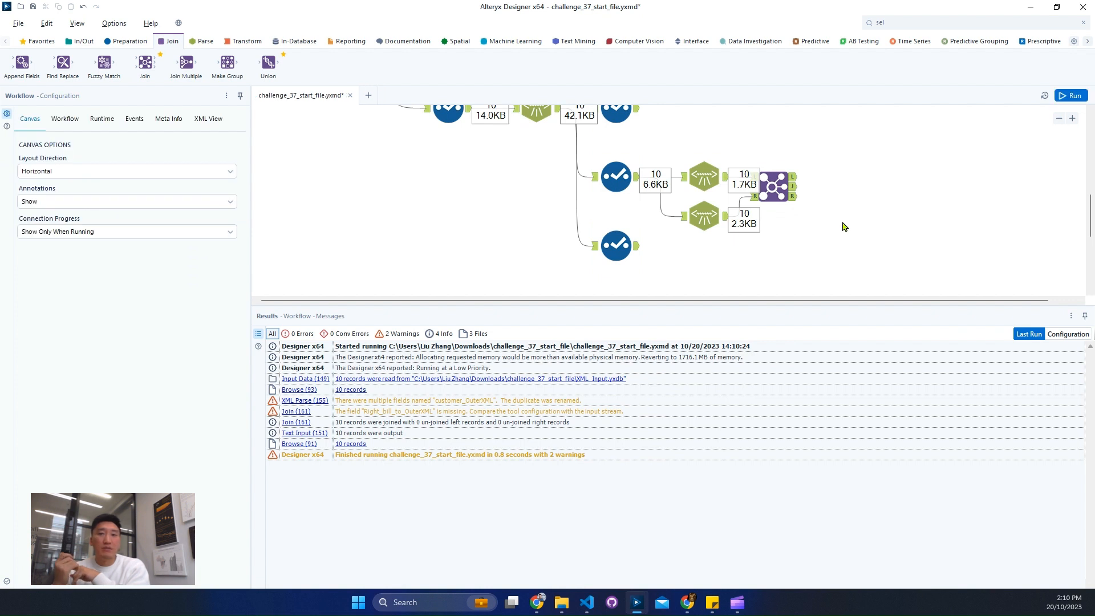
- Widen the Join tool's configuration area and forget all missing fields
click(752, 179)
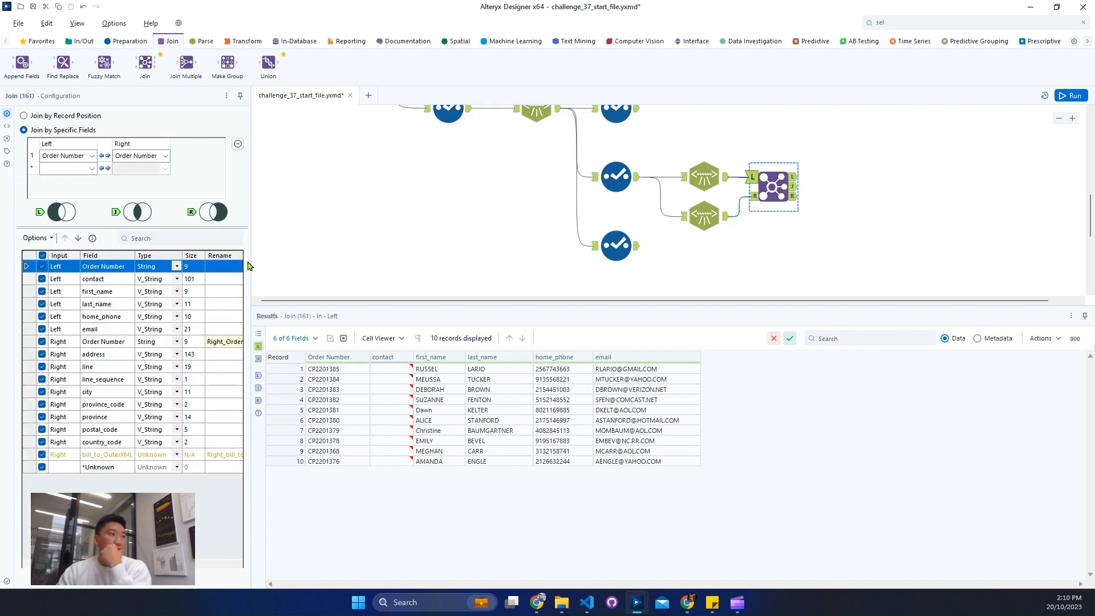
drag(251, 261, 375, 260)
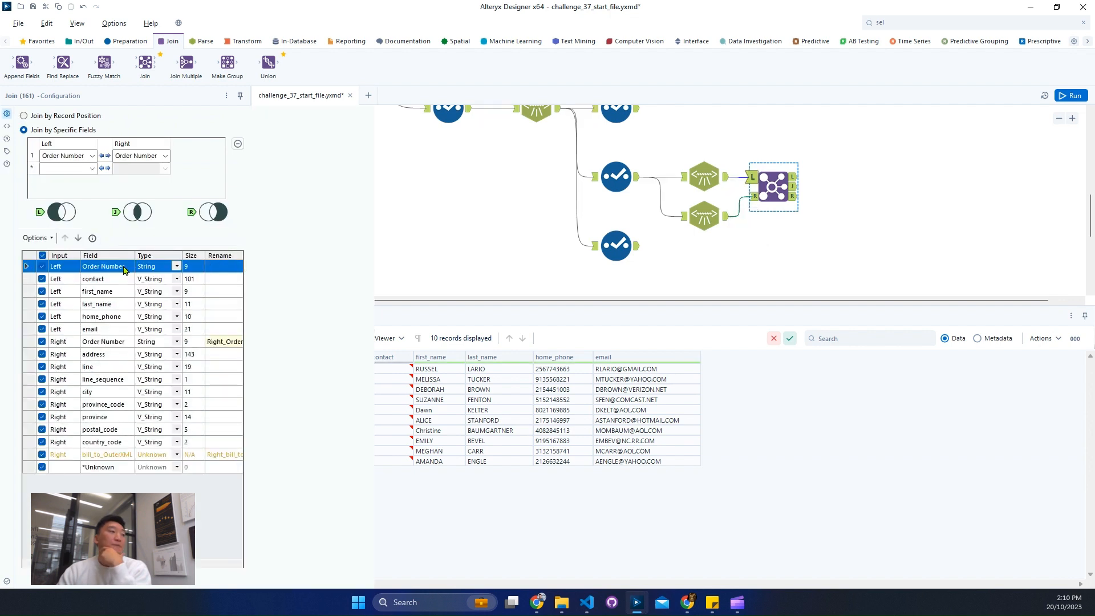
click(35, 238)
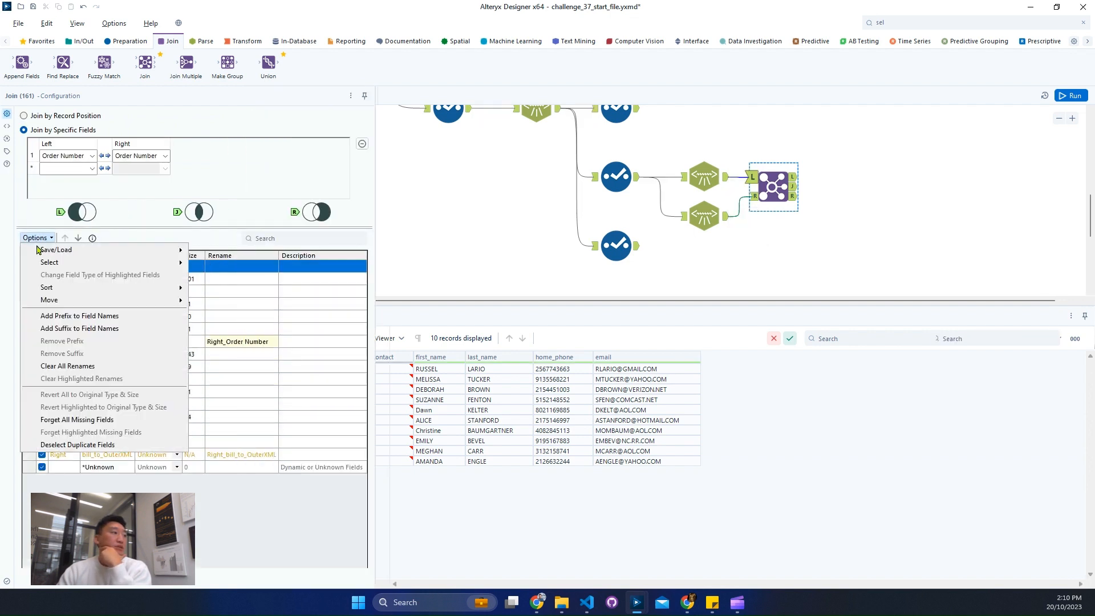
click(76, 420)
- Exclude the right Order Number and the left contact field from the Join output
click(51, 343)
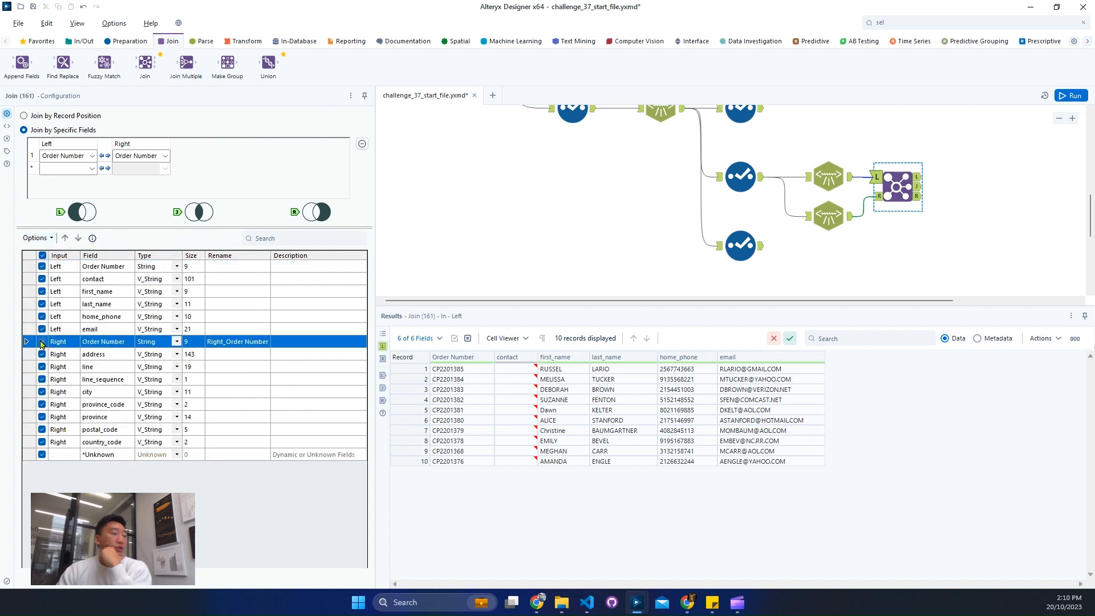
click(42, 341)
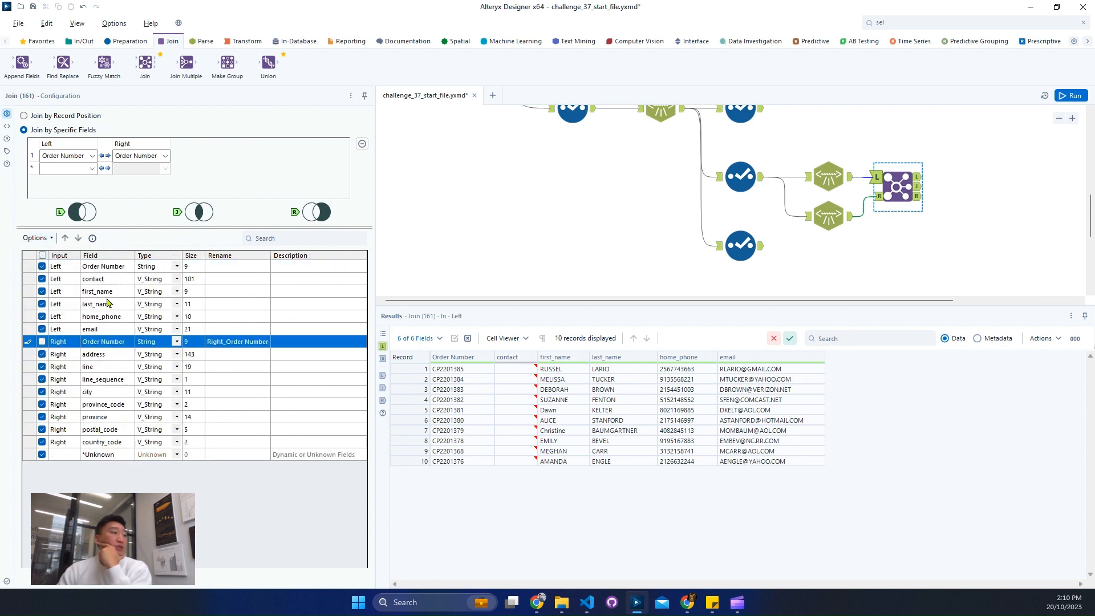
drag(515, 370, 515, 450)
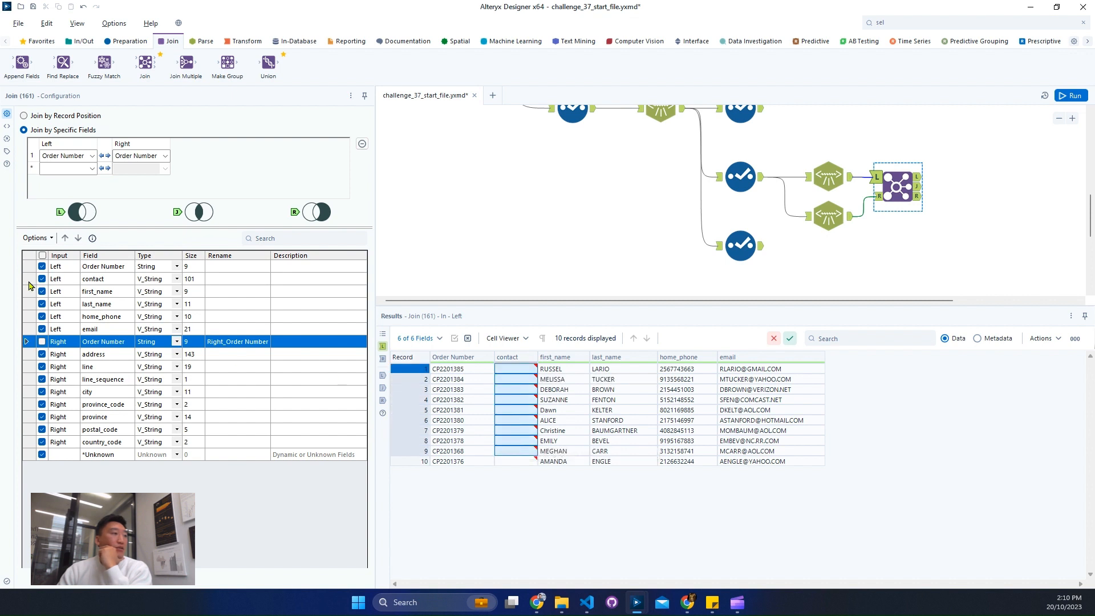
click(42, 279)
drag(113, 293, 109, 331)
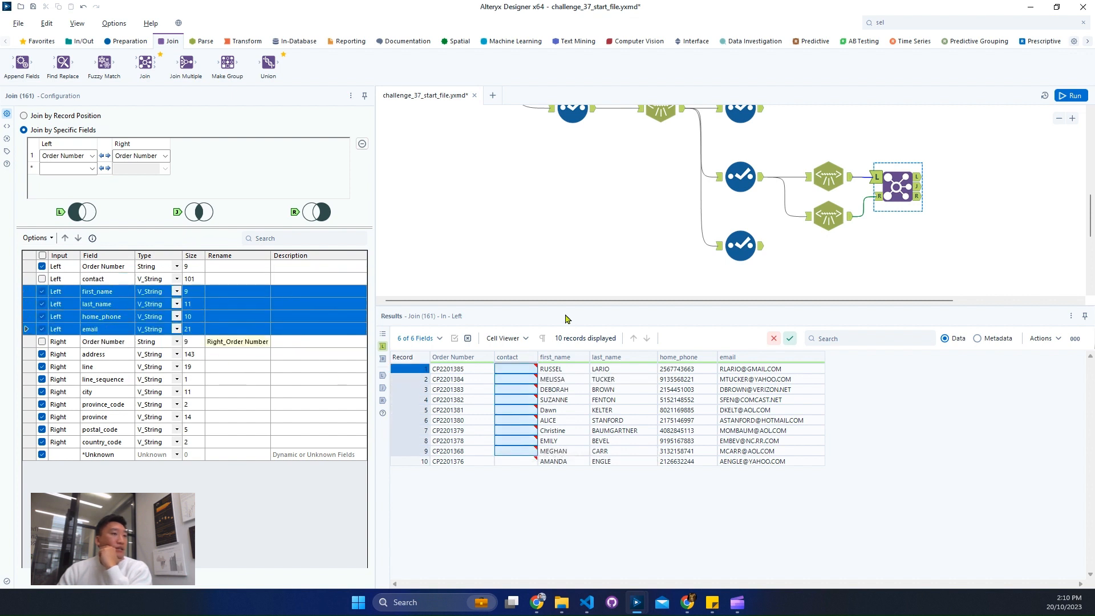
- Inspect the Join's right input and exclude its address and line_sequence fields from the output
click(879, 199)
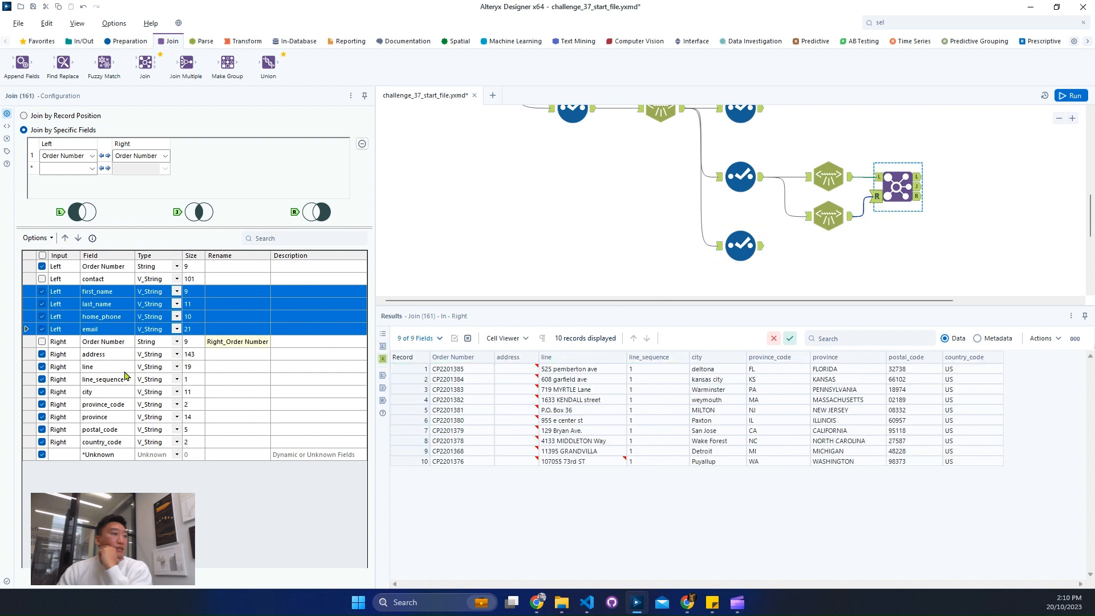
click(42, 355)
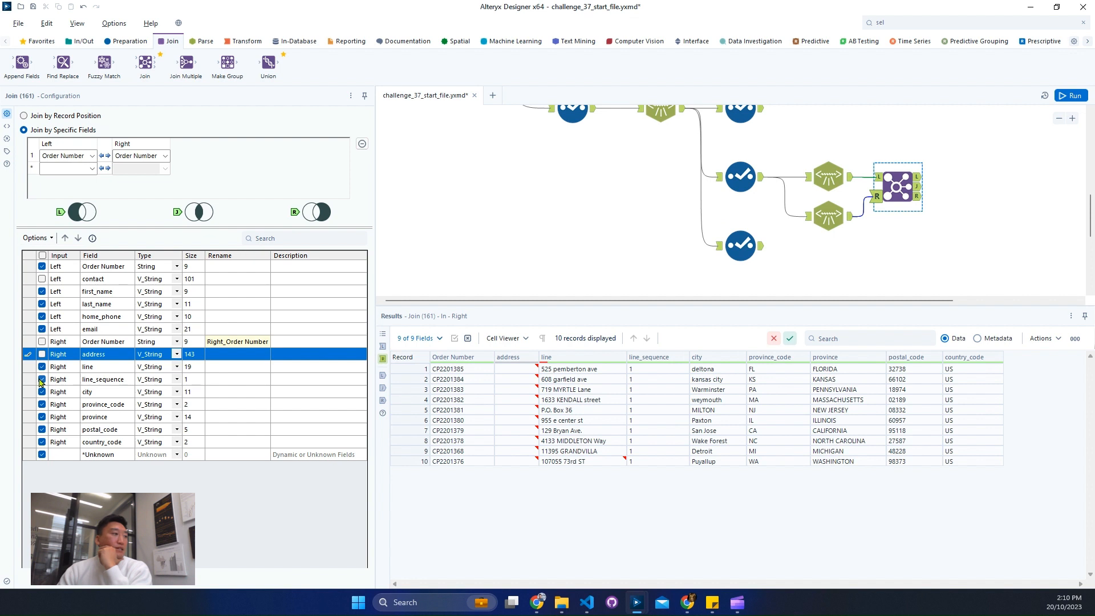
click(42, 379)
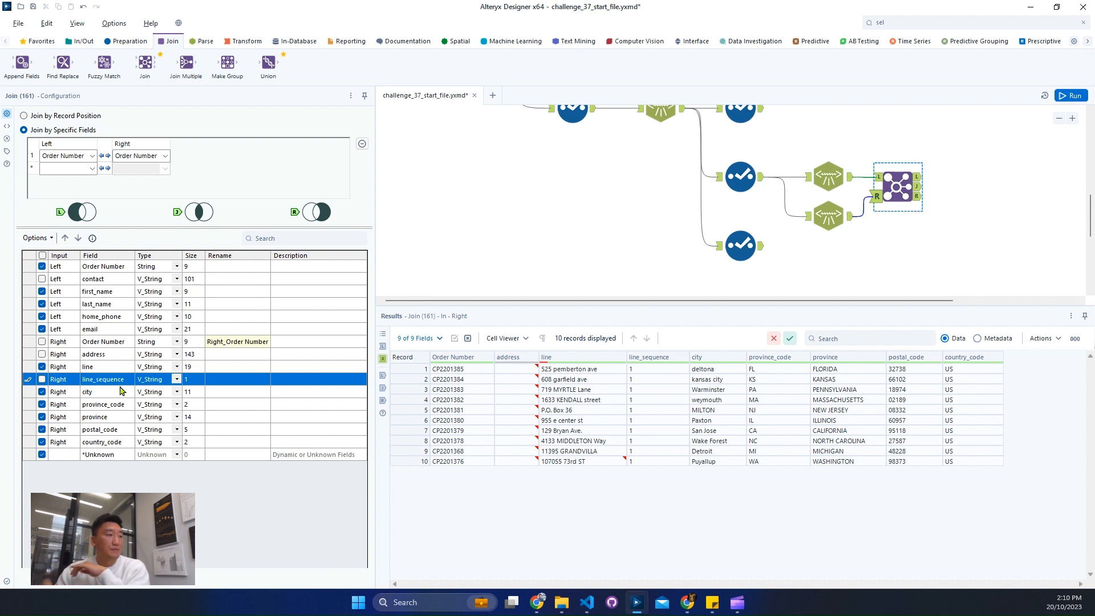
- Review the expected output's Browse data to check how the billing fields are named
click(131, 292)
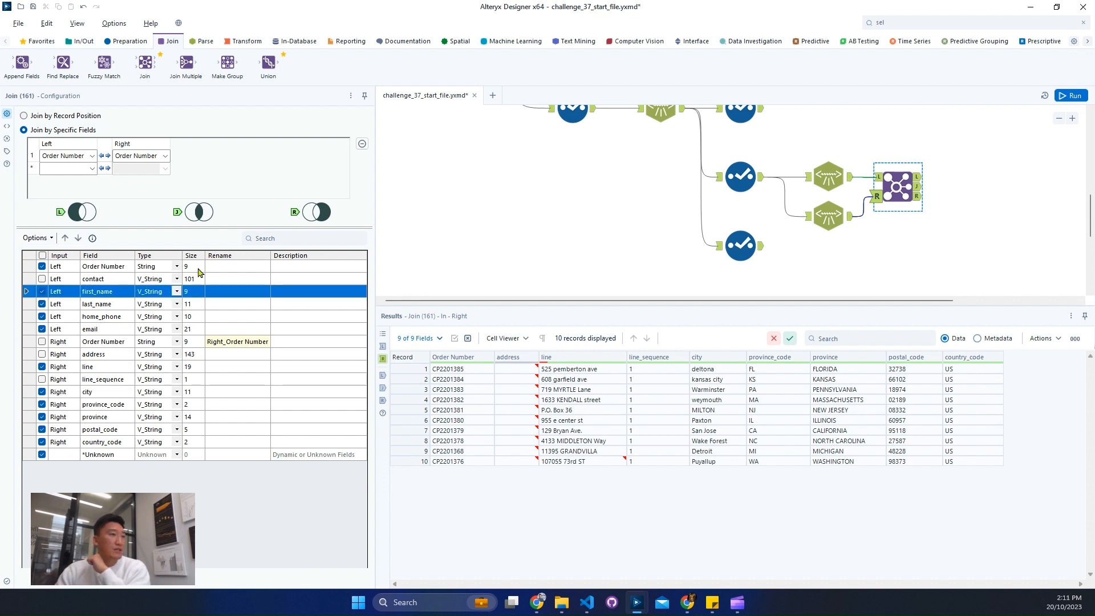
scroll(656, 194, up, 3)
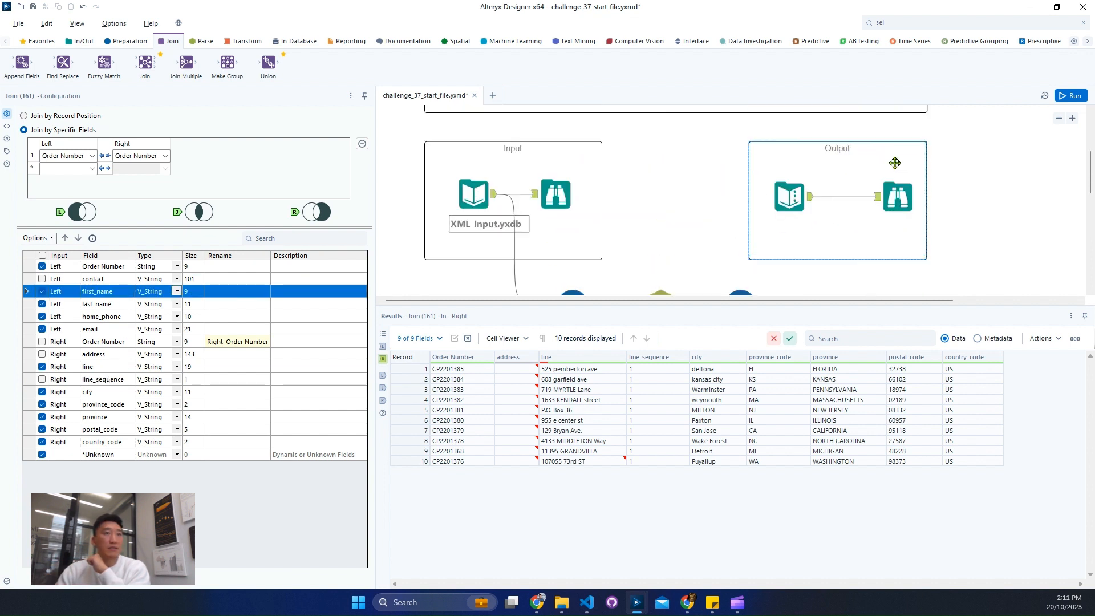
click(899, 196)
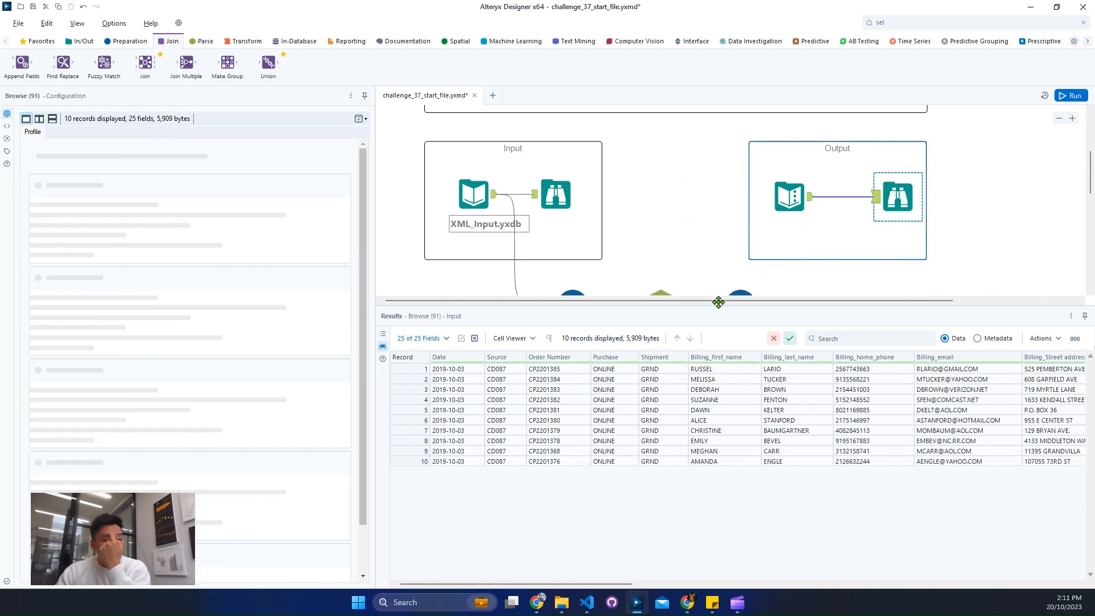
scroll(892, 238, down, 3)
- Rerun the workflow with the Join tool selected and show the Join's joined output
click(896, 220)
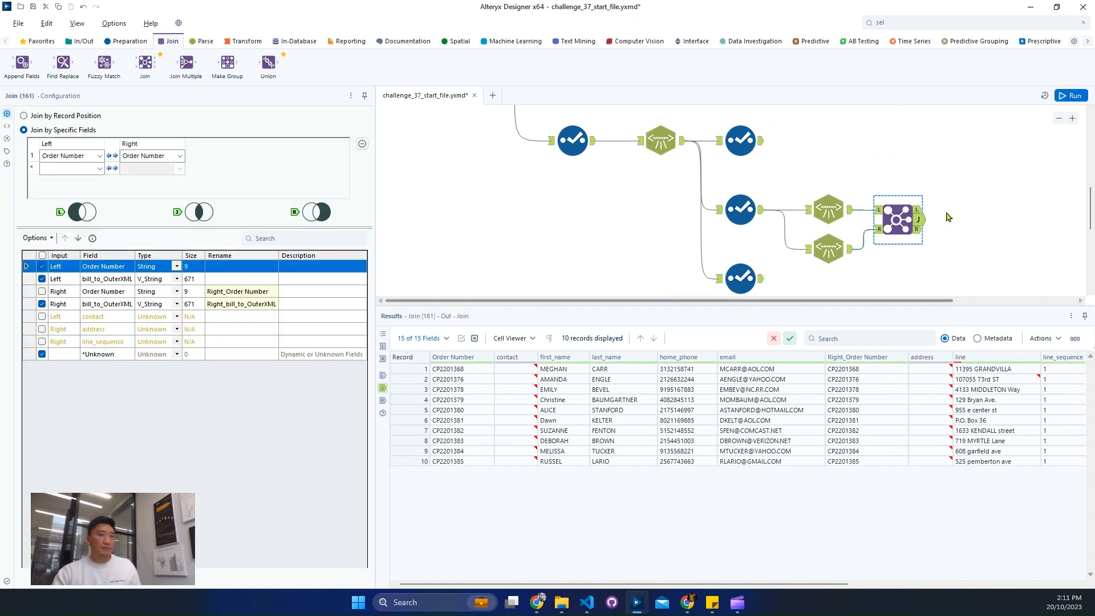
click(1070, 94)
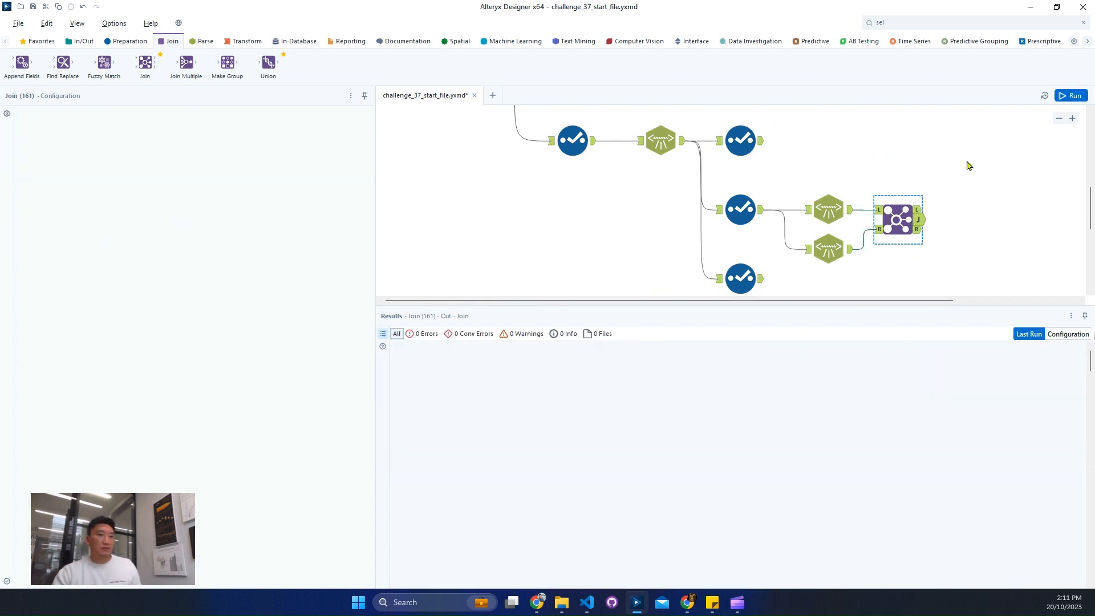
click(918, 220)
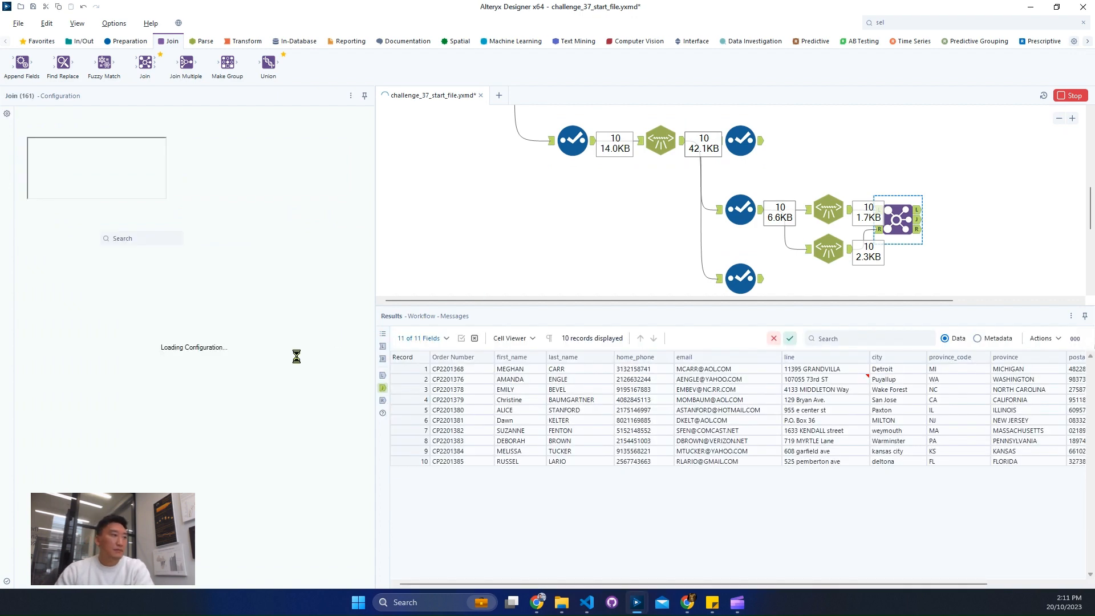
- Add the prefix Billing_ to the Join's first_name, last_name, home_phone, email, line, city, province_code, province, postal_code and country_code fields
drag(113, 291, 111, 329)
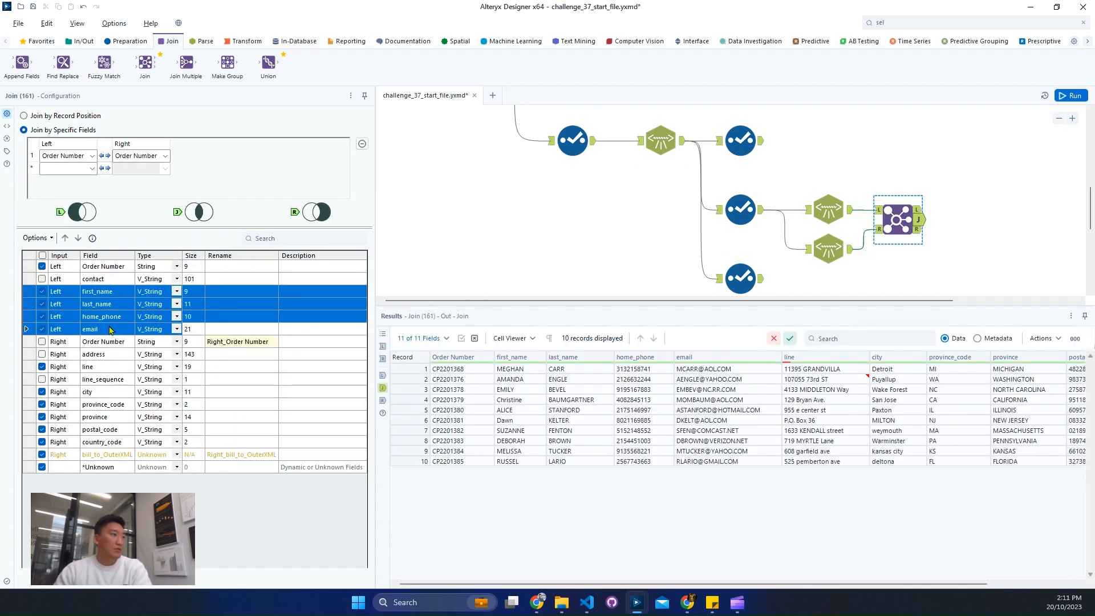
ctrl+click(98, 371)
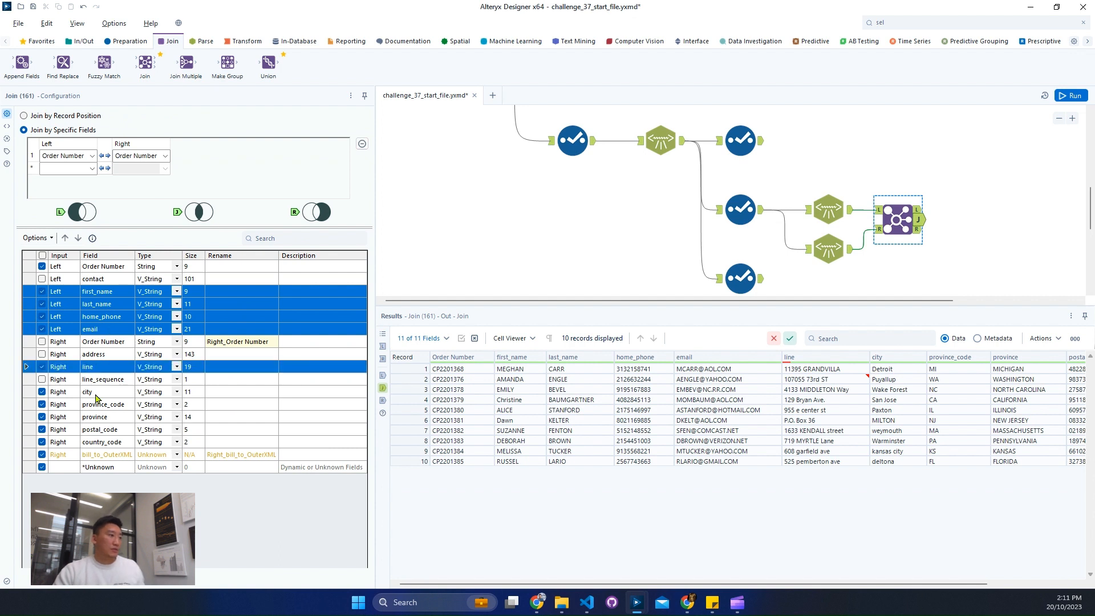
drag(100, 392, 106, 441)
click(35, 237)
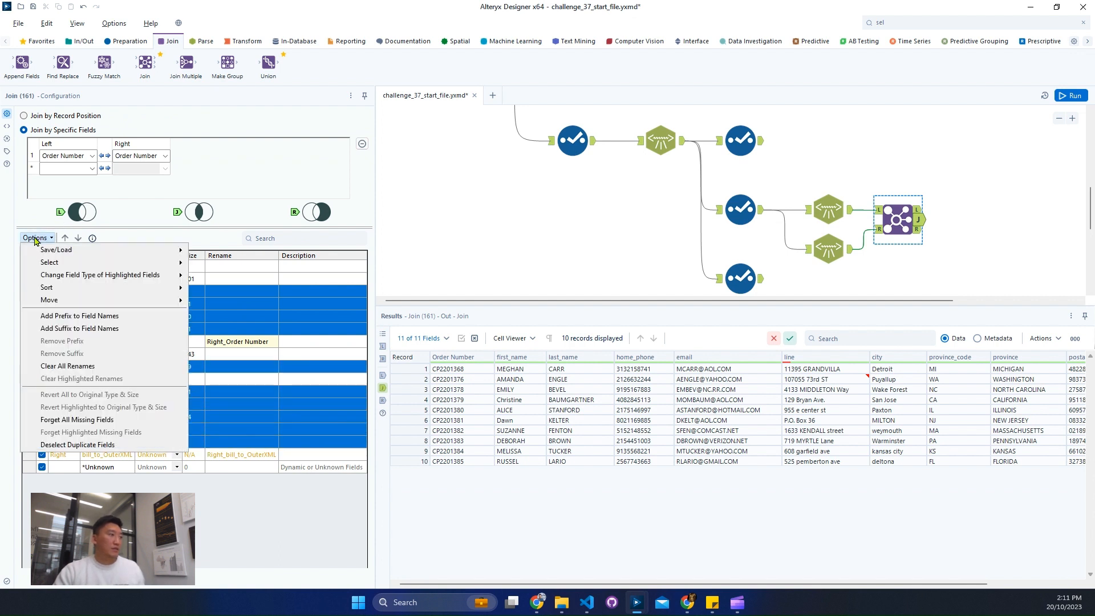
click(84, 316)
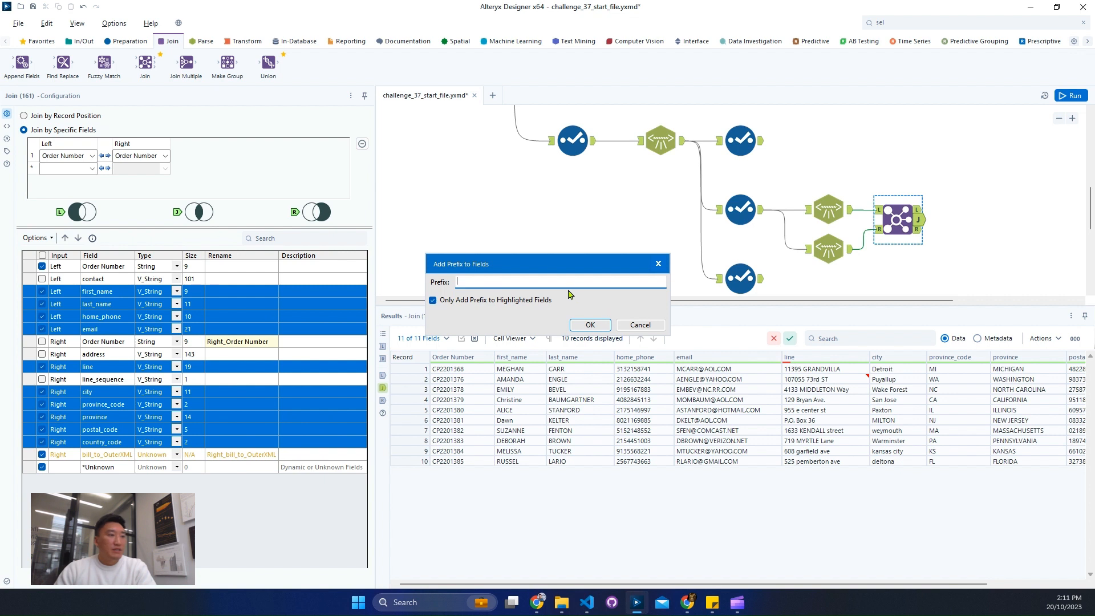
text(Billing_)
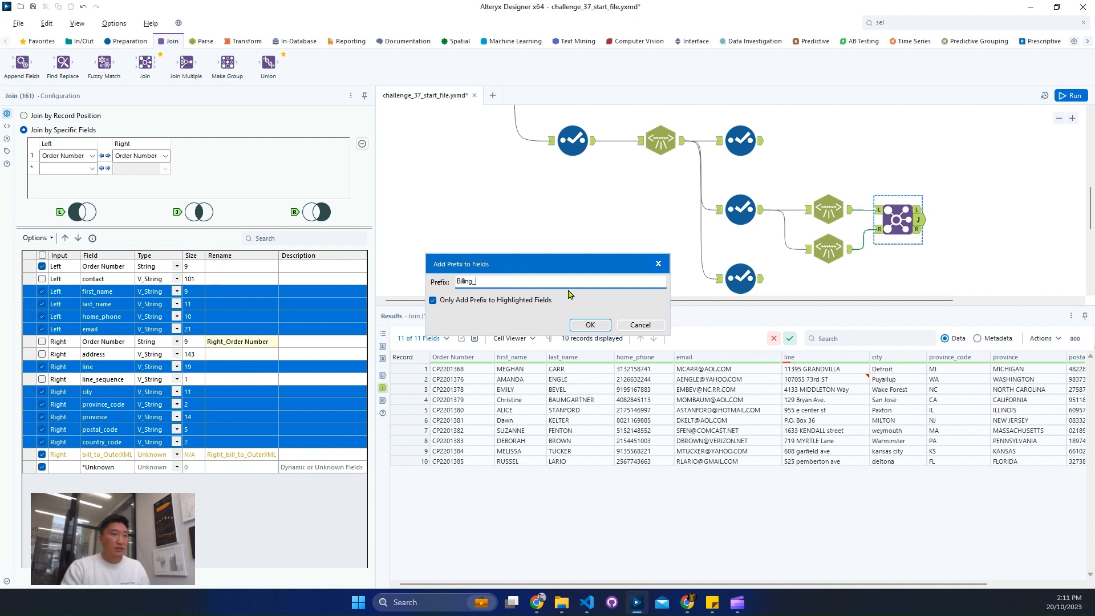
click(588, 326)
- Rerun the workflow and inspect the Join's output across all billing fields, including the flagged Billing_line cell
key(ctrl+r)
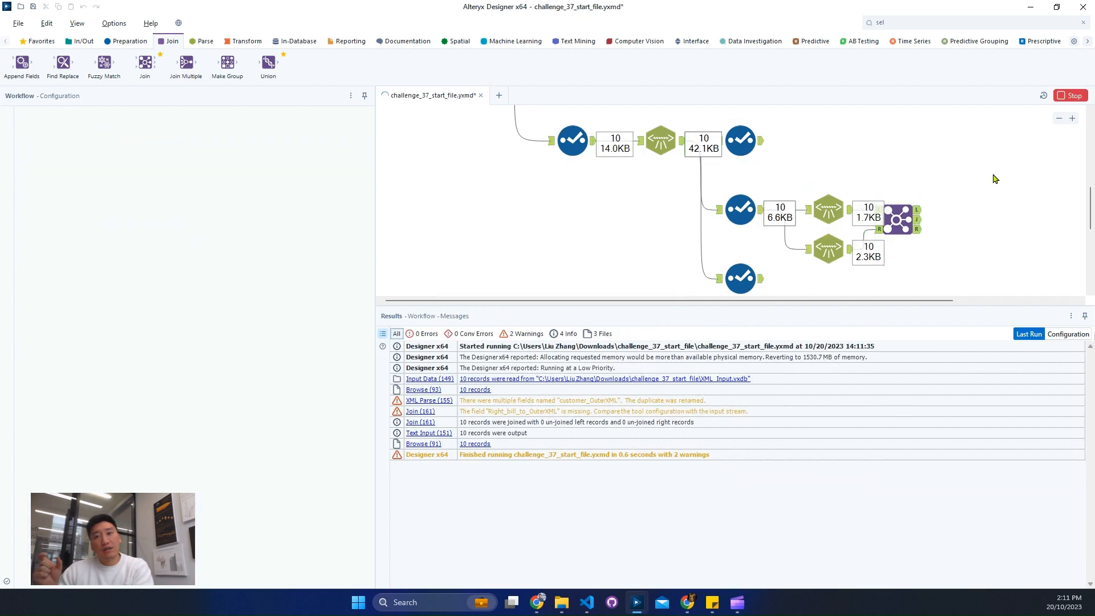
click(919, 221)
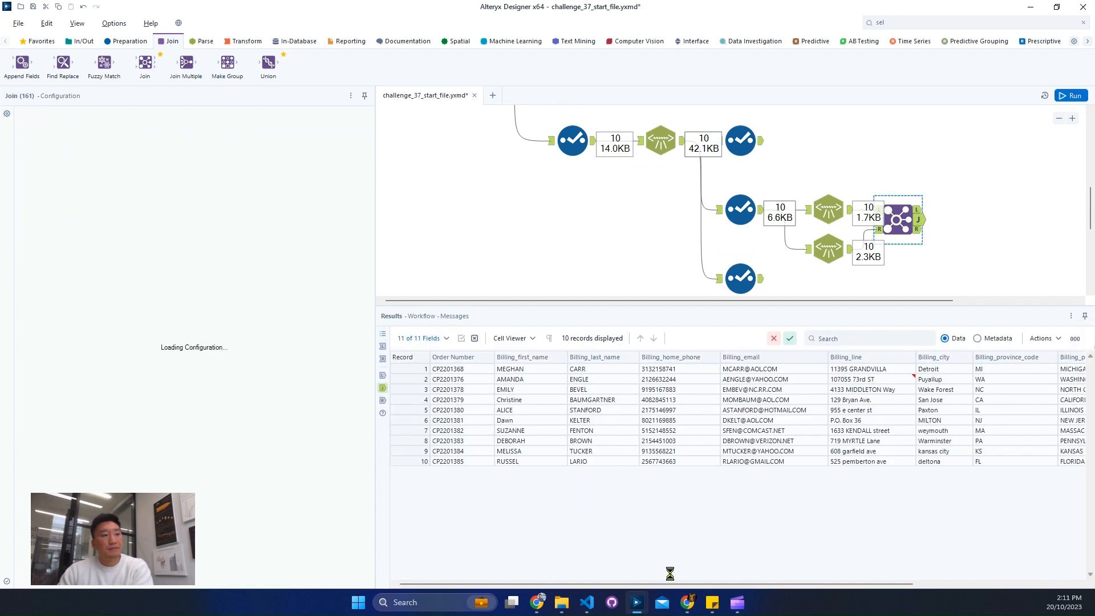
drag(669, 584, 906, 568)
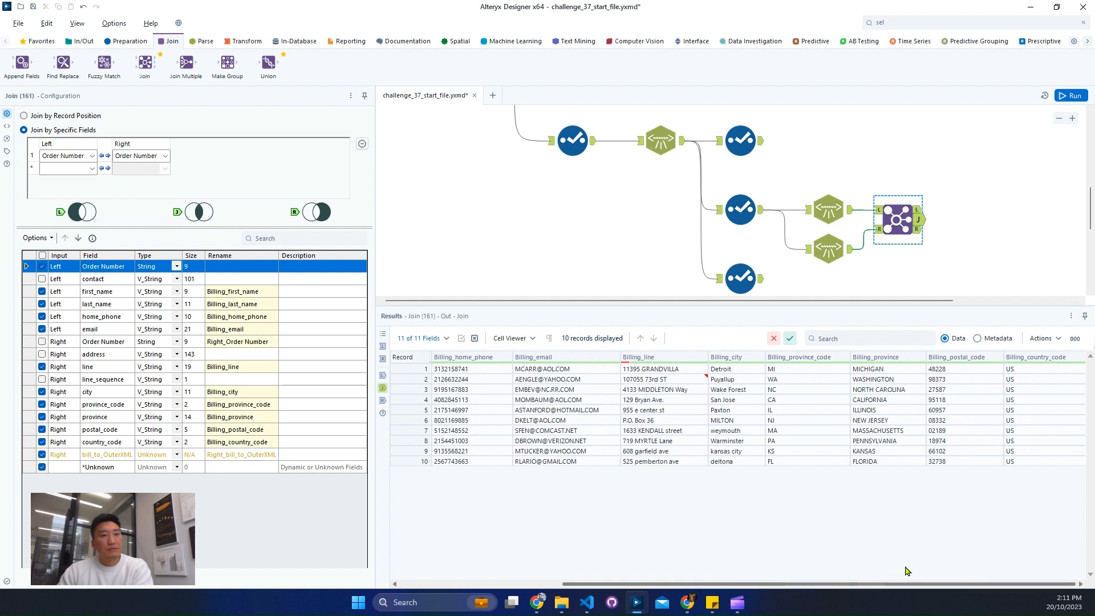
click(696, 381)
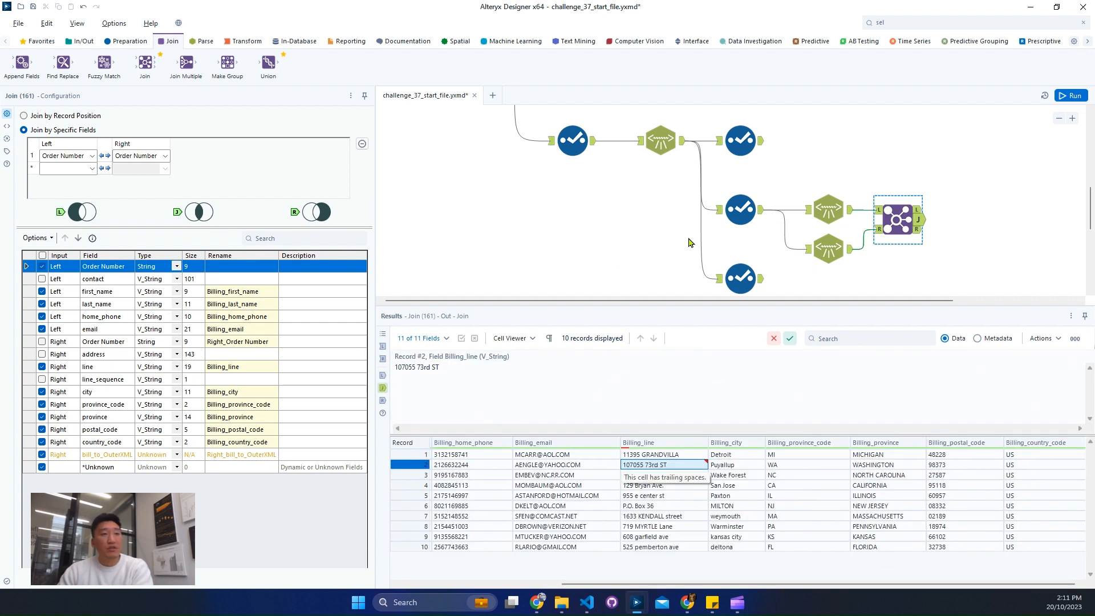
- Move the ship_to Select tool further down, away from the billing branch
scroll(690, 242, down, 3)
click(741, 181)
drag(740, 182, 741, 212)
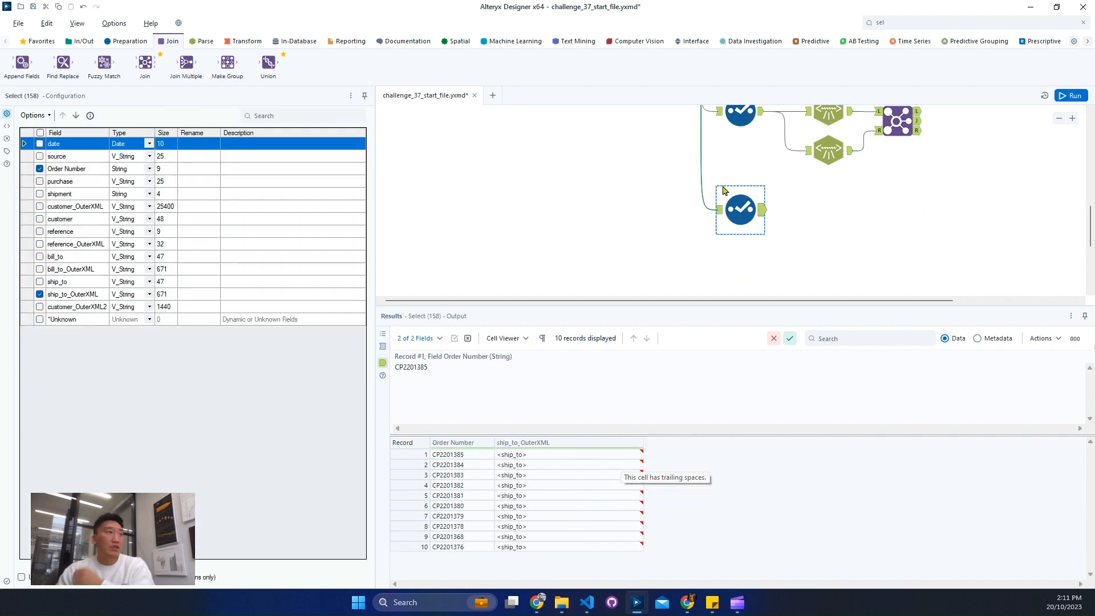
- Add an XML Parse tool after the ship_to Select tool, using ship_to_OuterXML as the XML field and parsing by specific child name
click(207, 43)
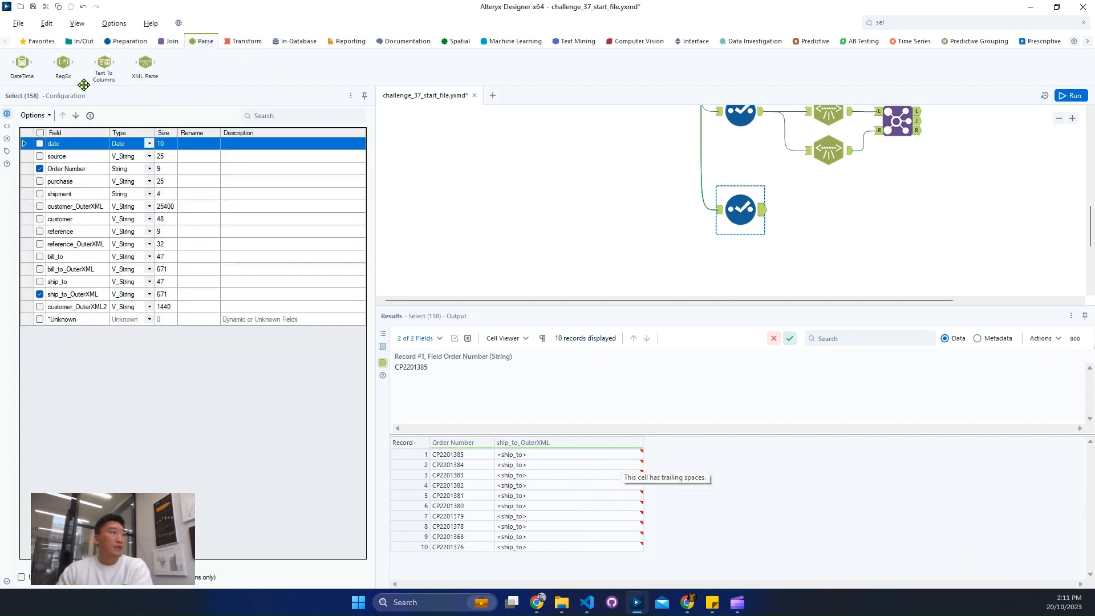
drag(145, 61, 827, 209)
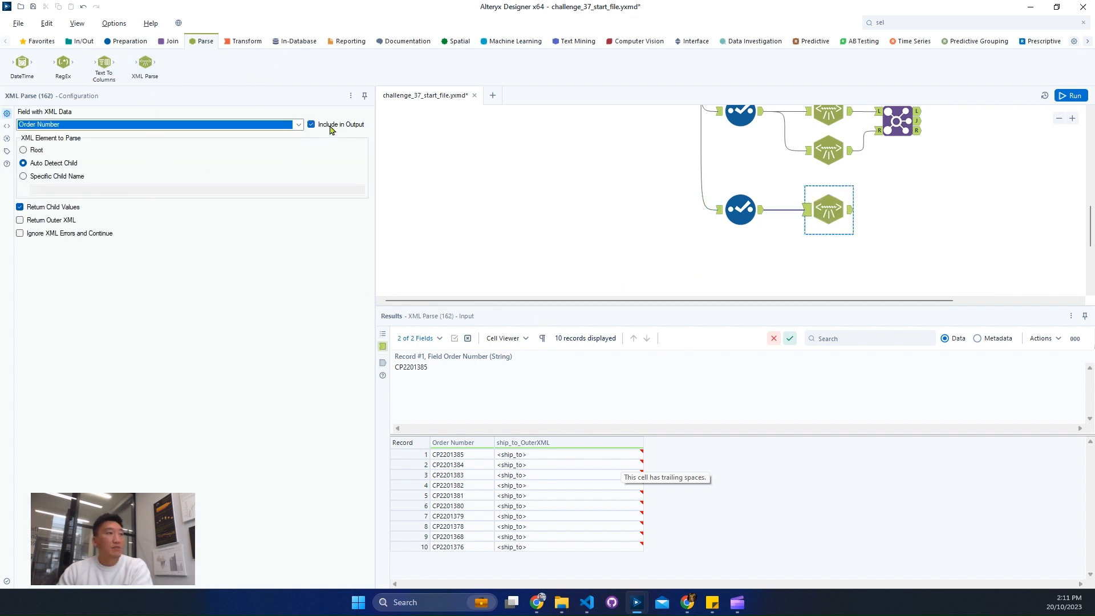
click(263, 127)
click(188, 143)
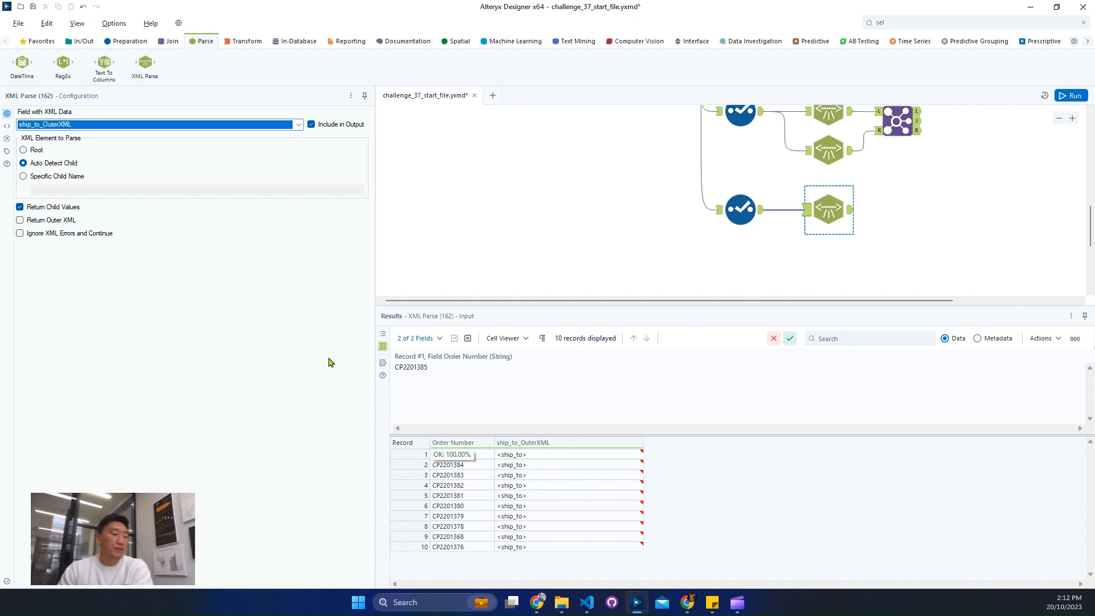
click(56, 178)
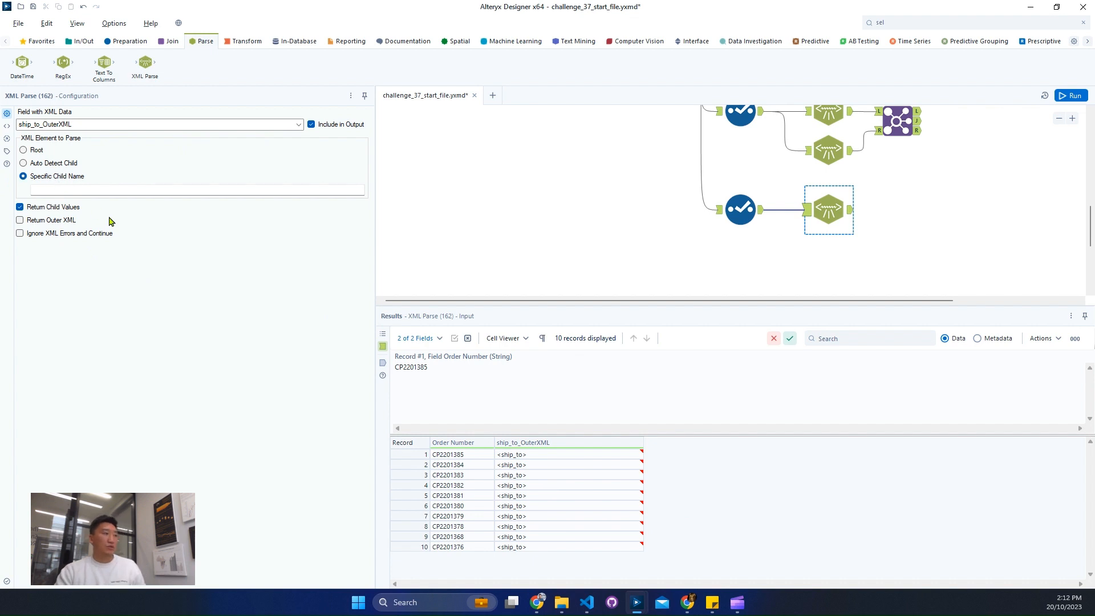
- Copy the tag name contact from the ship_to block in VS Code and set it as the shipping XML Parse tool's child name
key(alt+Tab)
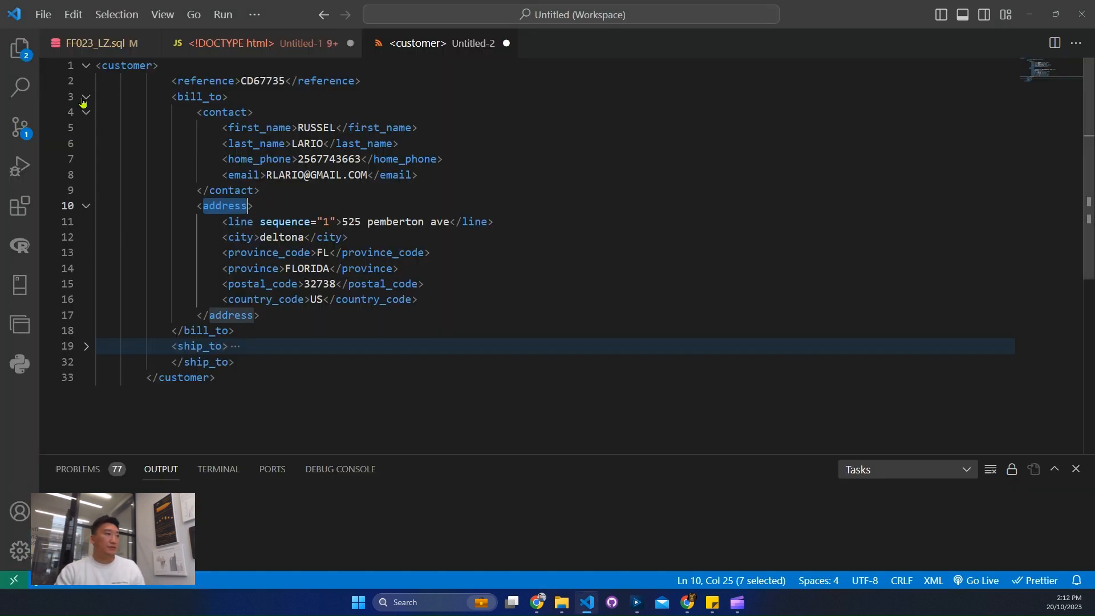
click(84, 98)
click(87, 129)
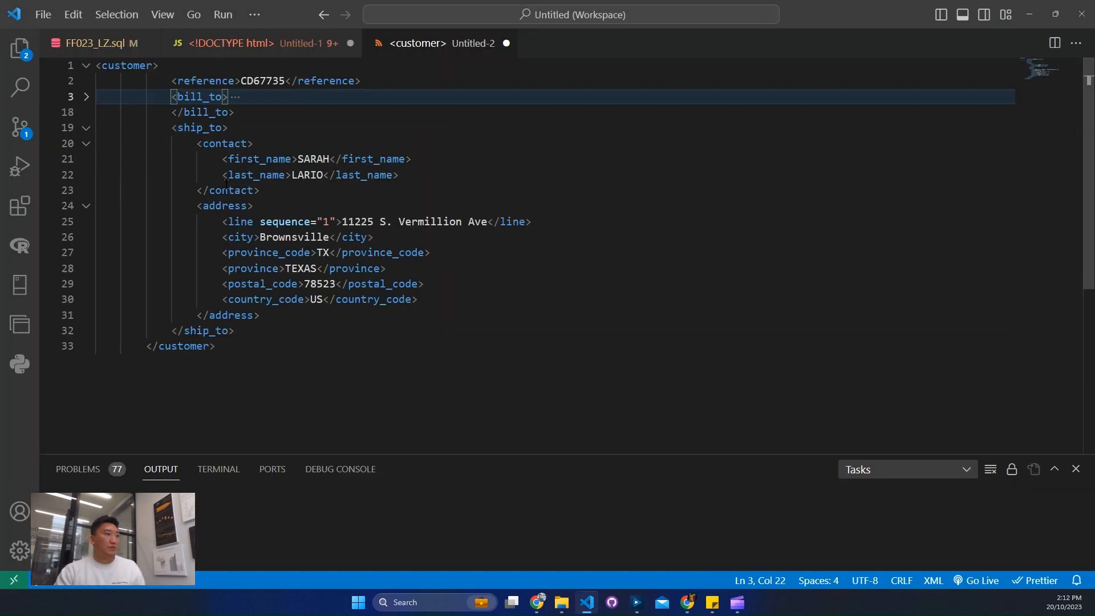
double_click(231, 145)
right_click(230, 145)
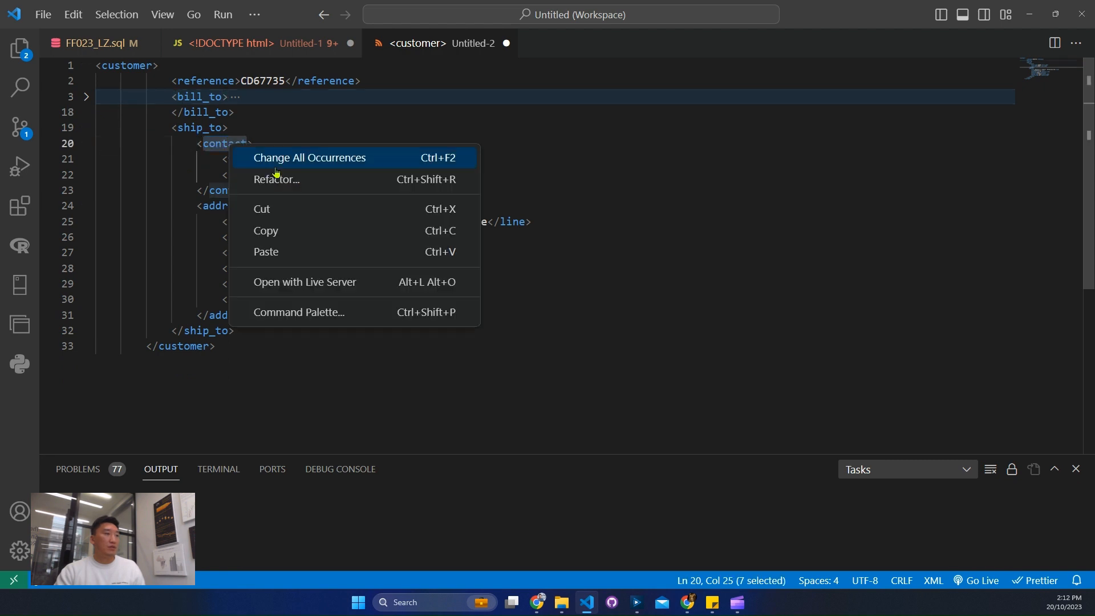
click(291, 230)
key(alt+Tab)
click(114, 190)
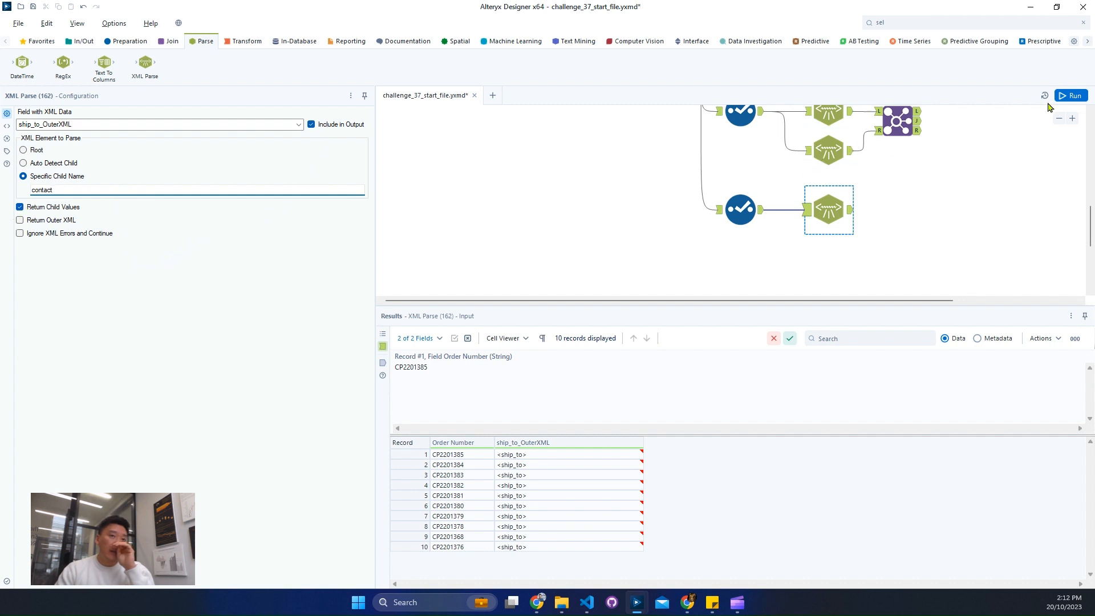
- Rerun the workflow and inspect the parsed shipping contact fields and the ship_to_OuterXML content
click(1068, 96)
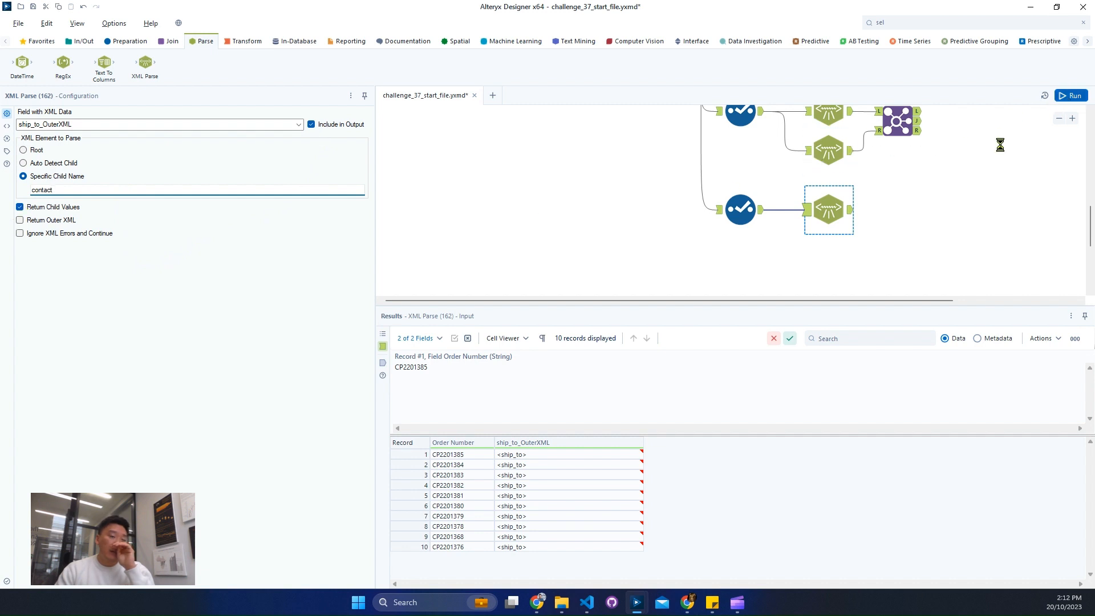
click(851, 213)
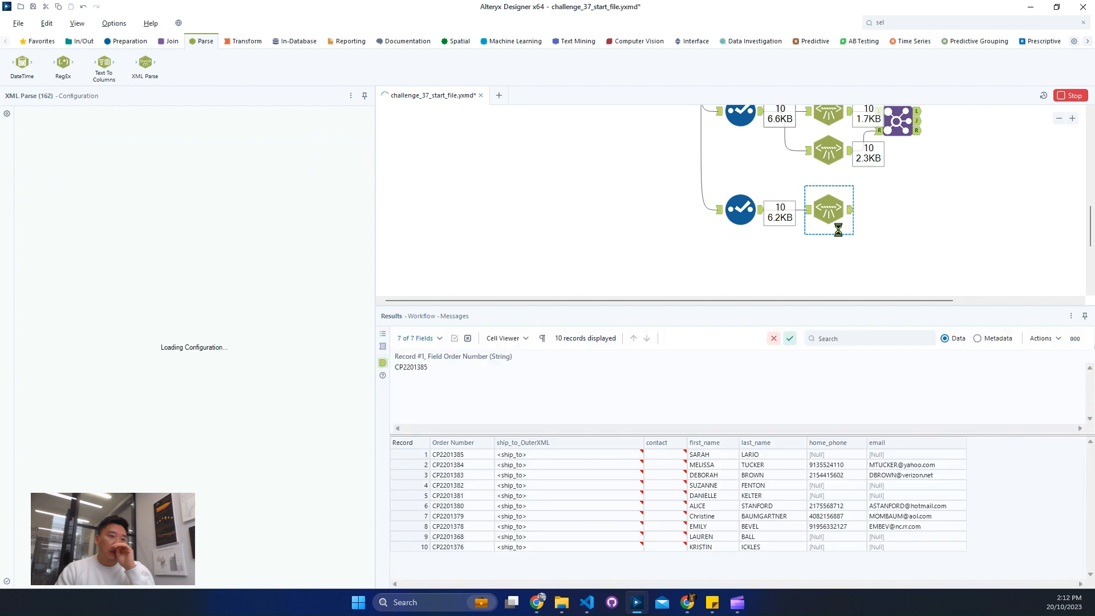
drag(702, 455, 872, 533)
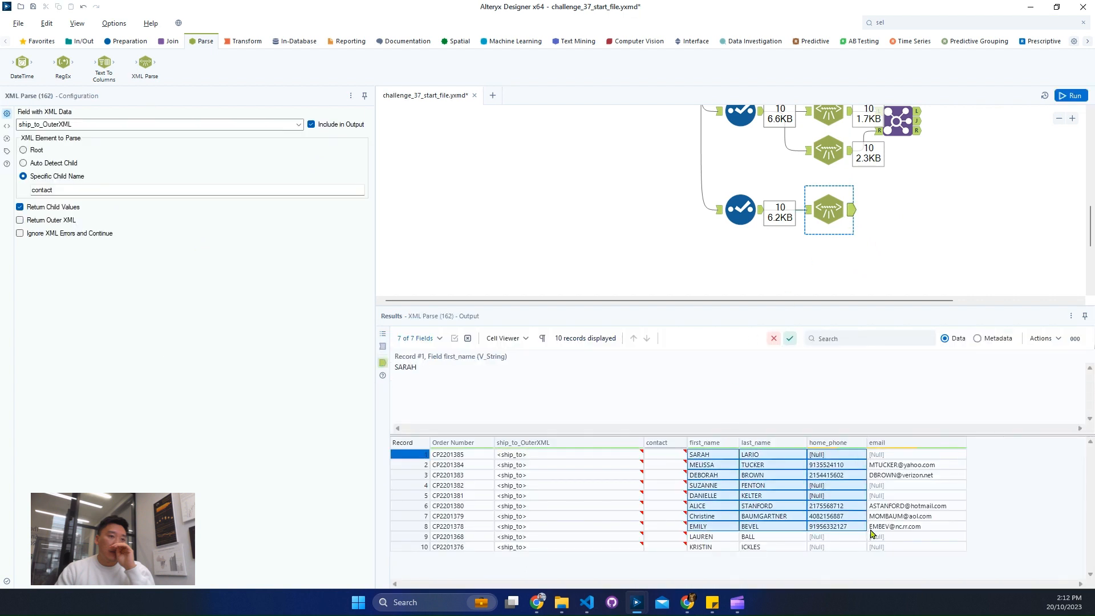
click(591, 465)
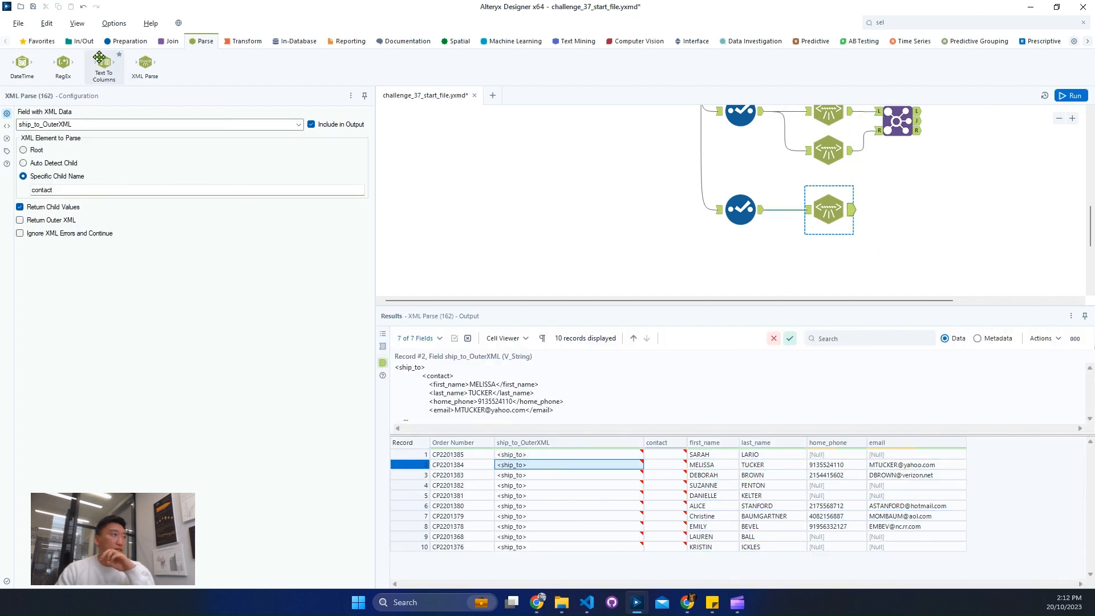
- Chain a second XML Parse tool after the shipping contact one, parsing ship_to_OuterXML by specific child name
drag(144, 62, 925, 211)
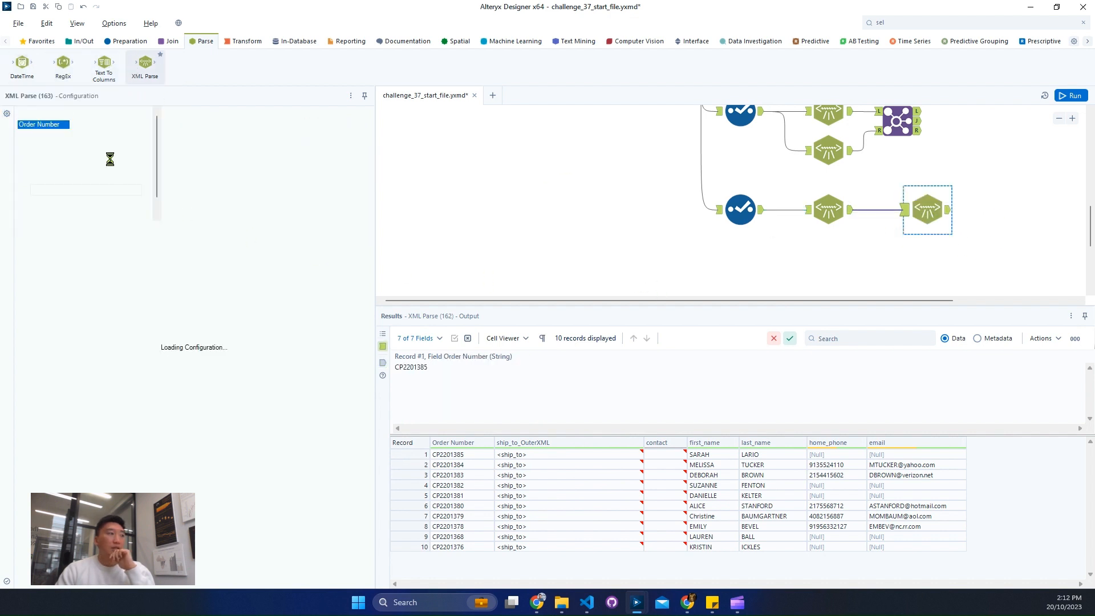
click(142, 125)
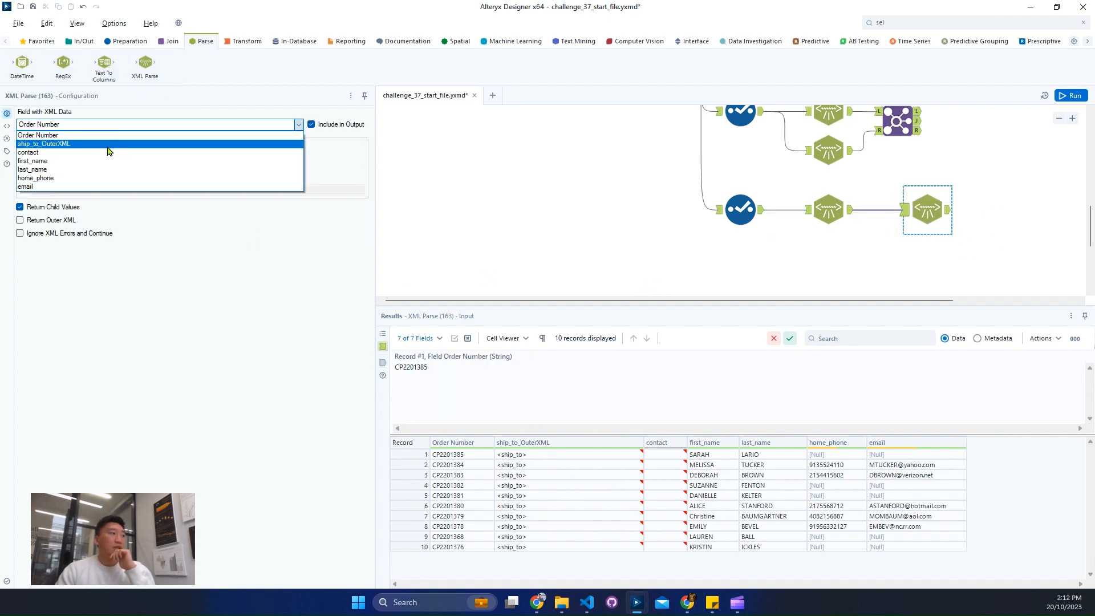
click(67, 144)
click(44, 178)
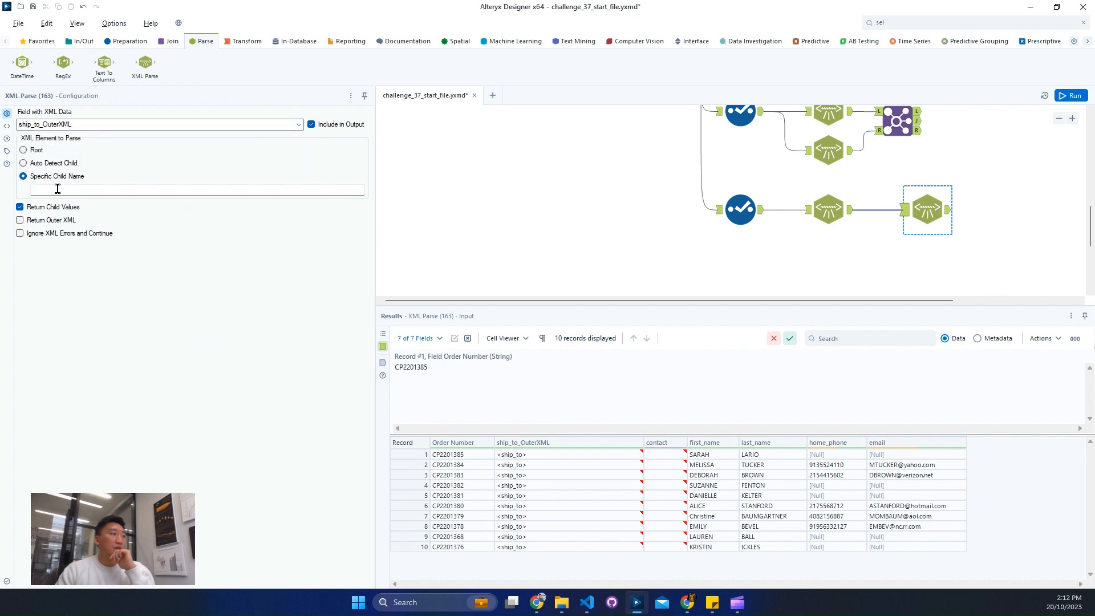
click(61, 191)
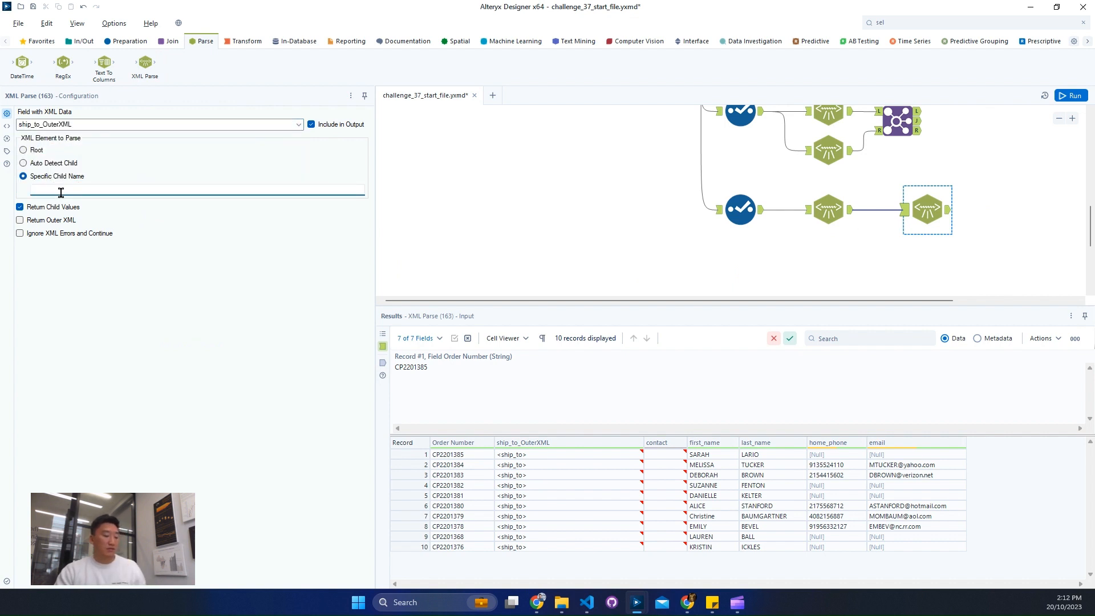
- Copy the tag name address from the ship_to block in VS Code and set it as the second shipping XML Parse tool's child name
key(alt+Tab)
double_click(233, 205)
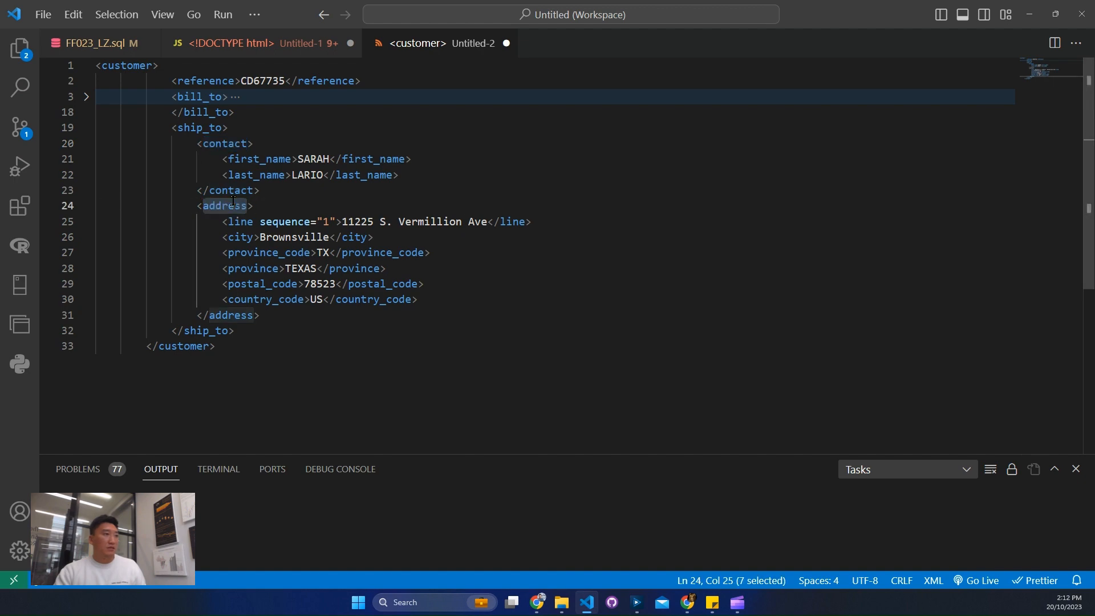
right_click(234, 204)
click(293, 288)
key(alt+Tab)
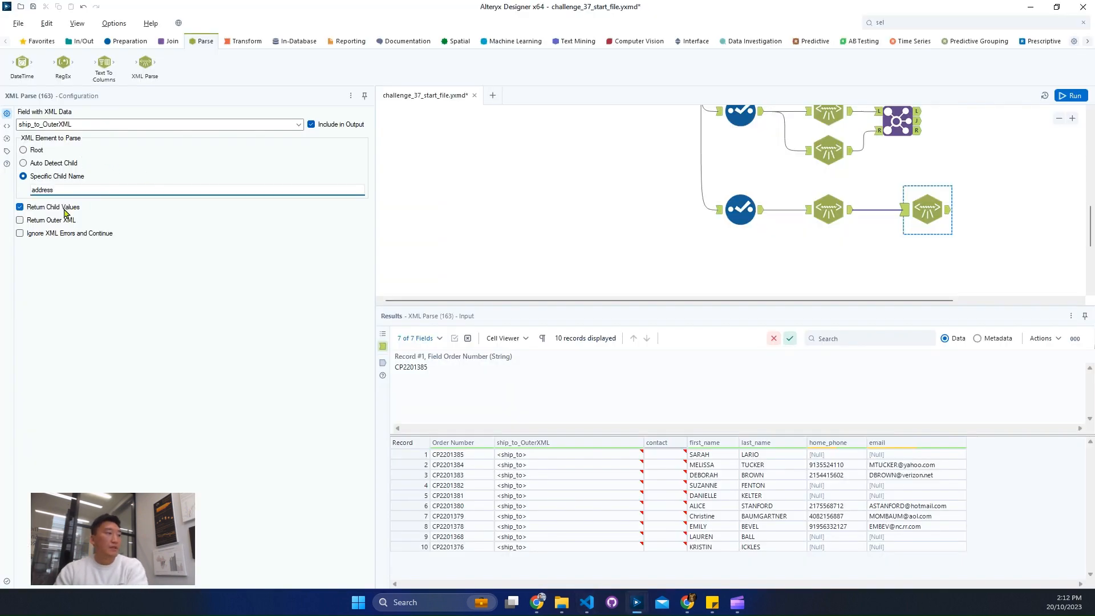
click(335, 125)
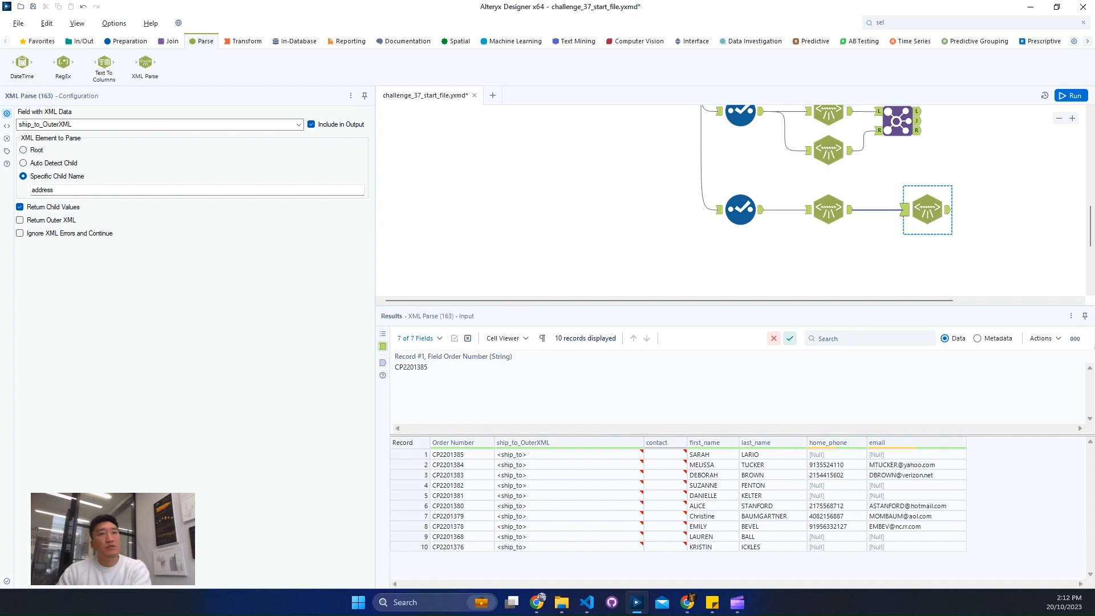
- Rerun the workflow and inspect the shipping address fields output by the second shipping XML Parse tool
click(1071, 97)
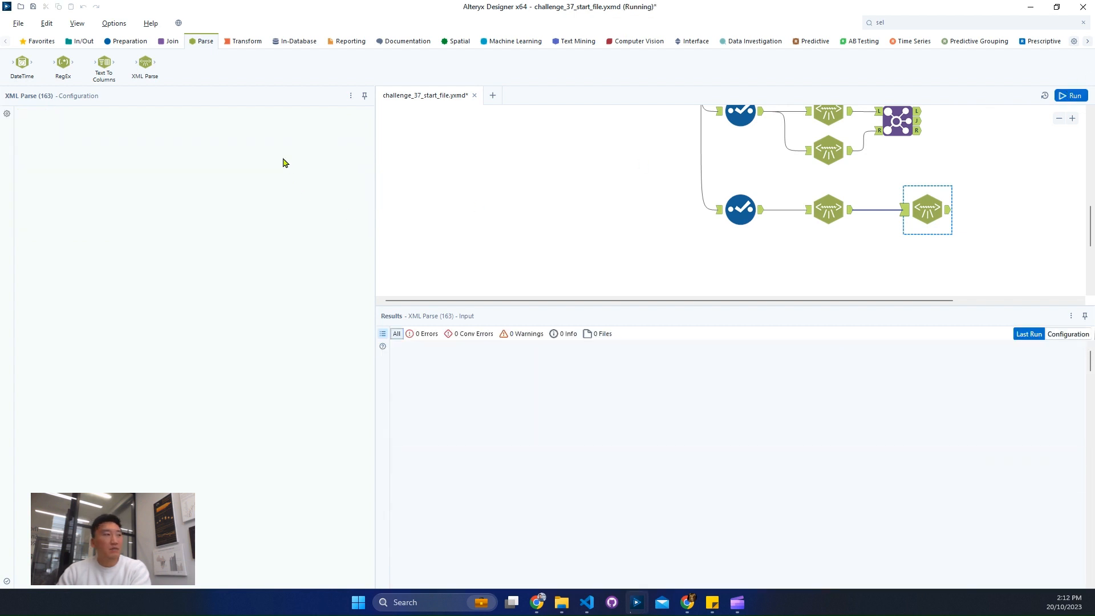
click(950, 209)
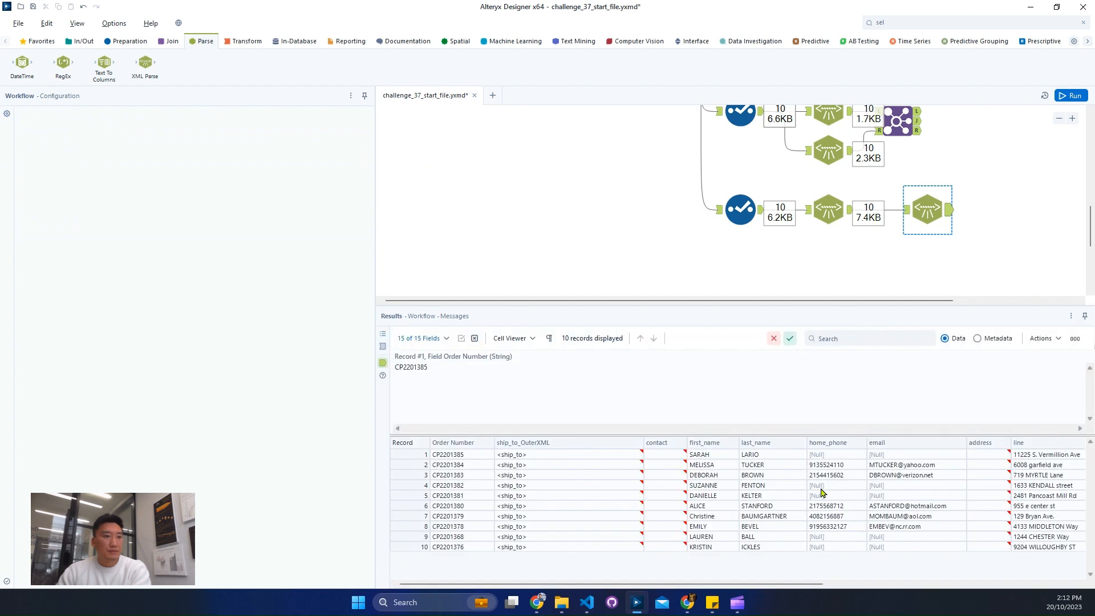
drag(536, 465, 599, 565)
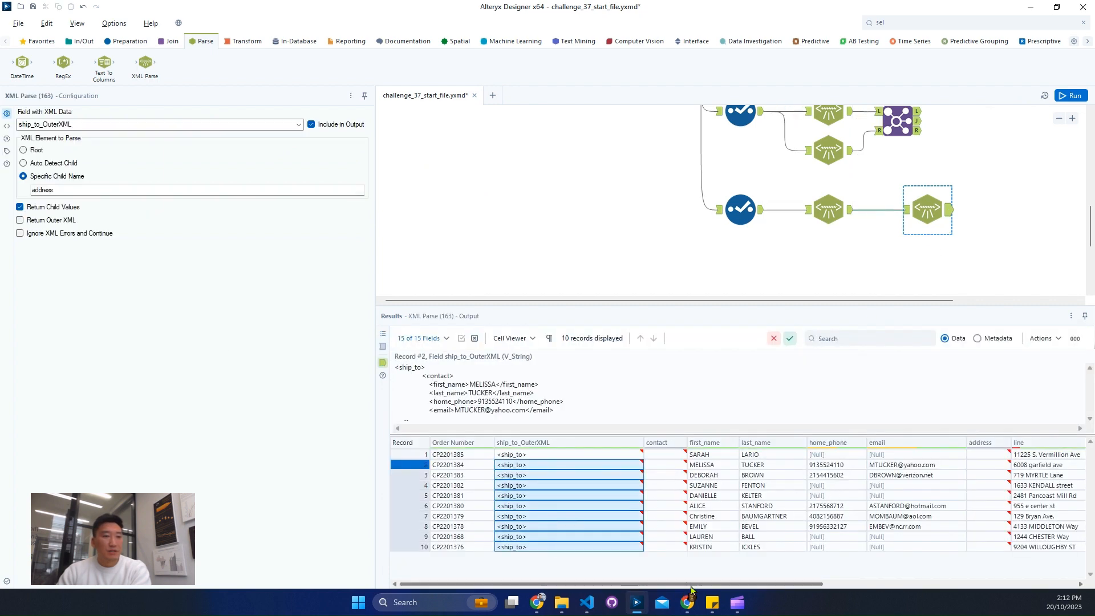
drag(691, 585, 588, 581)
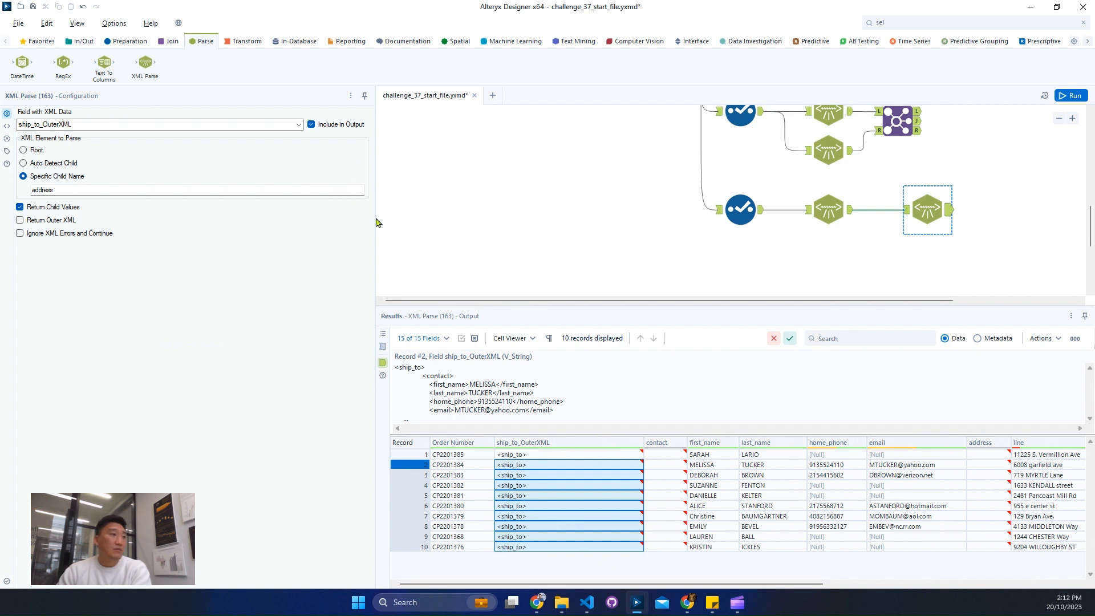
drag(376, 217, 291, 245)
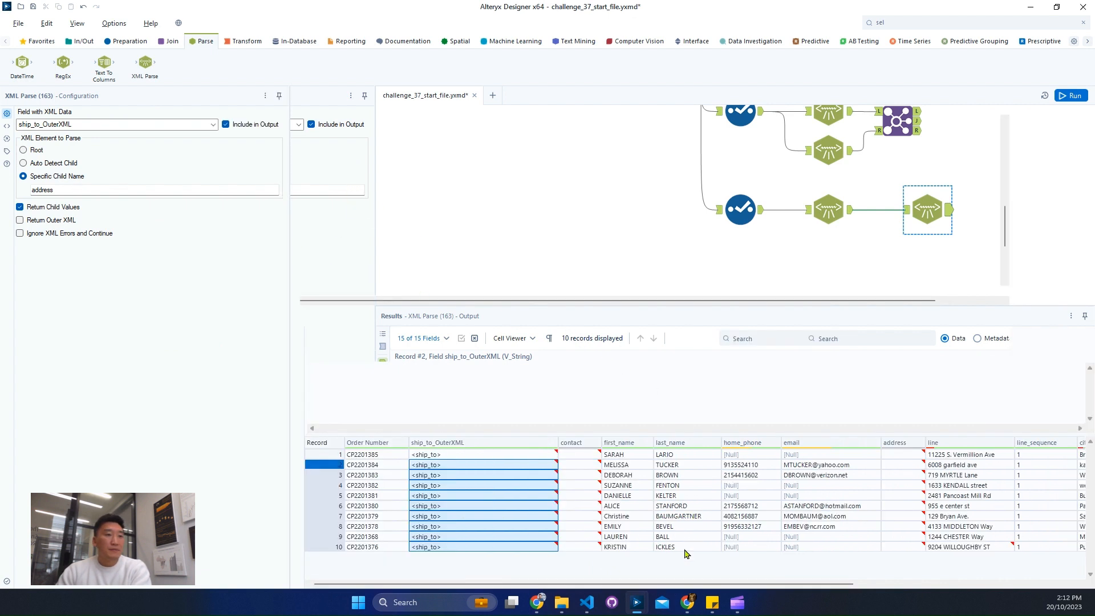
drag(691, 584, 913, 585)
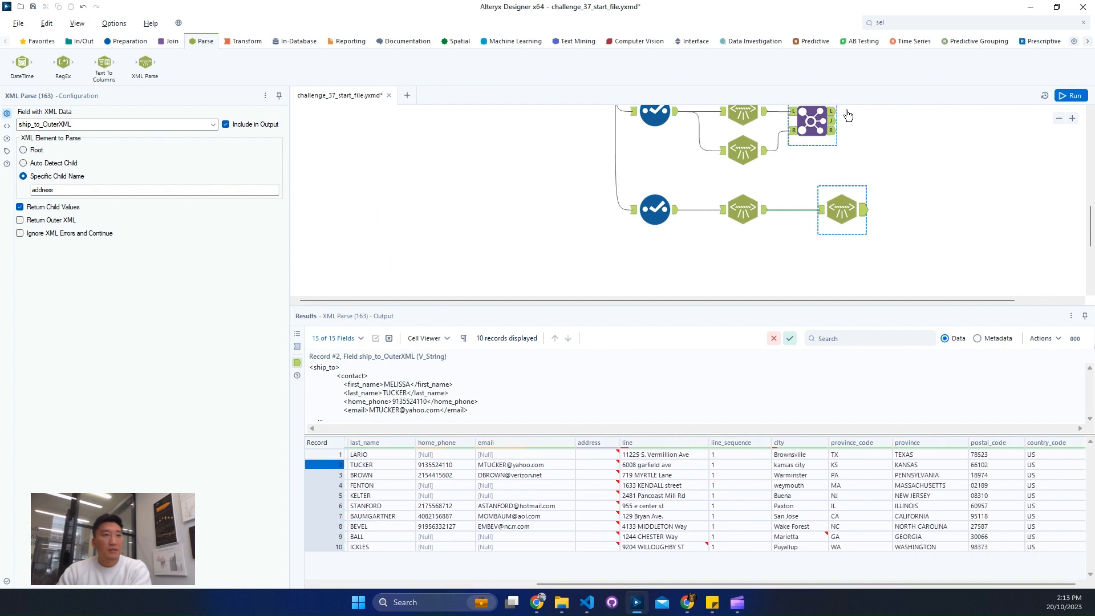
- Add a Select tool after the second shipping XML Parse and exclude ship_to_OuterXML, contact, address and line_sequence
click(951, 26)
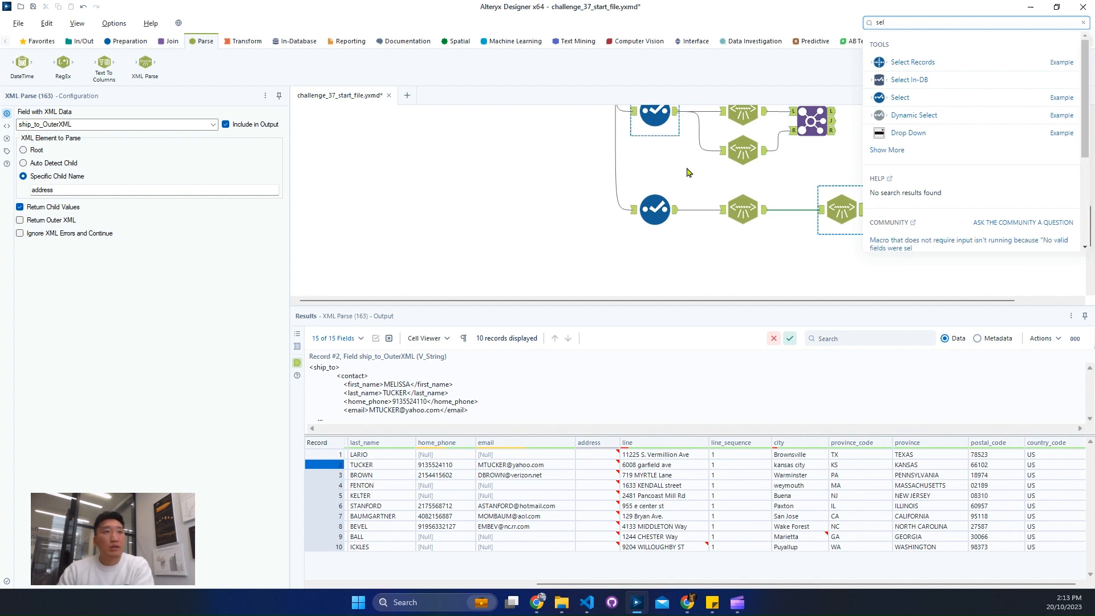
drag(923, 100, 941, 214)
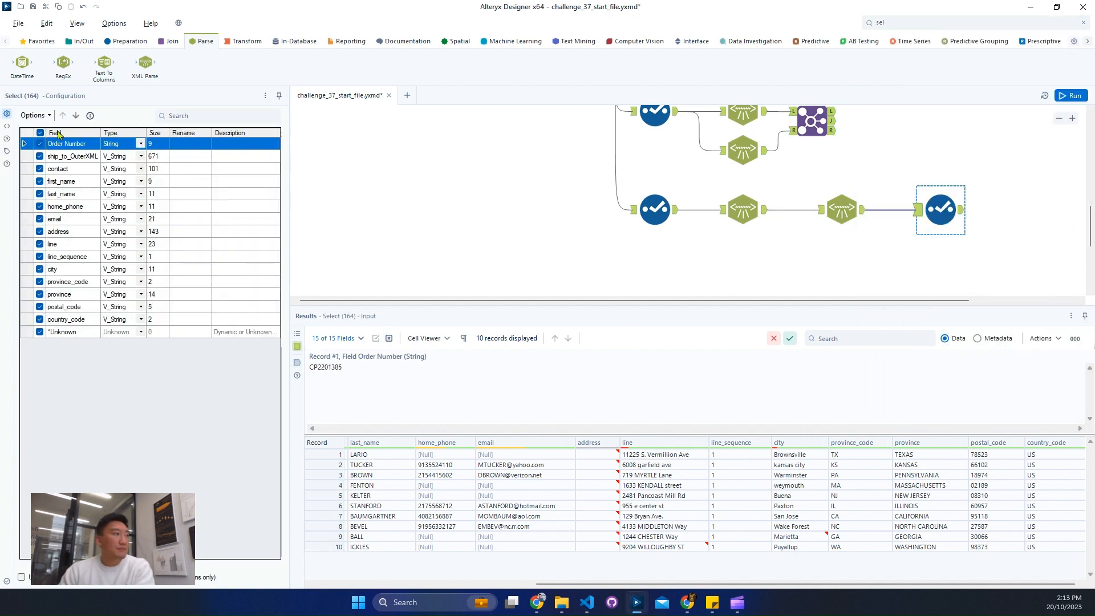
click(40, 156)
drag(628, 581, 392, 573)
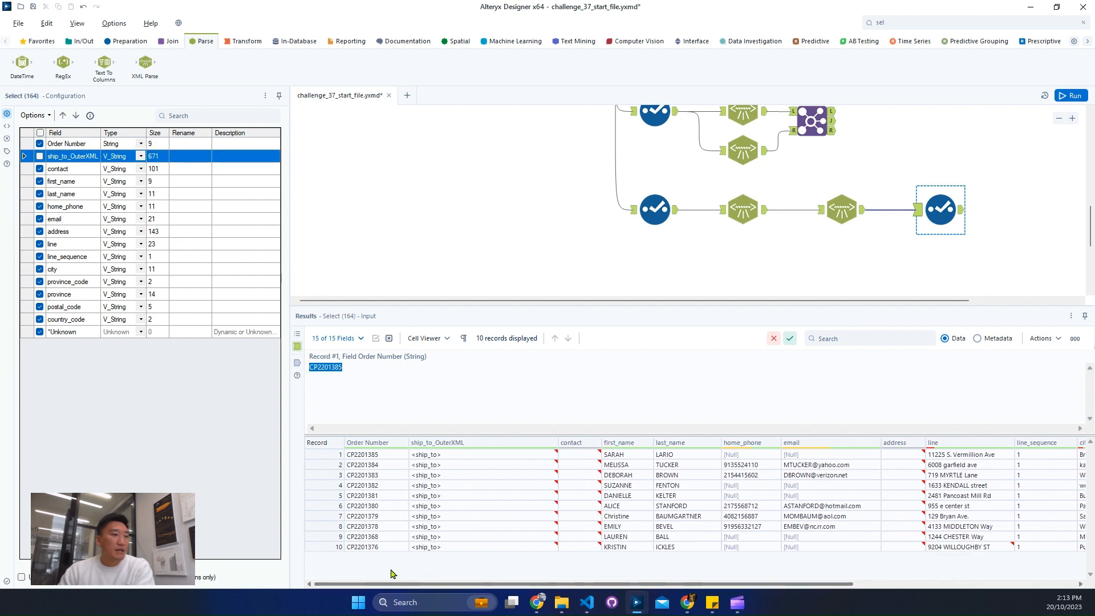
click(40, 169)
click(40, 231)
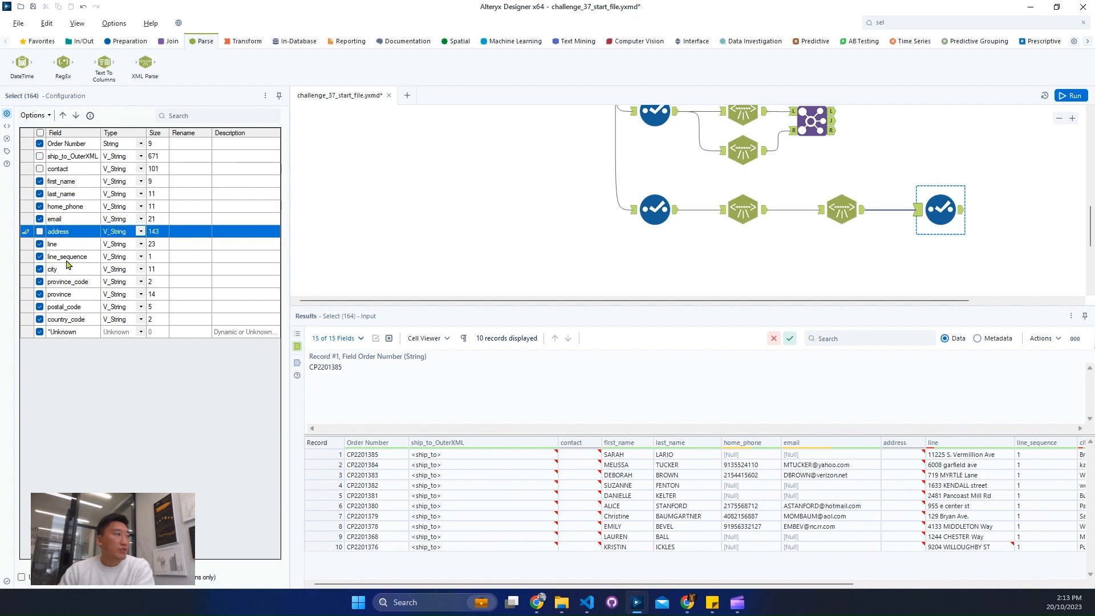
click(40, 257)
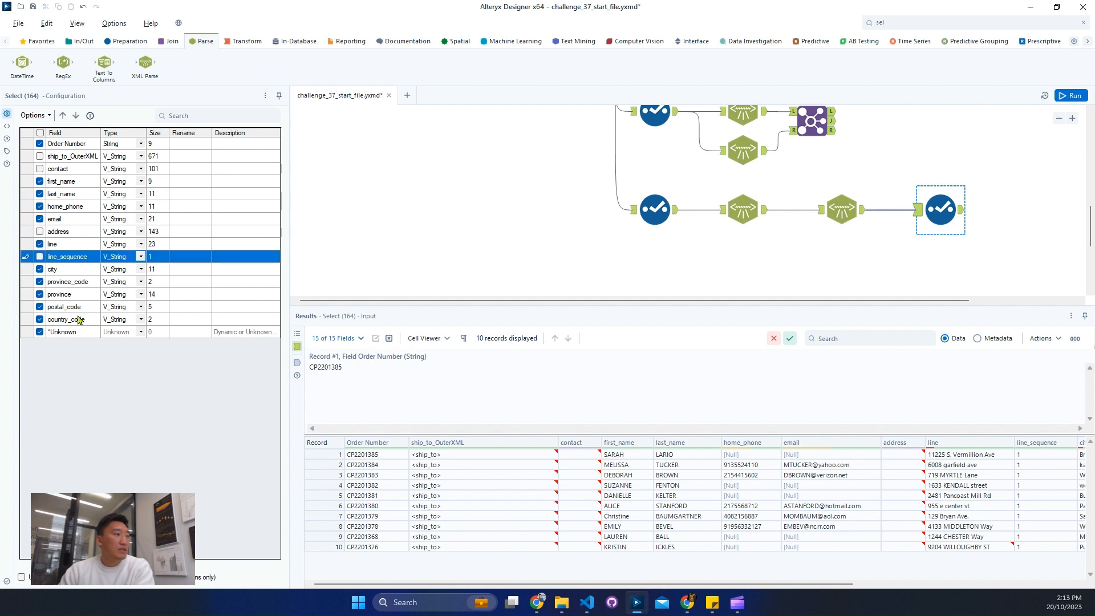
- Check how the shipping columns are named in the challenge's expected output
drag(79, 183, 73, 218)
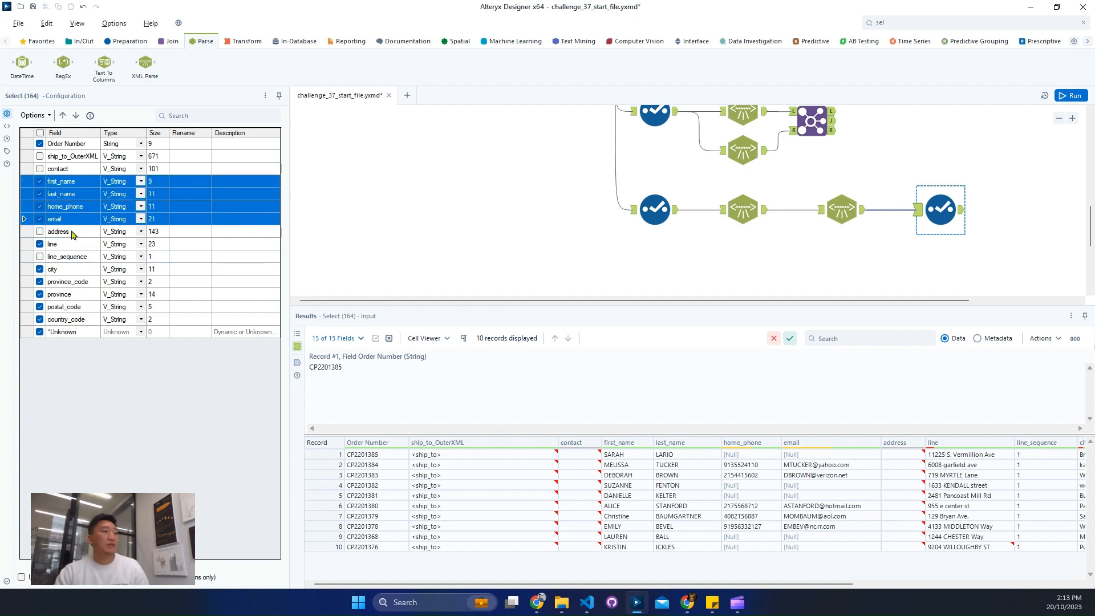
scroll(825, 217, up, 3)
click(799, 205)
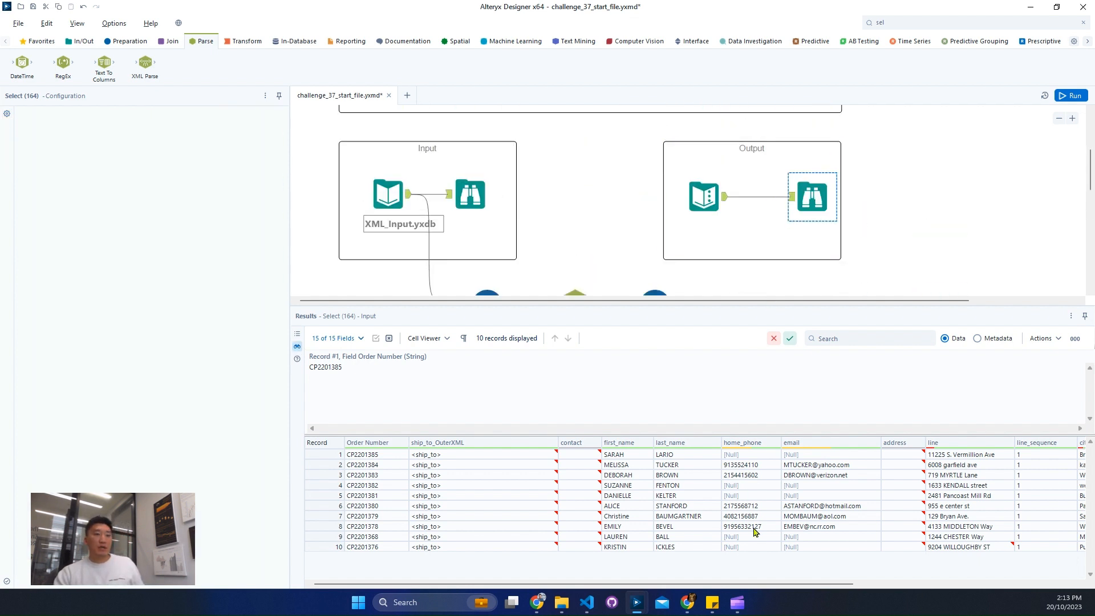
double_click(912, 585)
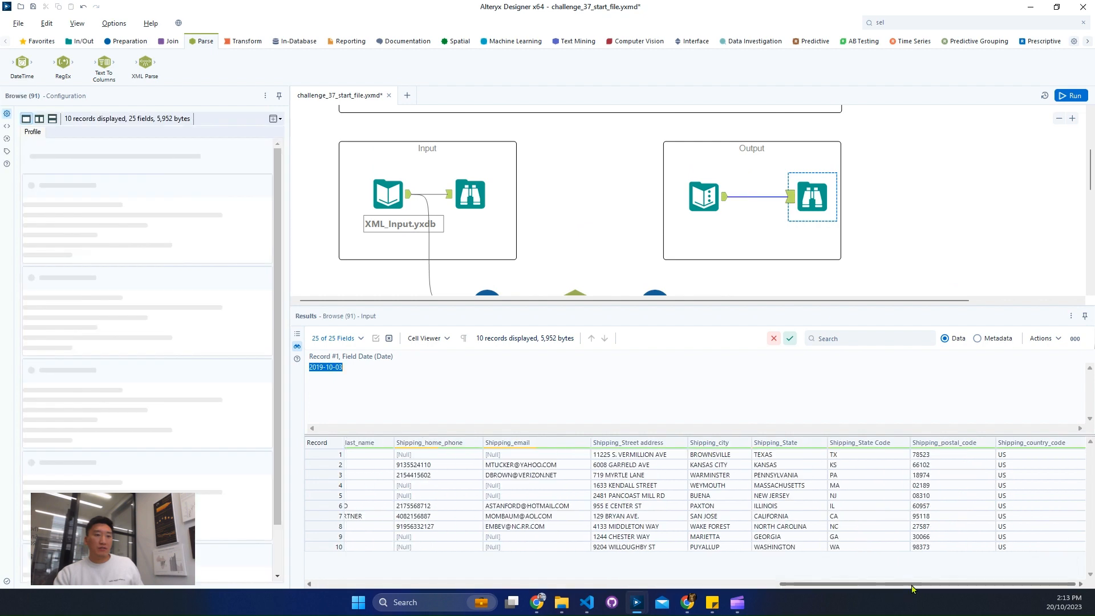
click(854, 476)
scroll(819, 248, down, 5)
- In the shipping Select tool, add the prefix Shipping_ to all kept contact and address fields, leaving Order Number out
click(940, 210)
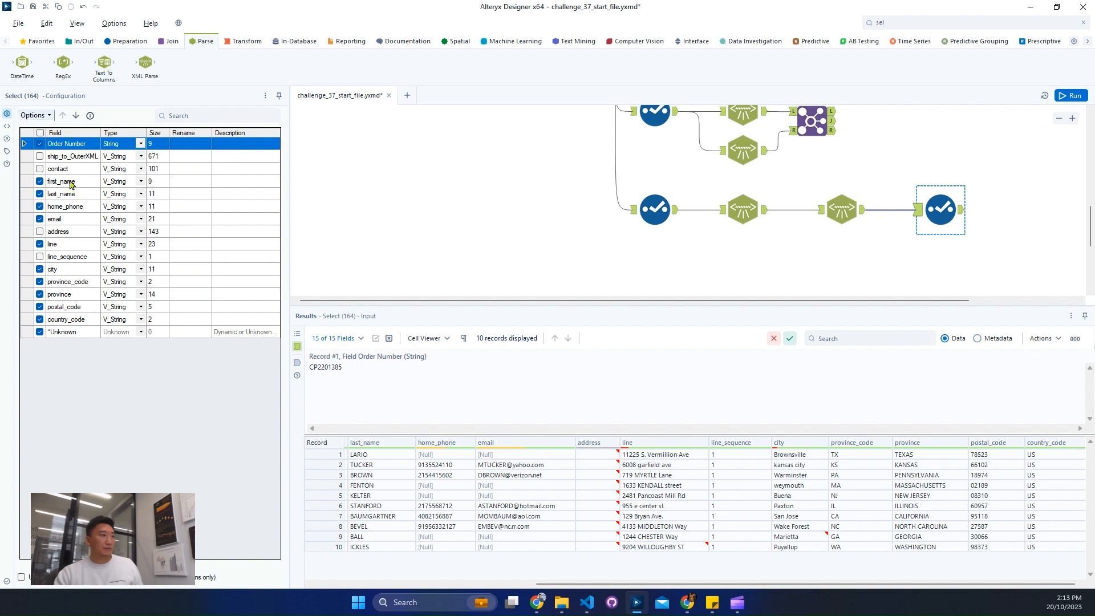
drag(71, 184, 61, 223)
ctrl+click(74, 252)
drag(68, 271, 71, 322)
click(38, 116)
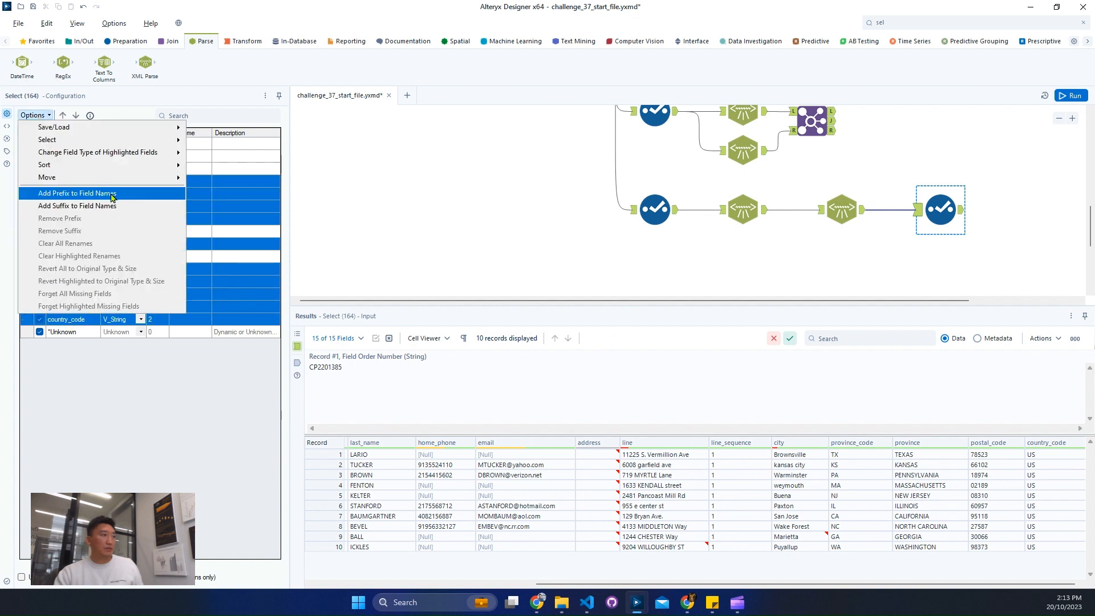
click(112, 196)
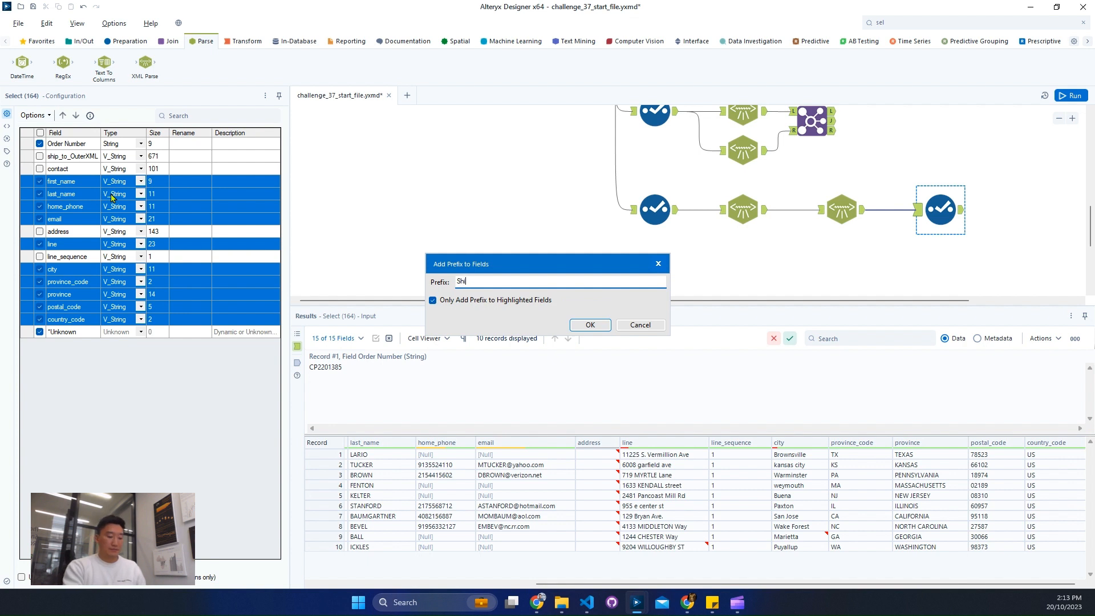
text(Shipping_)
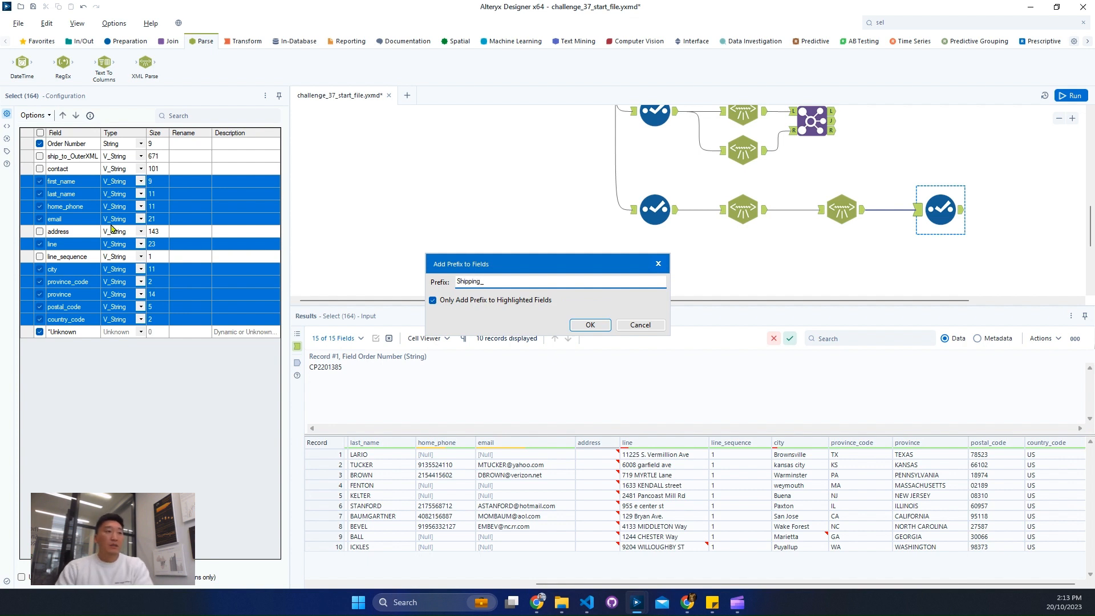
click(589, 325)
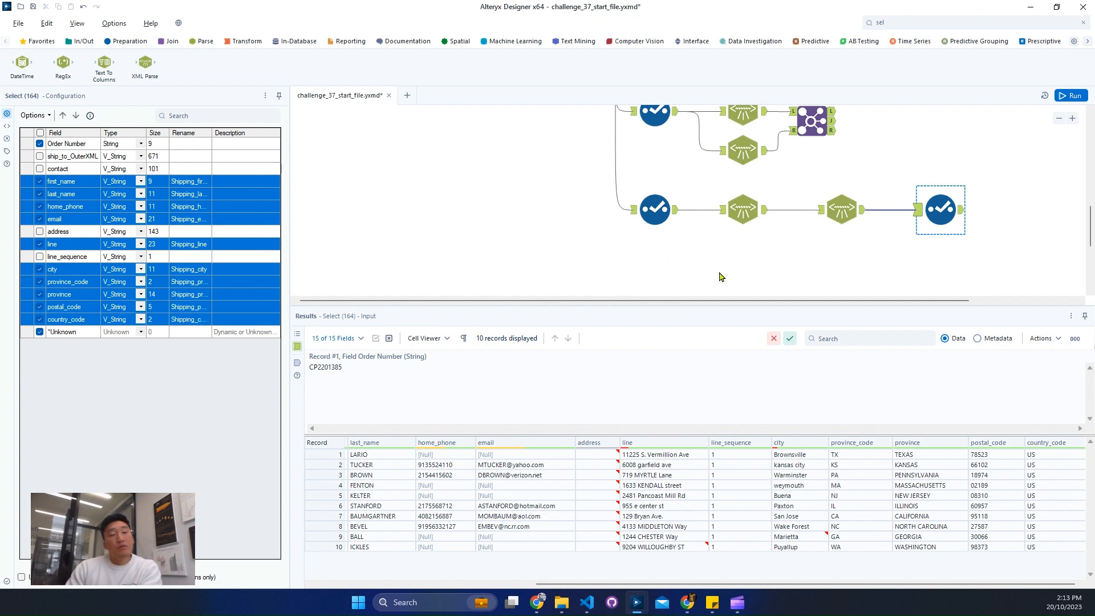
- Rerun the workflow and inspect the renamed fields in the shipping Select tool's output
click(1075, 96)
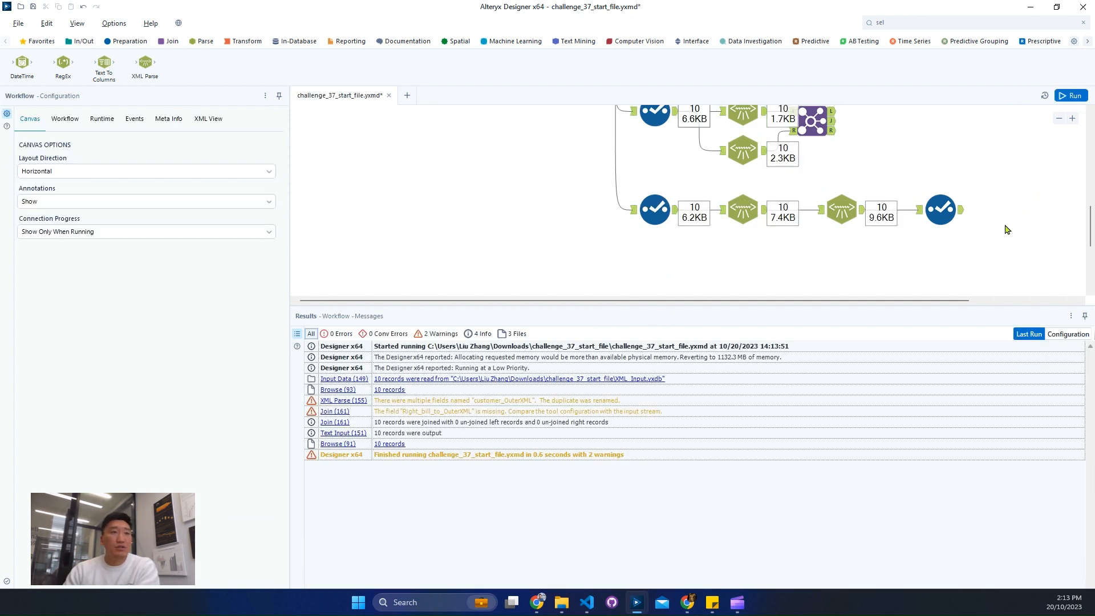
scroll(992, 251, up, 1)
drag(897, 303, 1017, 319)
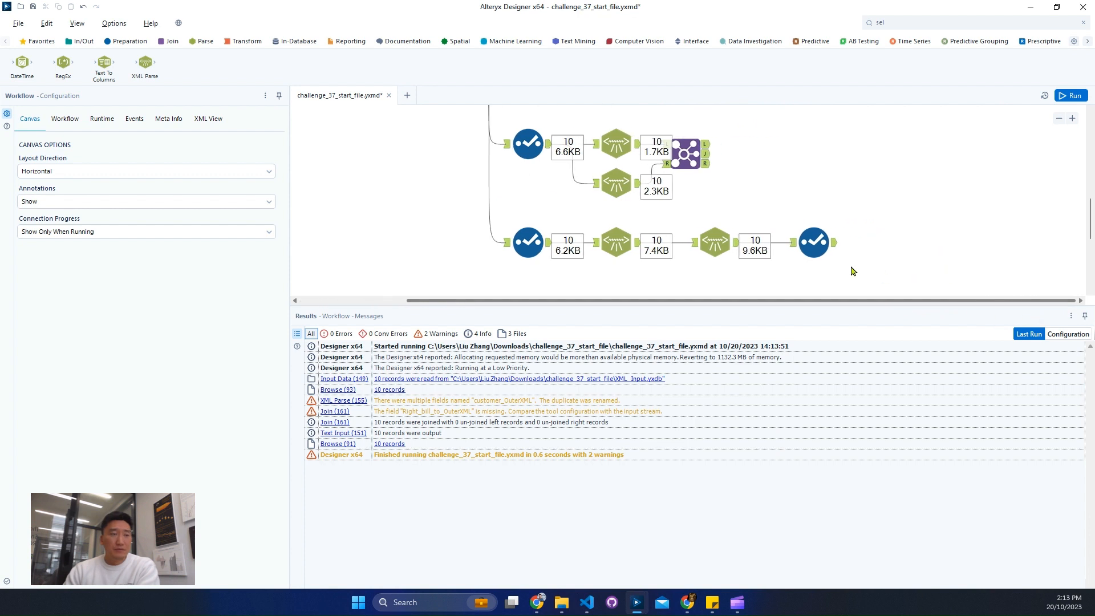
click(833, 252)
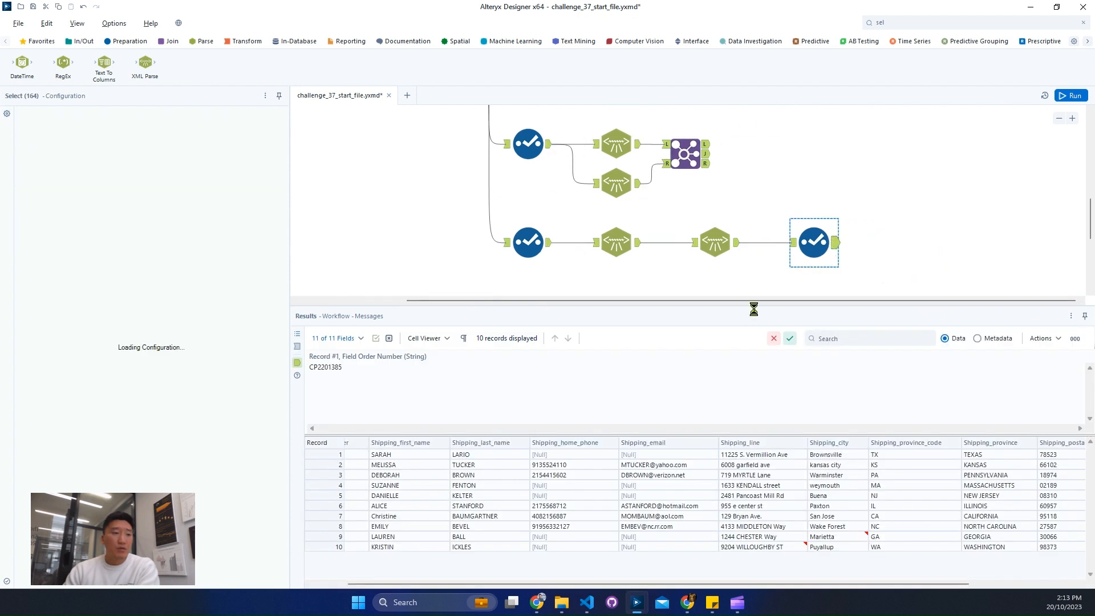
drag(682, 588, 526, 580)
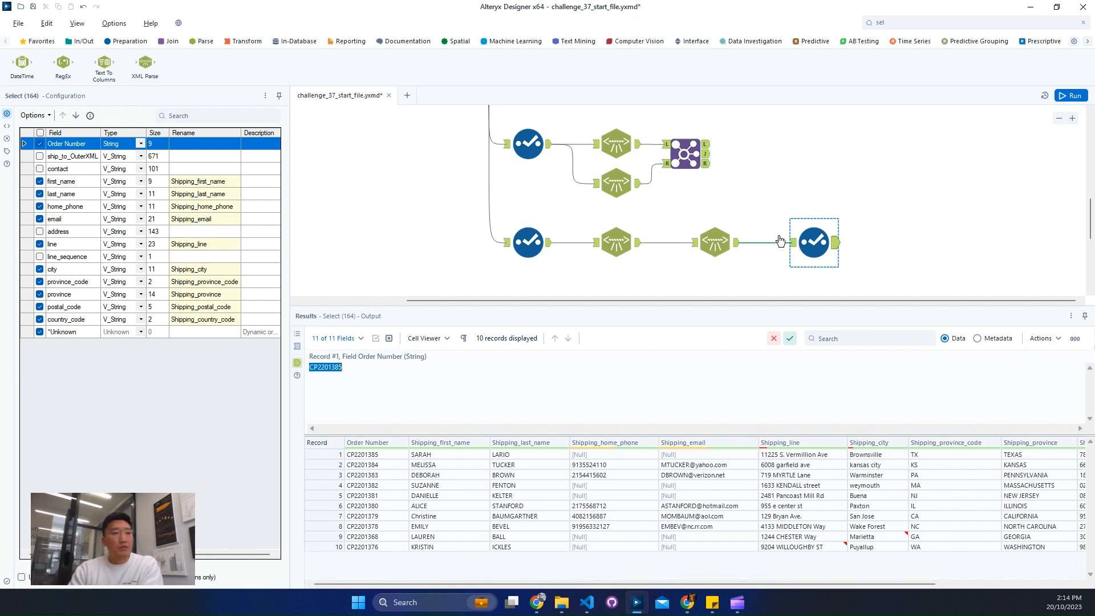
- Place a Join Multiple tool on the canvas beyond the ends of the order, billing and shipping branches
scroll(717, 243, up, 3)
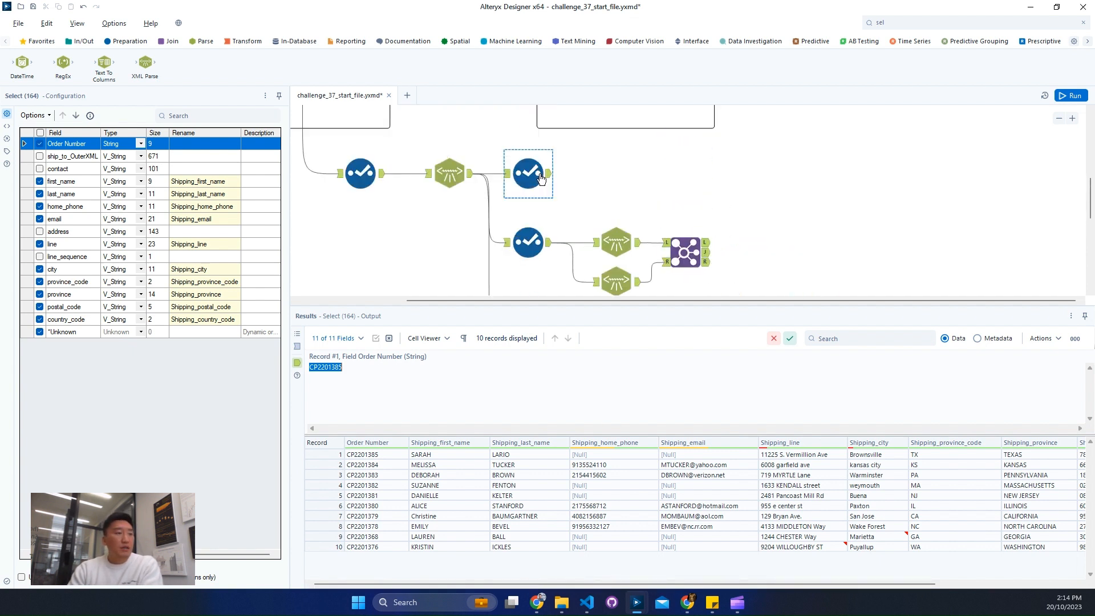
click(171, 41)
drag(198, 85, 928, 227)
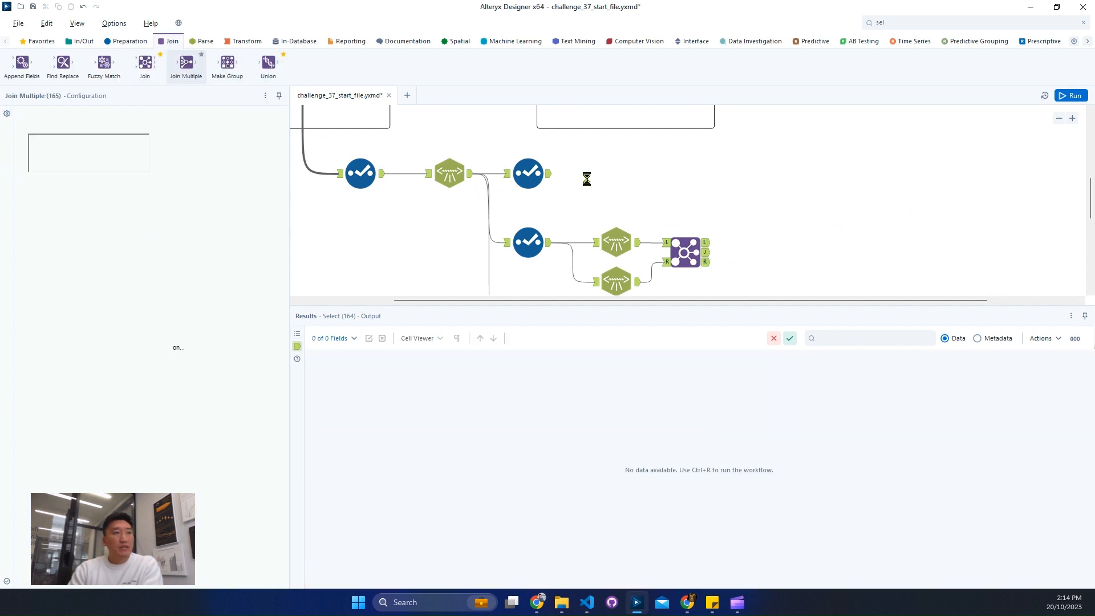
- Review the order, source and billing columns in the challenge's expected output
scroll(682, 196, up, 3)
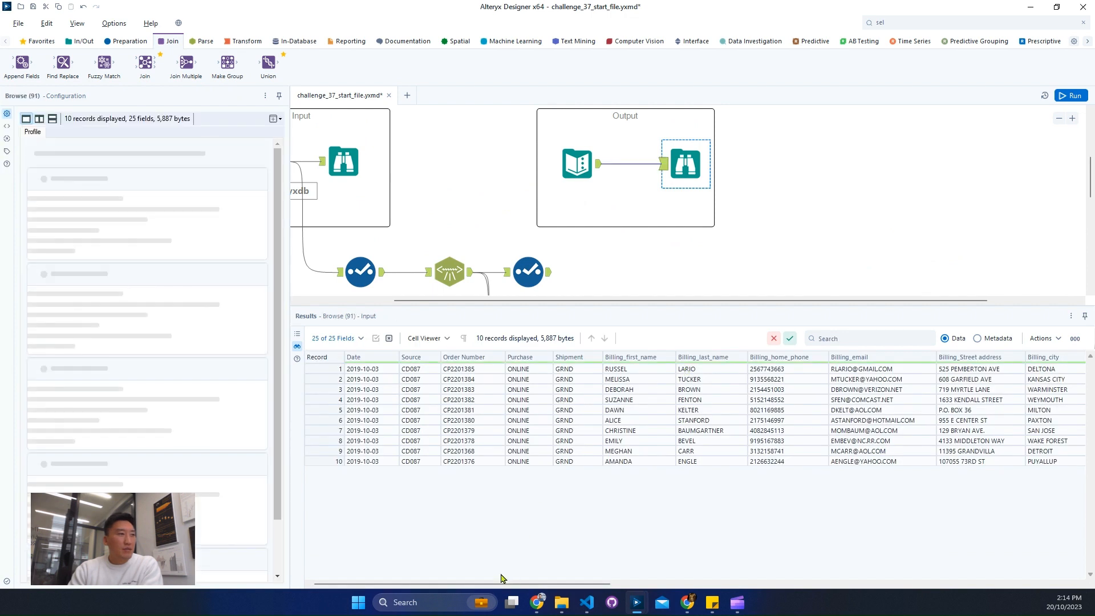
drag(421, 380, 420, 443)
drag(472, 380, 493, 454)
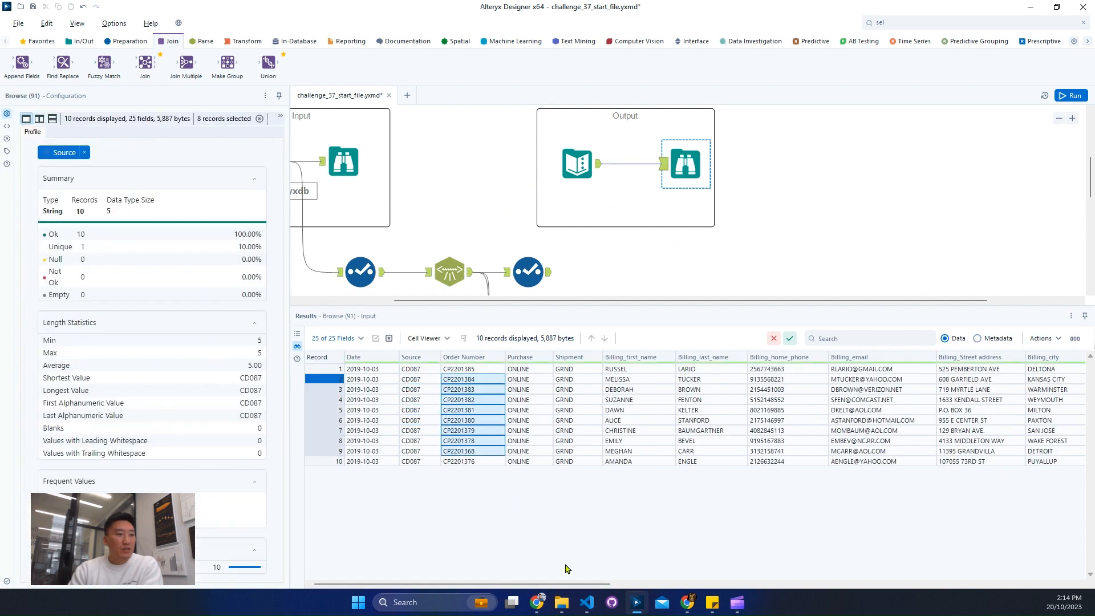
mouse_move(566, 585)
mouse_down()
mouse_move(625, 585)
mouse_move(563, 582)
mouse_up()
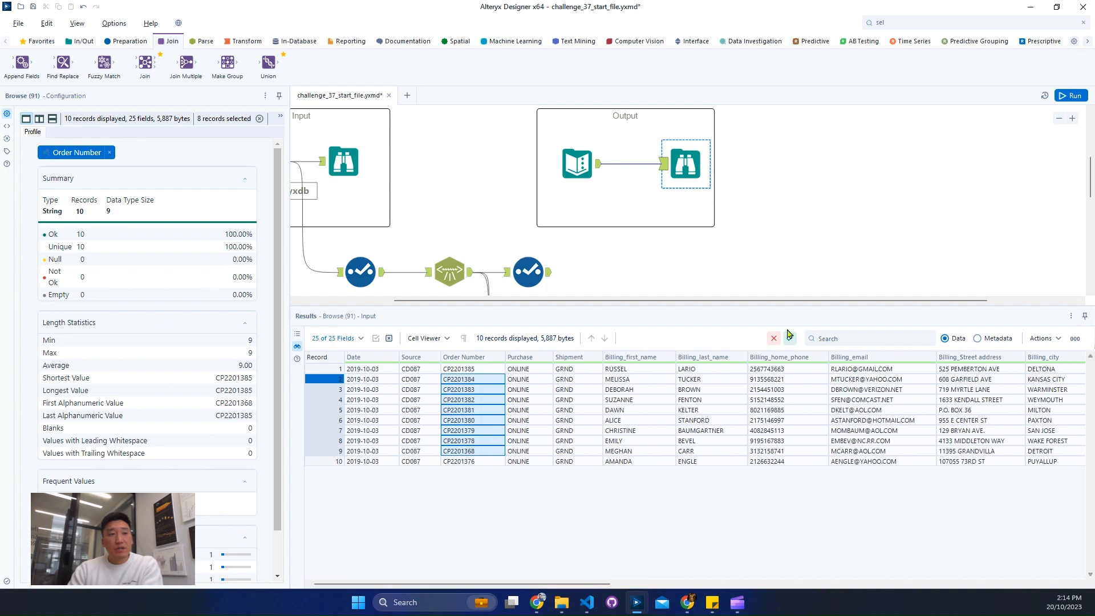
- Connect the order Select, the billing Join's J output and the shipping Select to the Join Multiple tool as inputs #1, #2 and #3
scroll(893, 193, down, 4)
scroll(832, 214, up, 2)
drag(549, 174, 911, 222)
click(707, 264)
drag(718, 252, 912, 223)
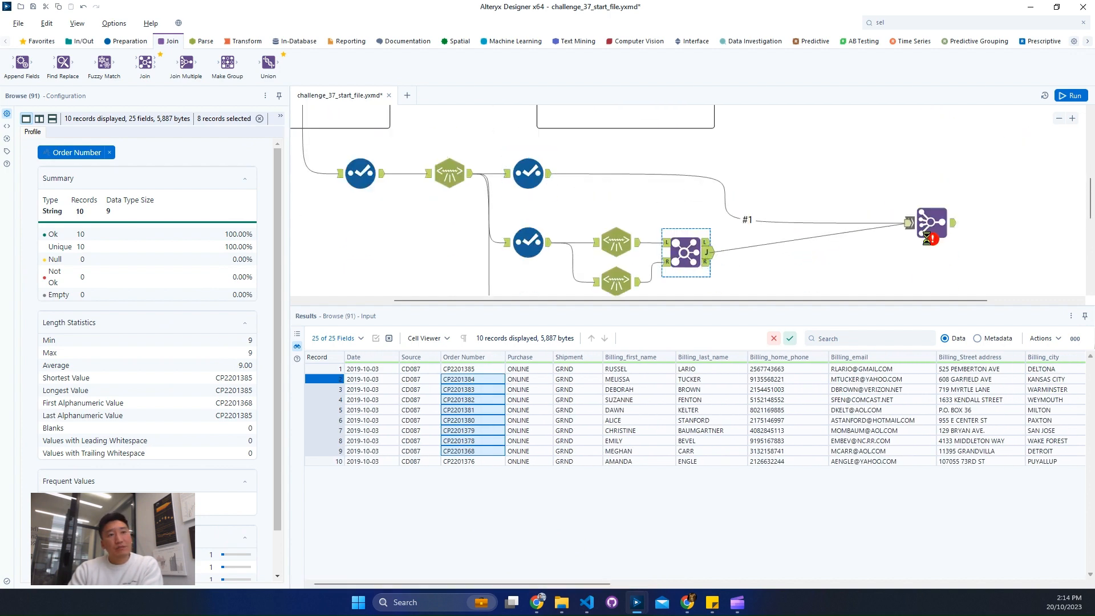
scroll(890, 263, down, 2)
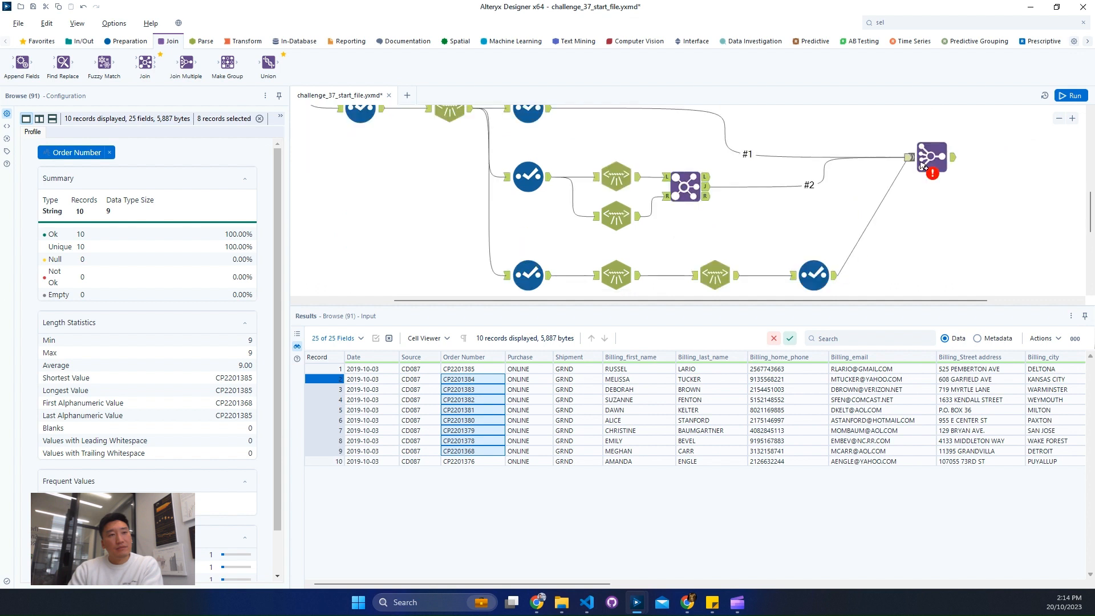
- Join all three inputs by Order Number and exclude the duplicate Order Number fields from Input_#2 and Input_#3
click(932, 157)
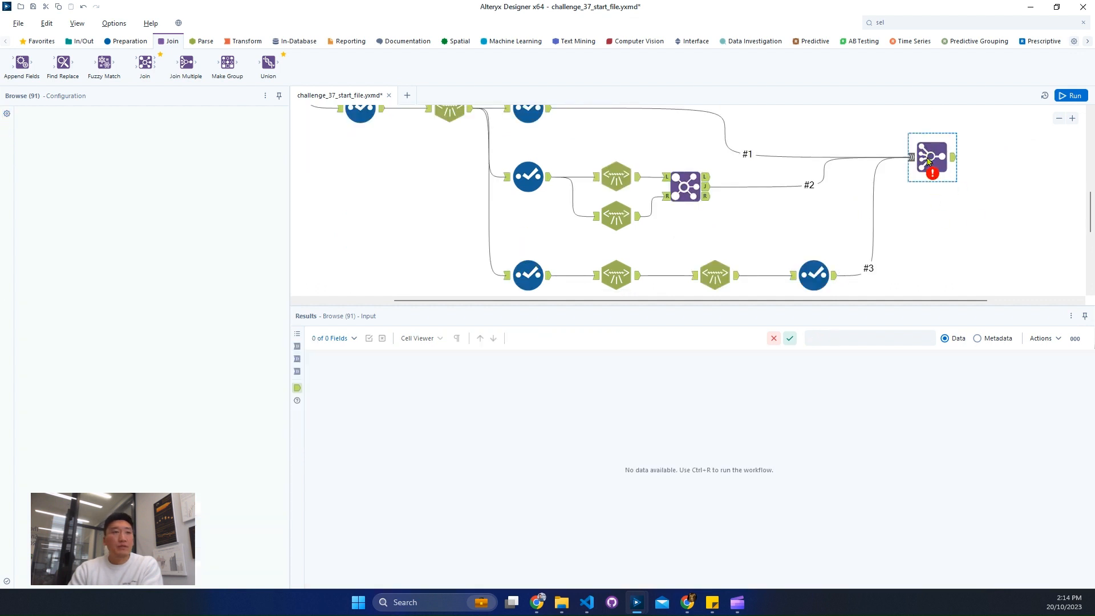
click(88, 153)
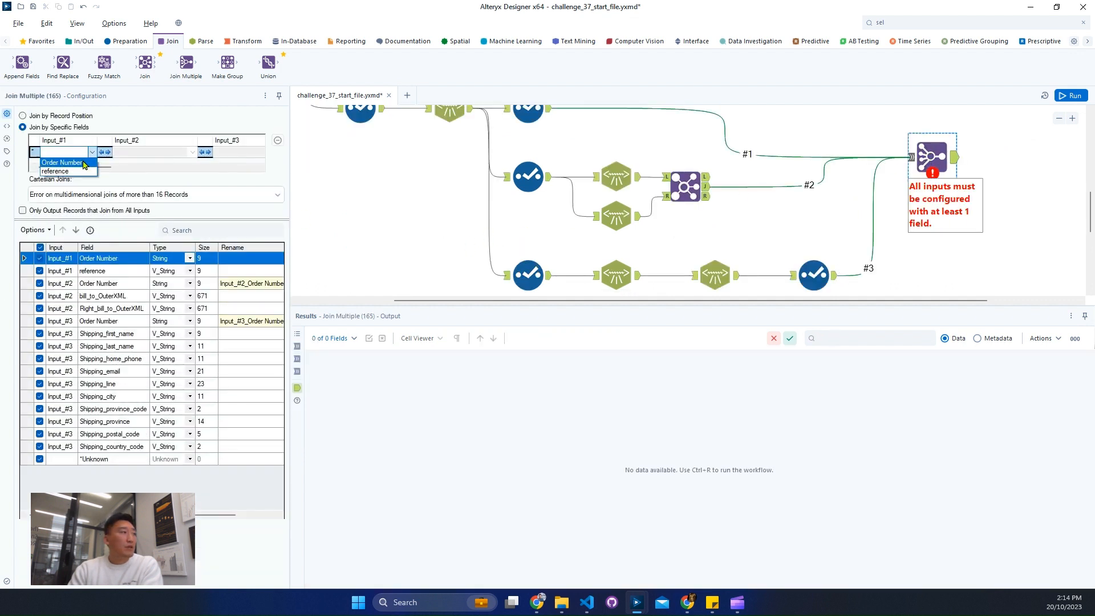
click(84, 164)
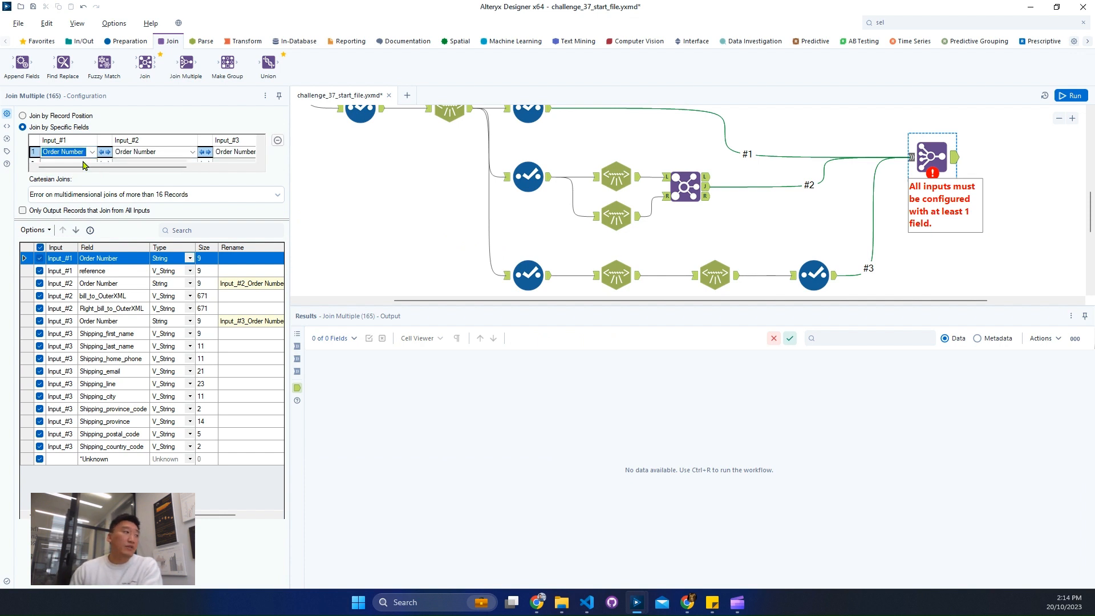
click(40, 283)
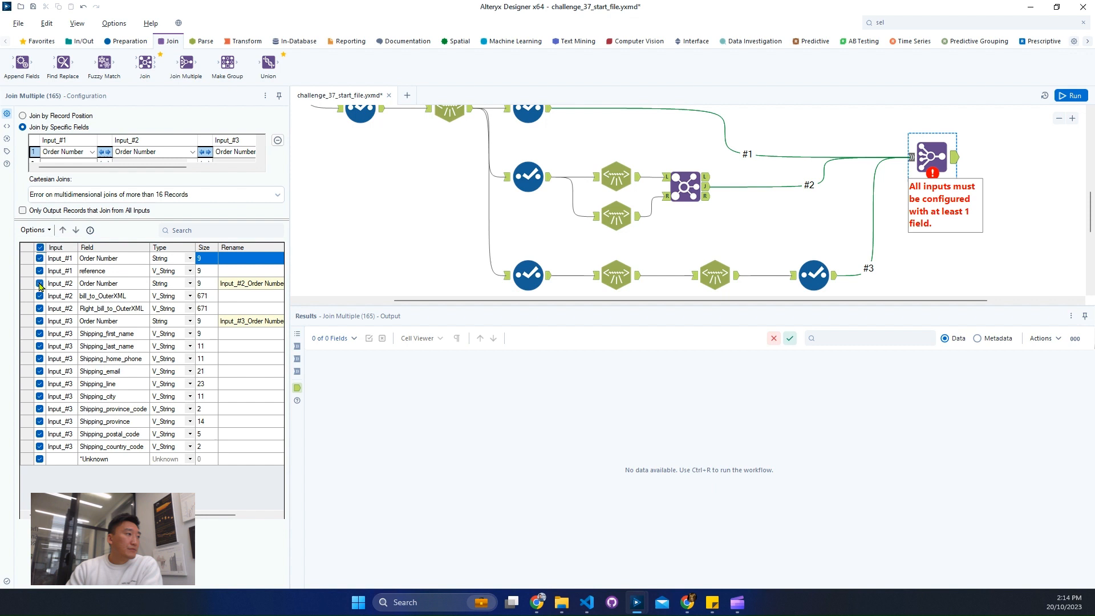
click(40, 322)
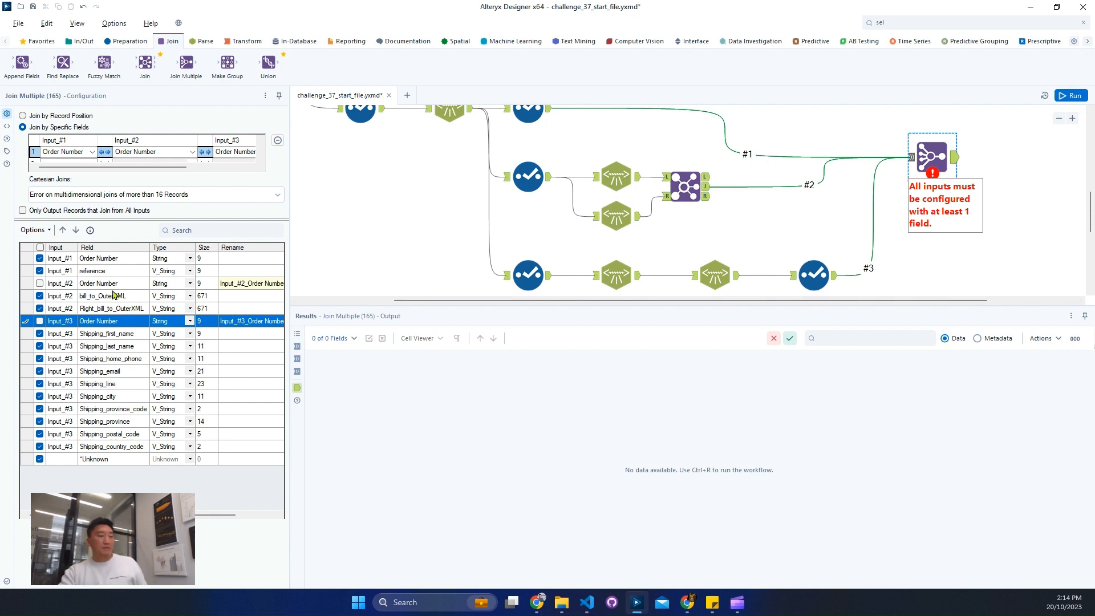
- Run the workflow and open the Join Multiple tool's output data
drag(50, 284, 154, 314)
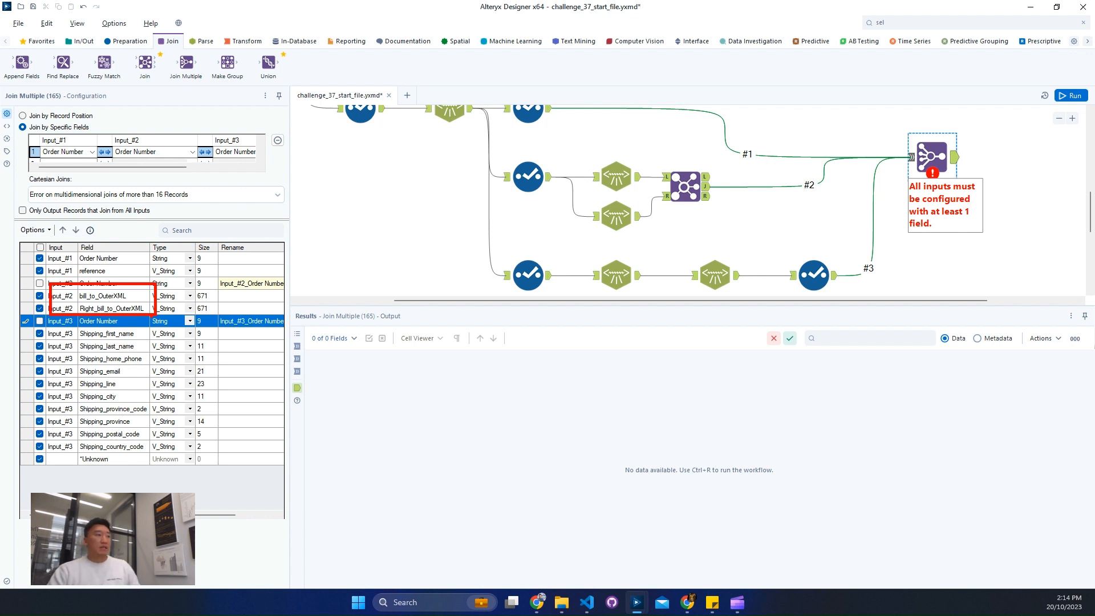
key(Escape)
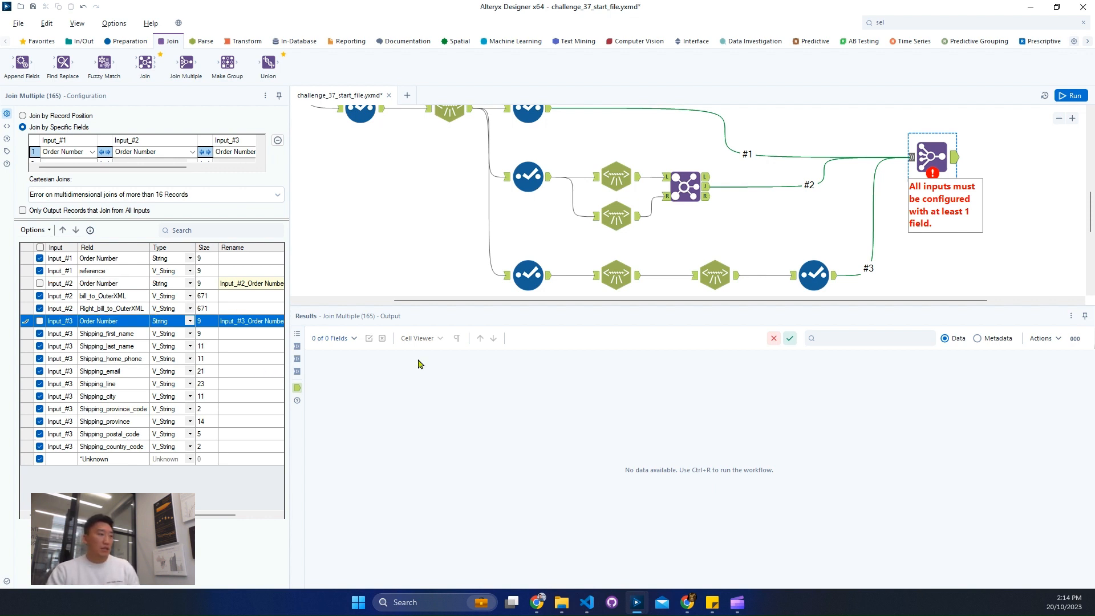
key(ctrl+r)
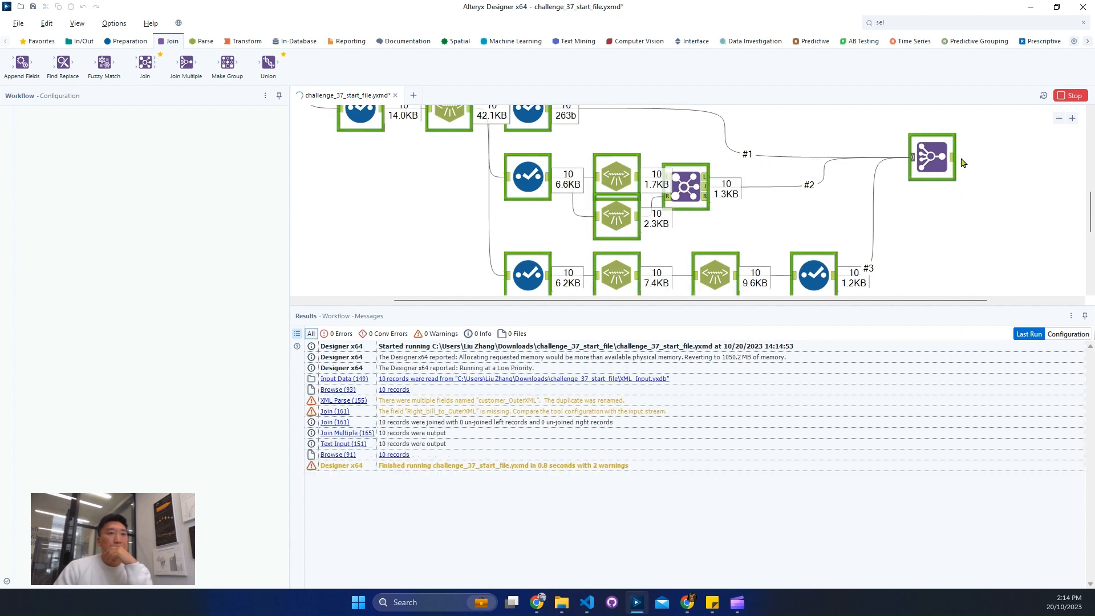
click(953, 162)
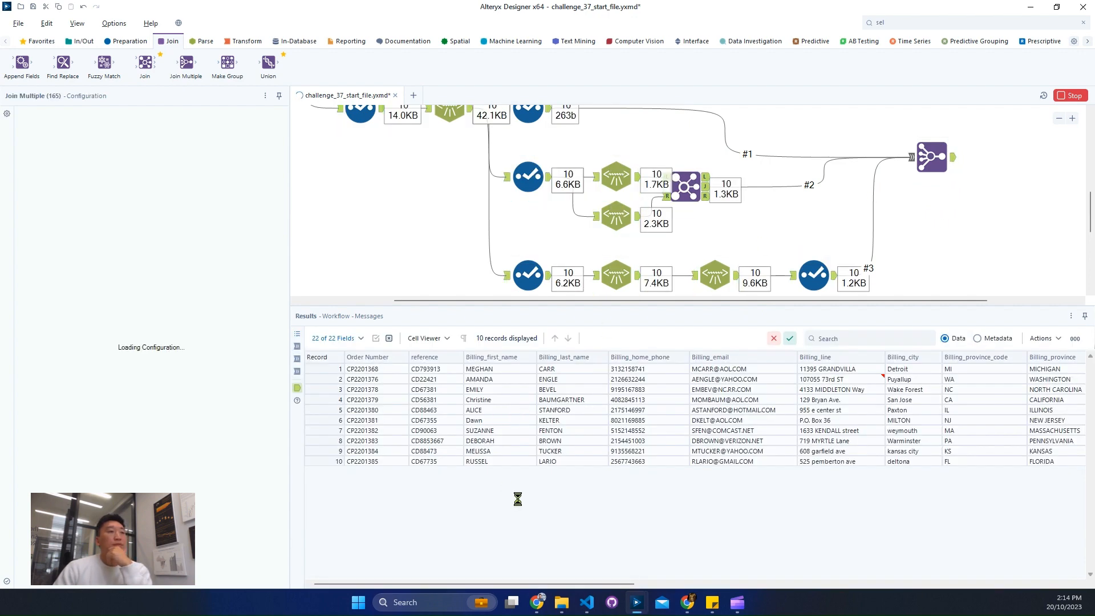
- Compare the Date, Source, Order Number, Purchase and Shipment columns of the expected output with the Join Multiple output
scroll(533, 252, up, 1)
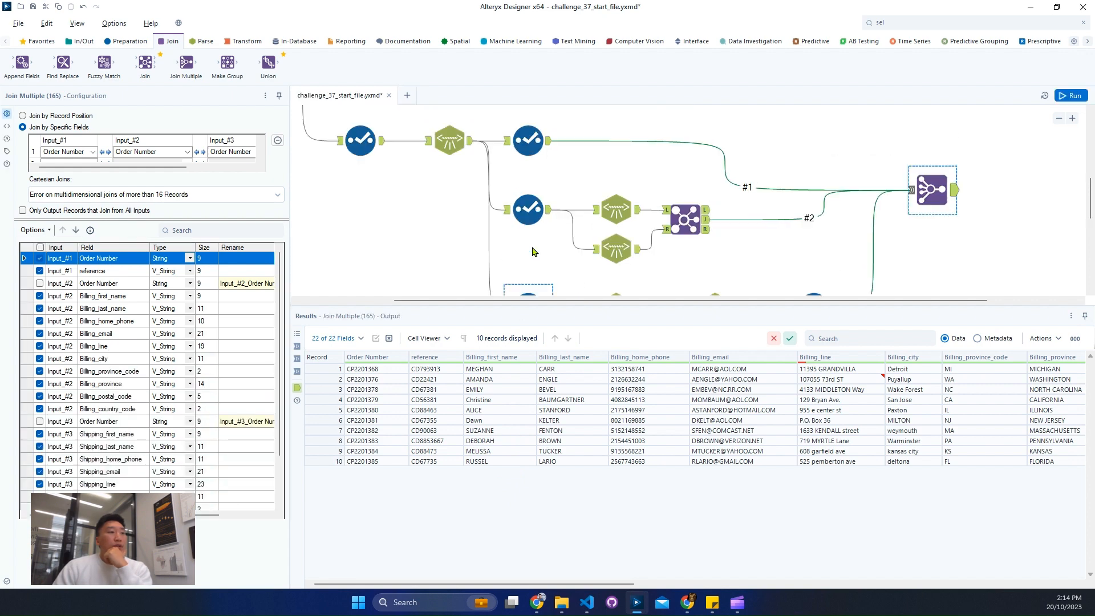
scroll(533, 252, up, 3)
click(678, 136)
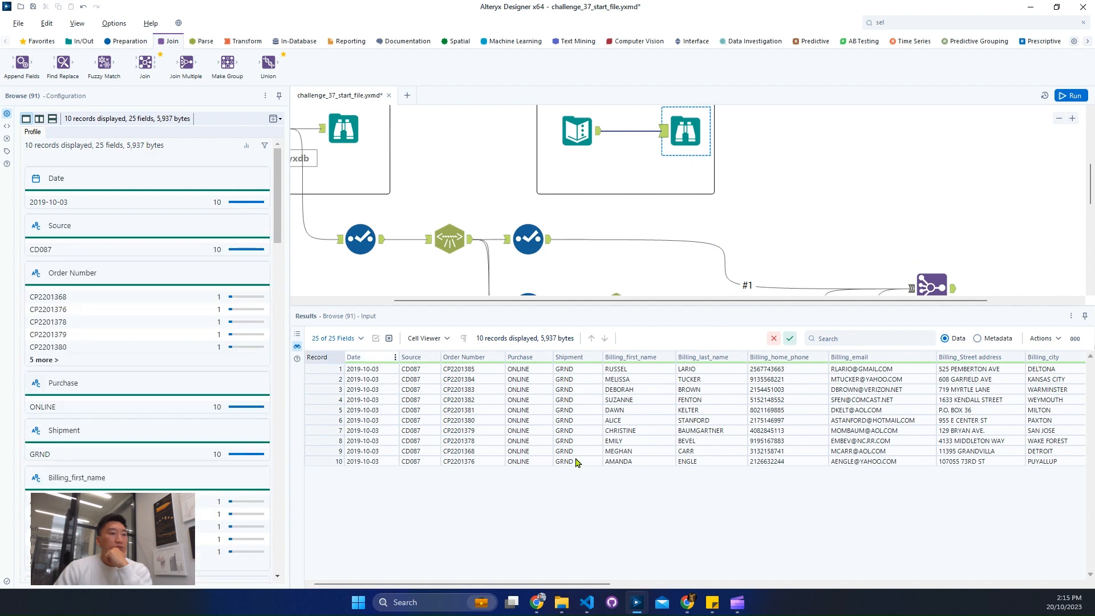
drag(576, 462, 361, 369)
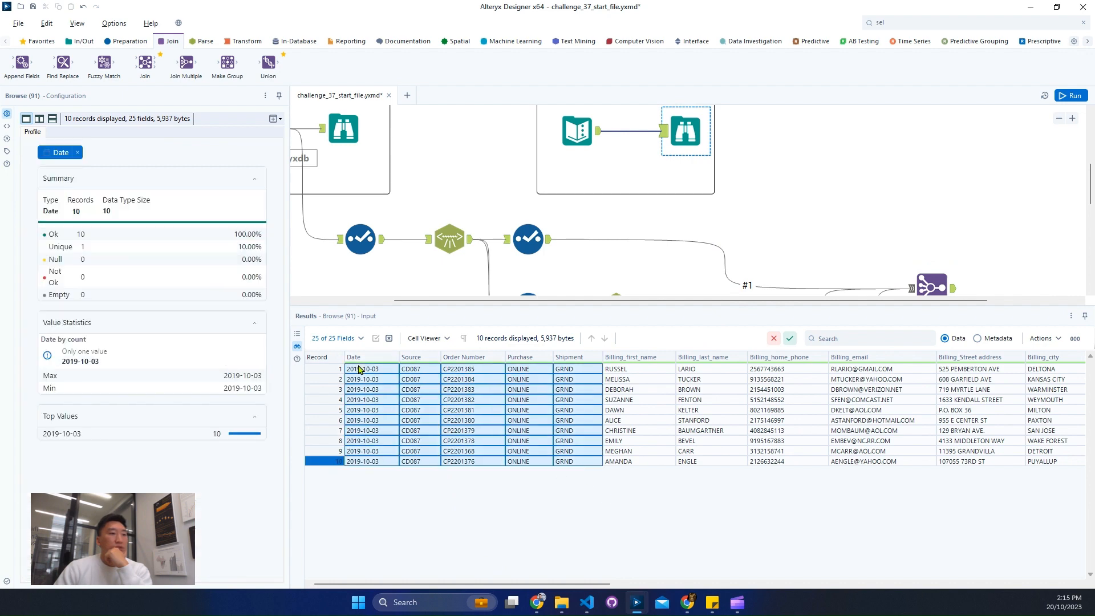
click(950, 290)
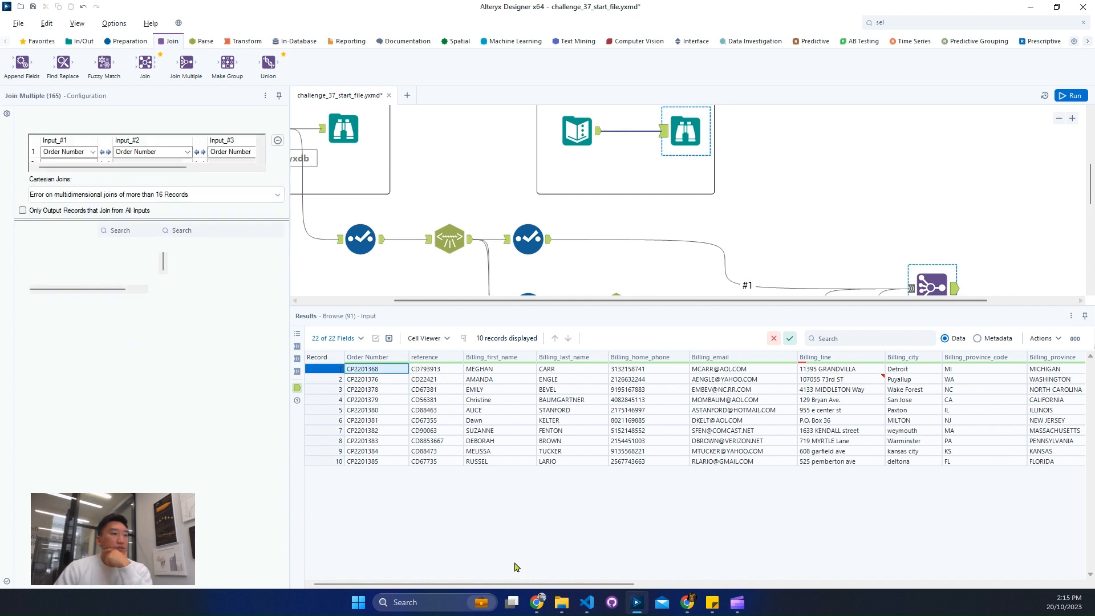
scroll(591, 279, down, 2)
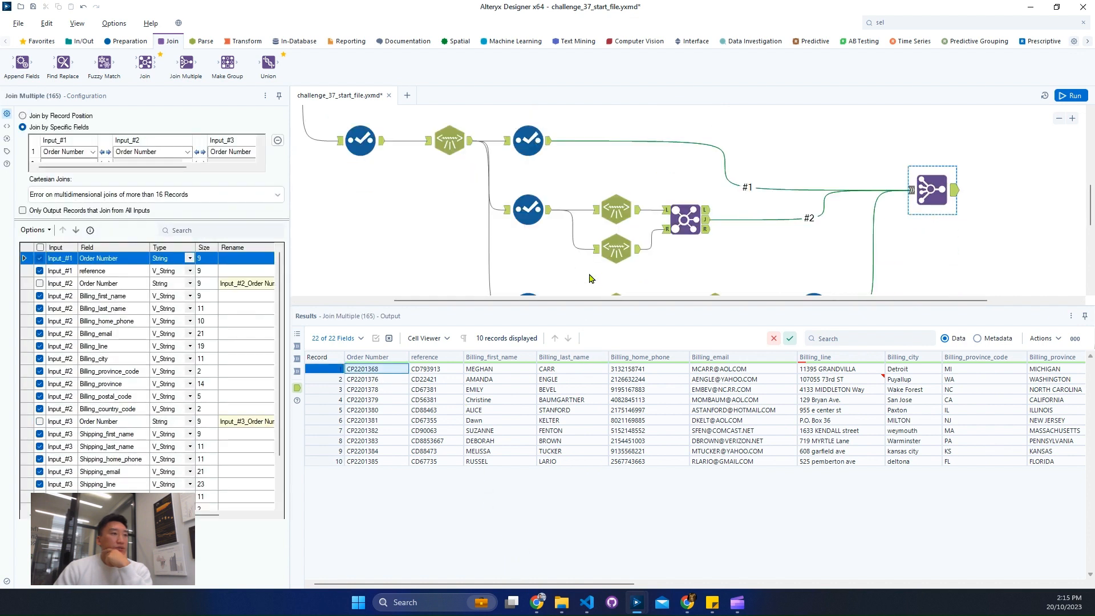
- Include the date, source, purchase and shipment fields in the Select tool of the order branch
click(526, 143)
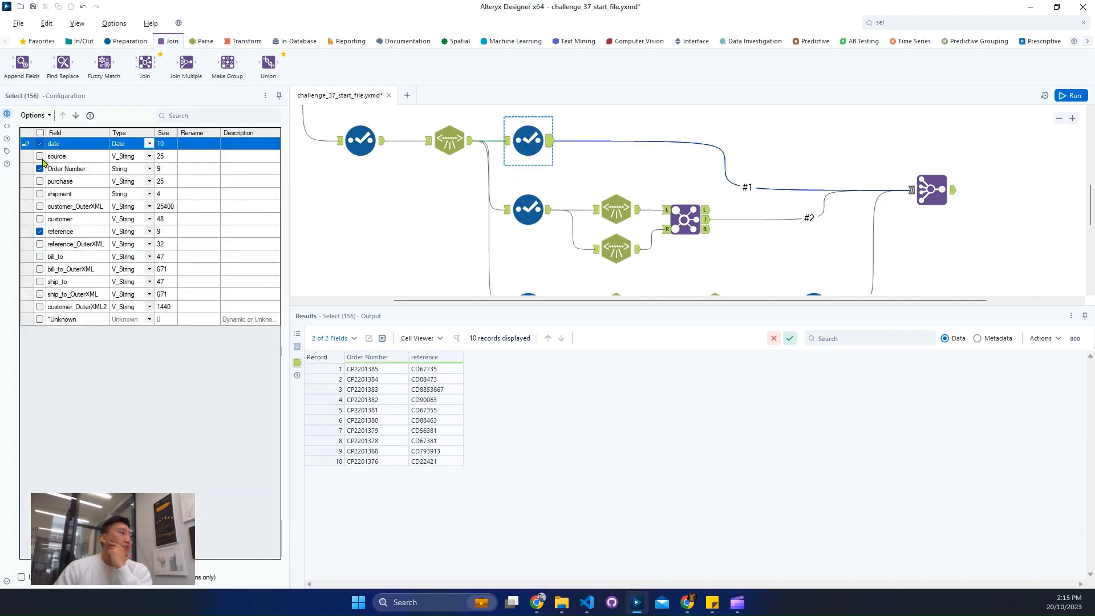
click(40, 156)
click(40, 182)
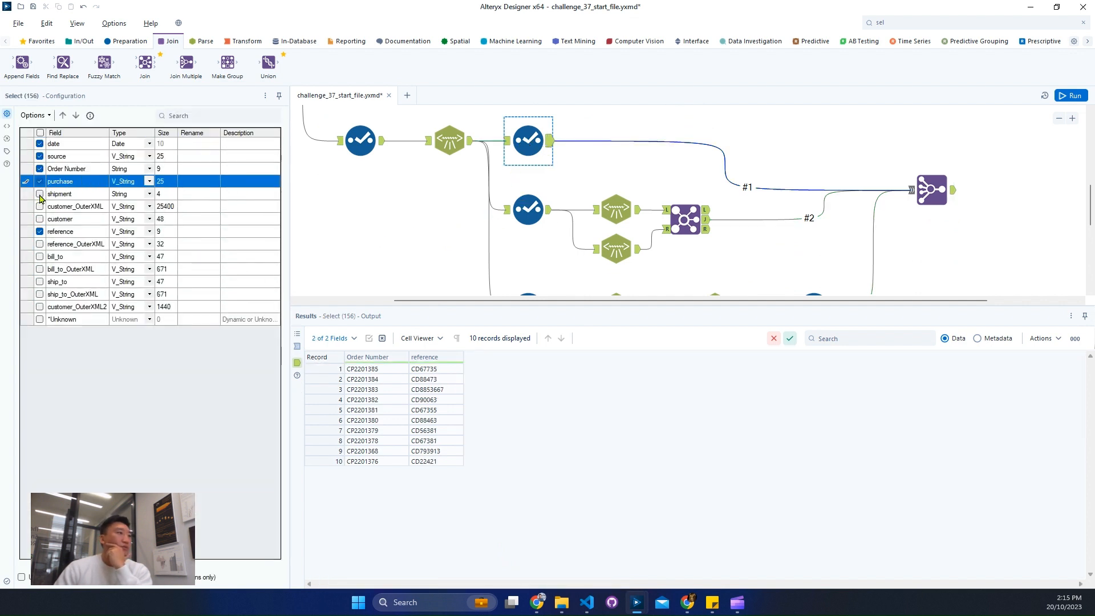
click(40, 194)
- Rerun the workflow and check the Join Multiple output from the order columns through the shipping columns, including the flagged Shipping_city cell
click(931, 191)
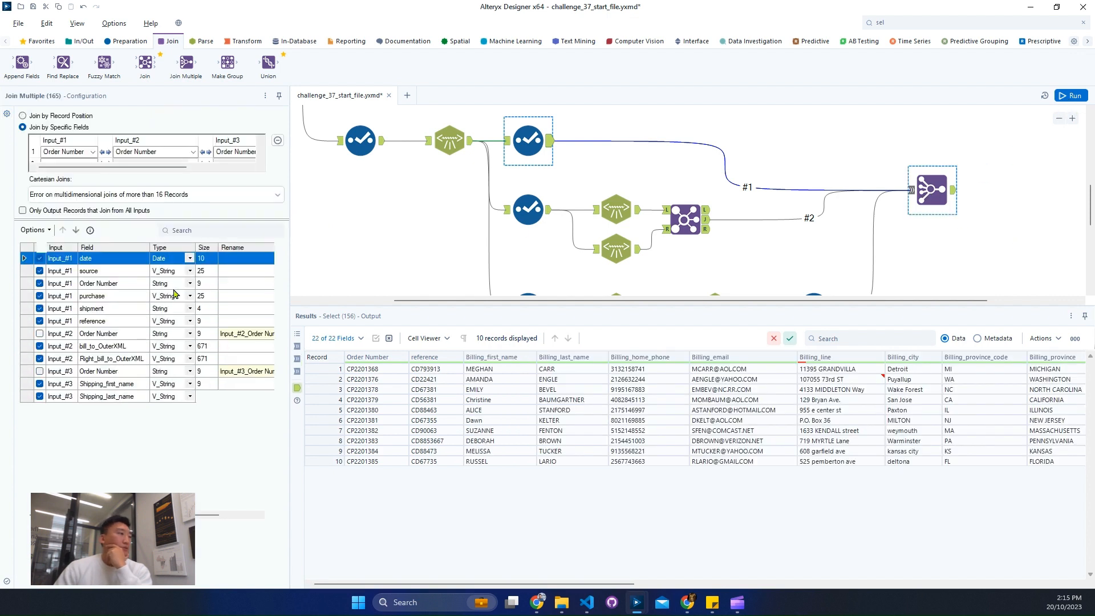
click(1071, 98)
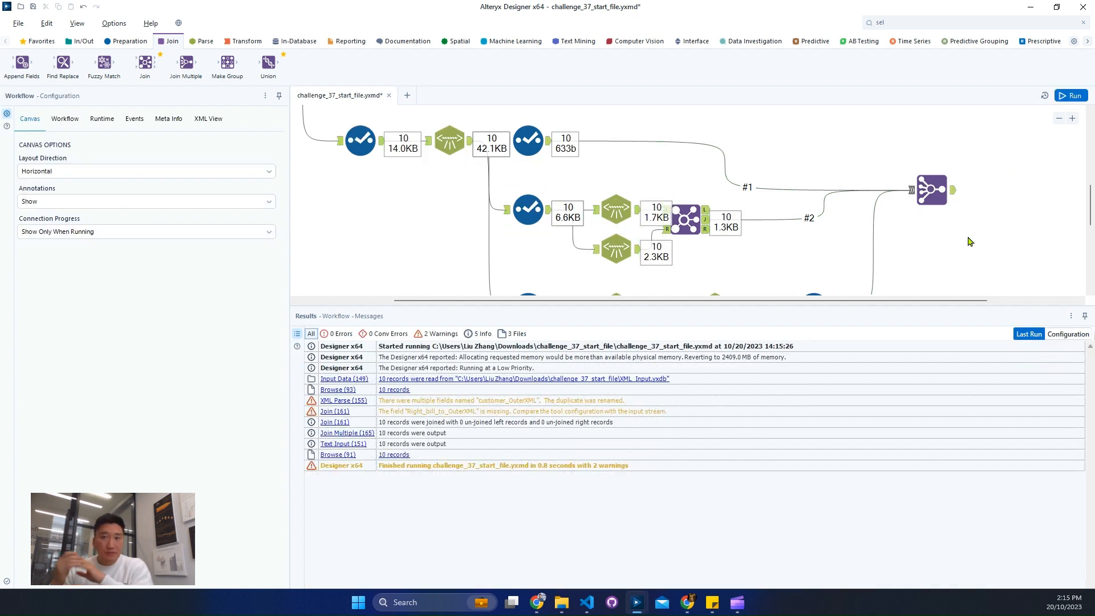
click(951, 196)
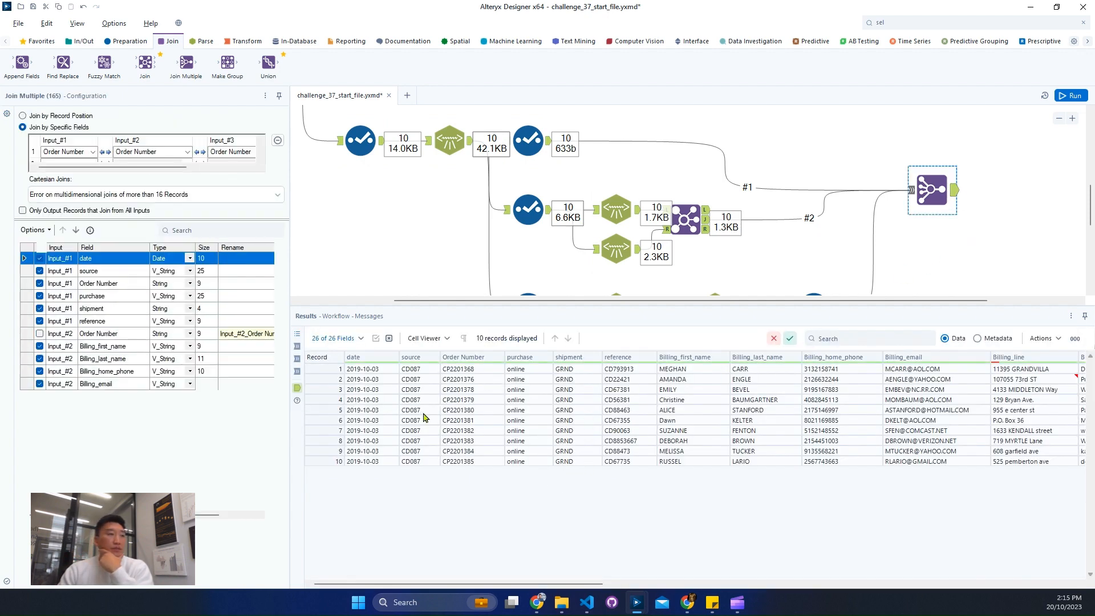
drag(638, 370, 596, 485)
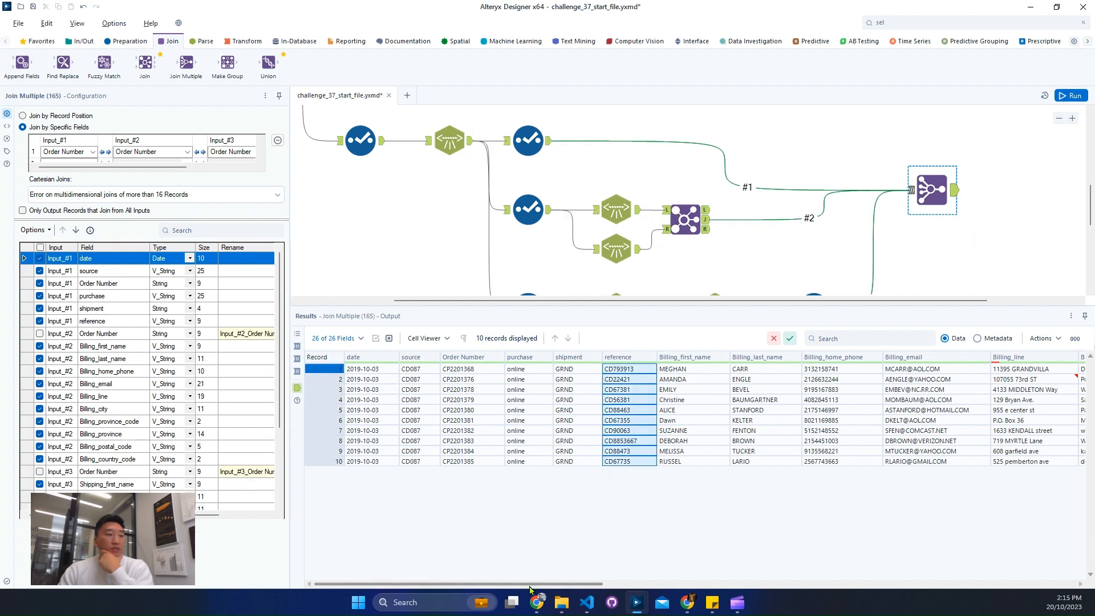
drag(536, 588, 1005, 595)
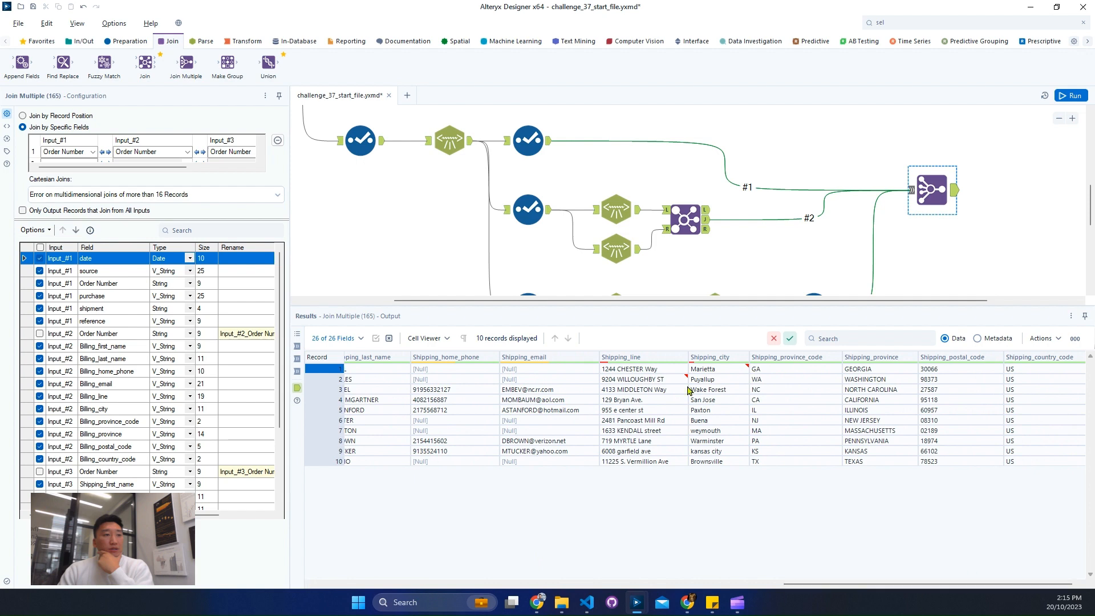
click(732, 371)
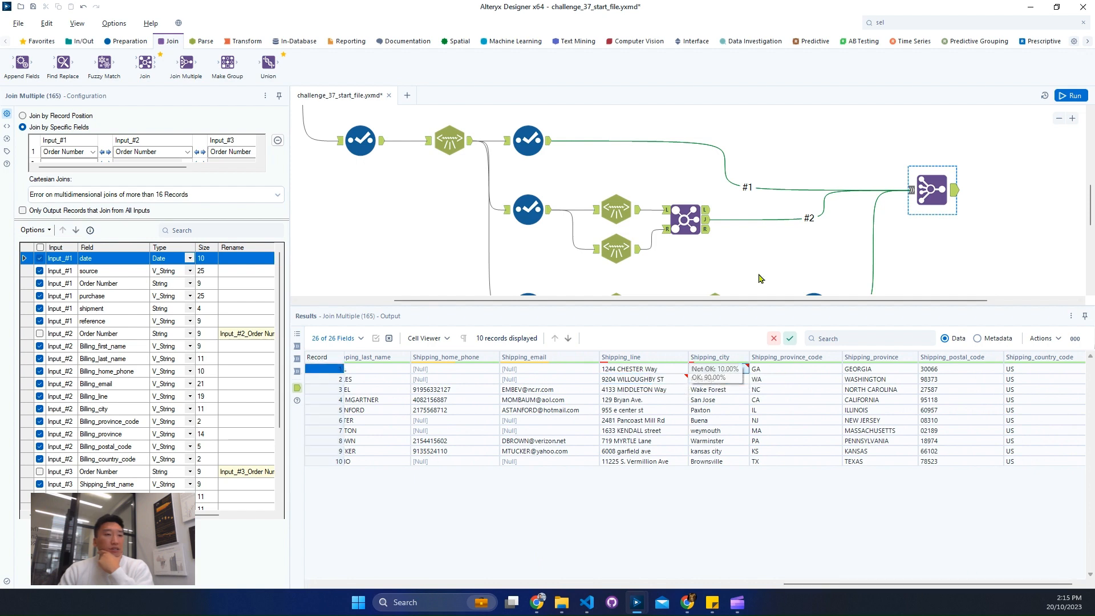
- Find the Multi-Field Formula tool and connect it after the Join Multiple tool
click(960, 23)
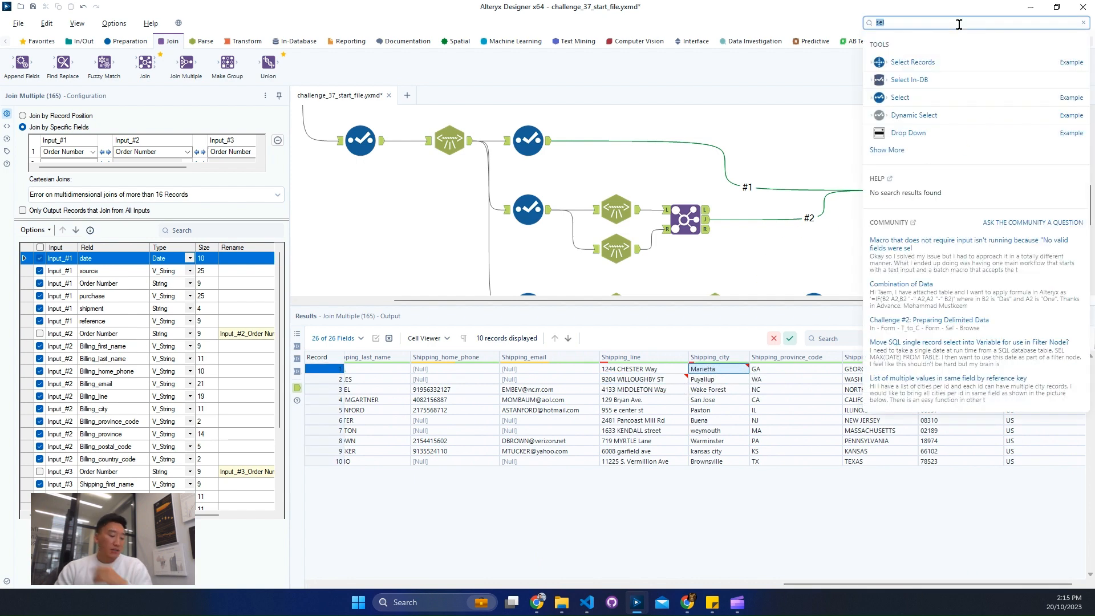
text(mul)
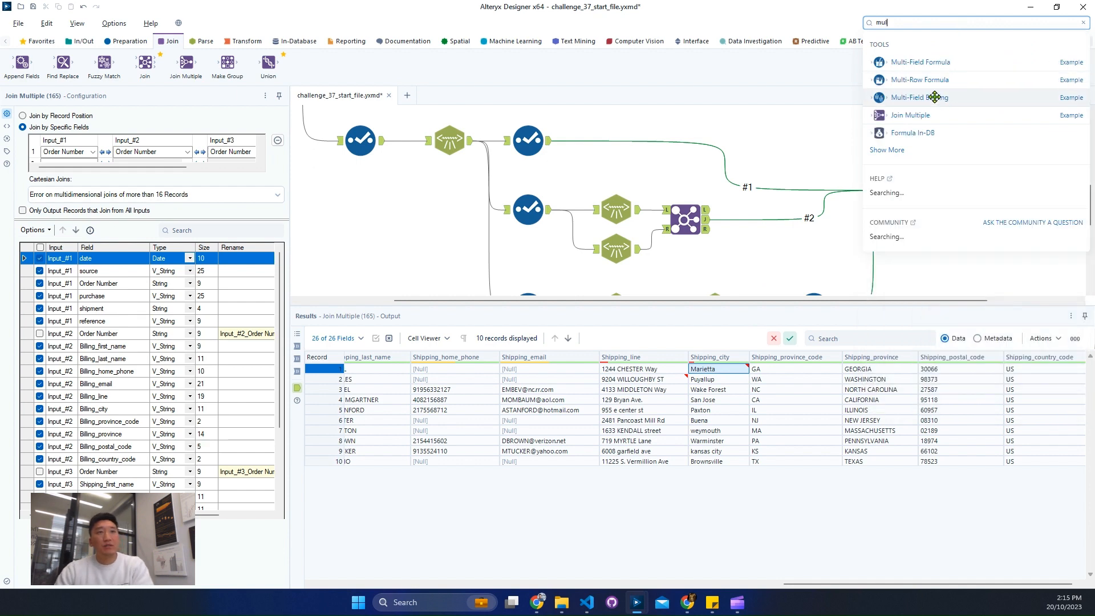
drag(986, 224, 1010, 189)
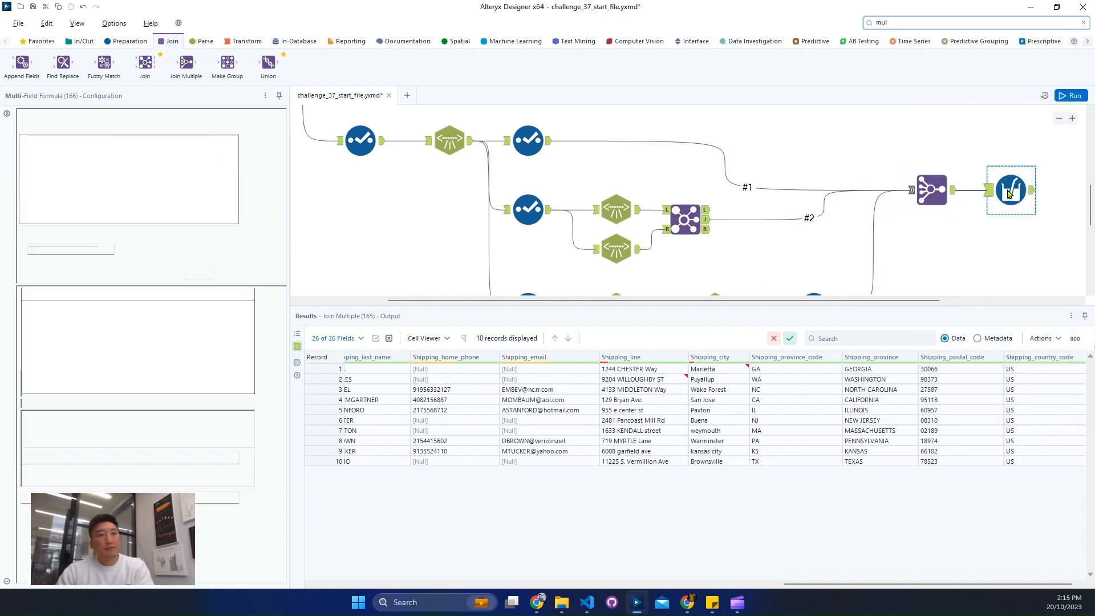
- Apply the Multi-Field Formula to all Text fields and disable Copy Output Fields and Add
click(87, 125)
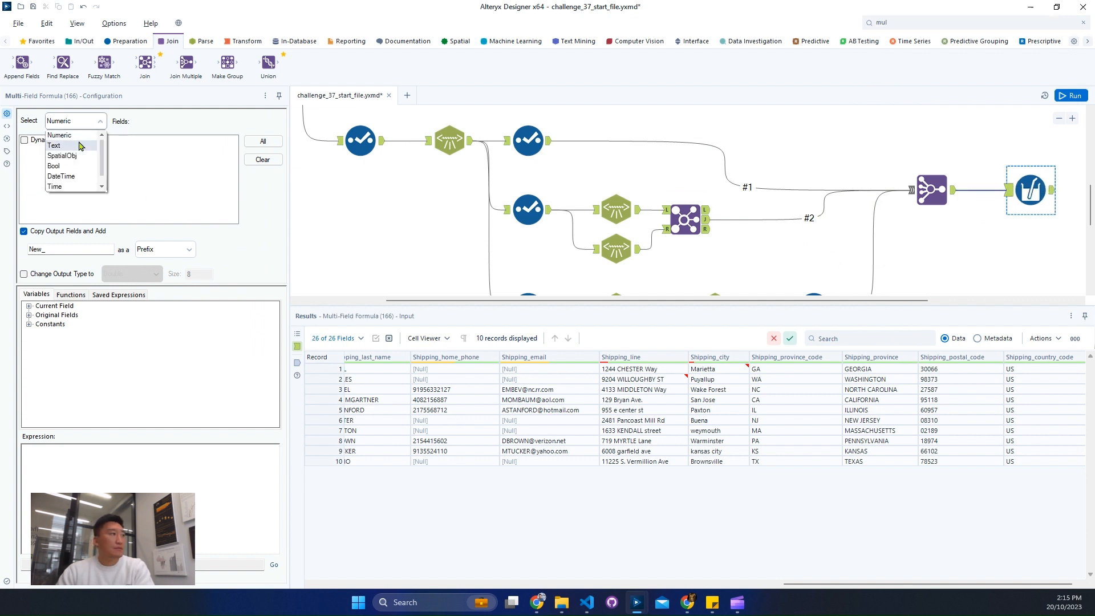
click(62, 143)
click(263, 141)
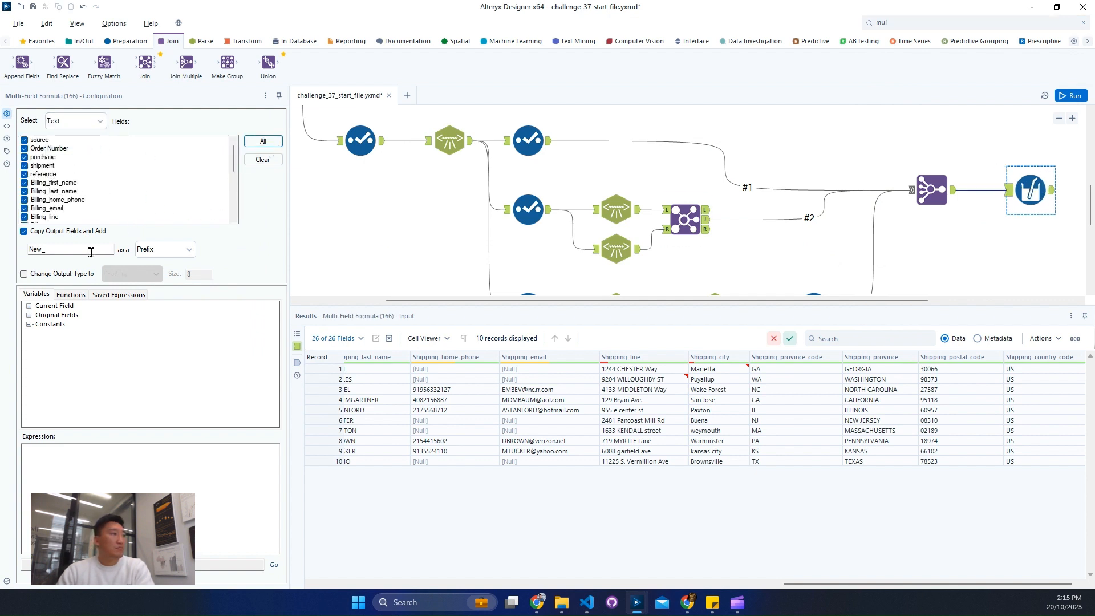
click(24, 231)
- Enter the expression trim([_CurrentField_], ' ') in the Multi-Field Formula tool
click(74, 457)
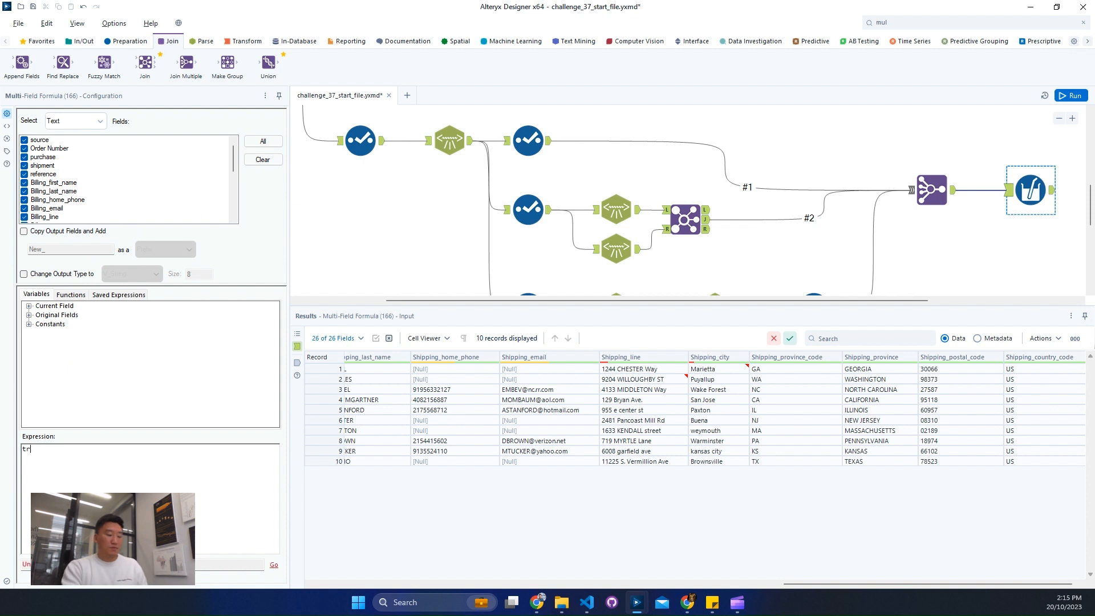
text(trim()
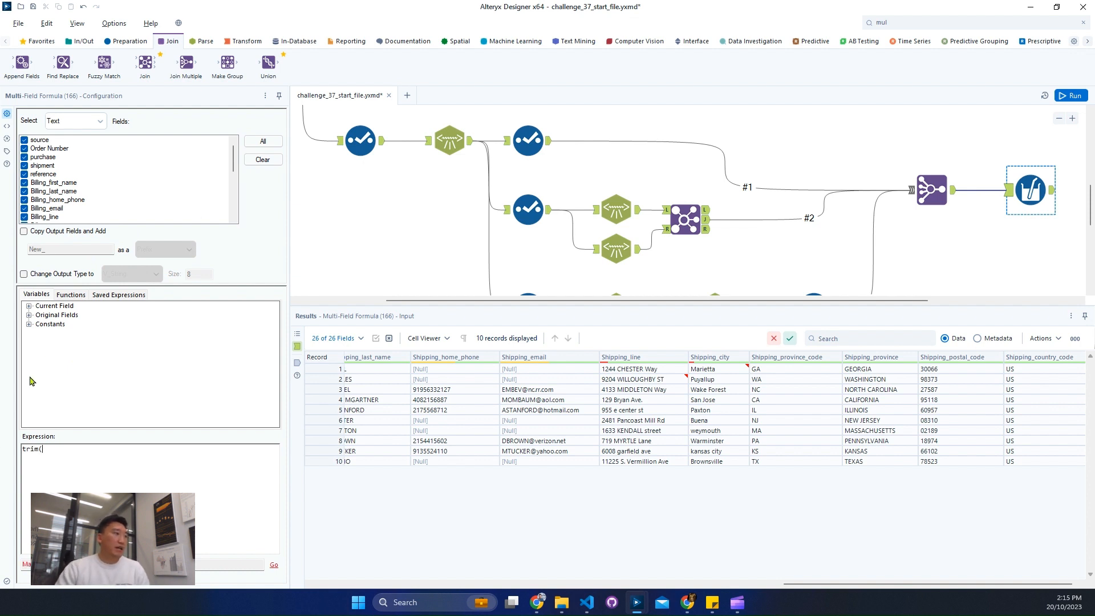
click(29, 307)
text(()
double_click(67, 316)
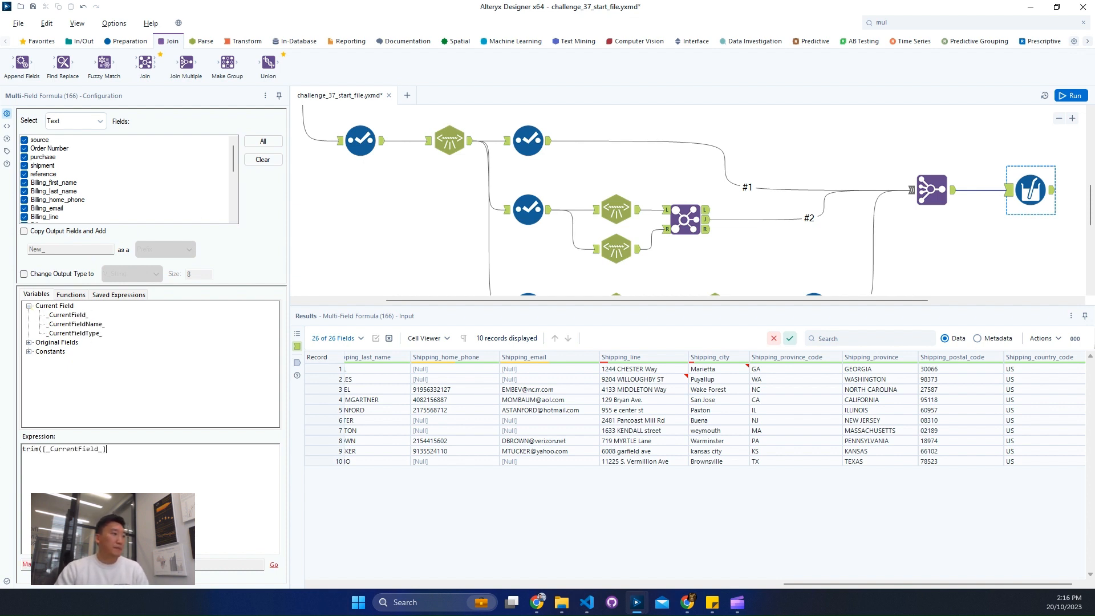
text(,)
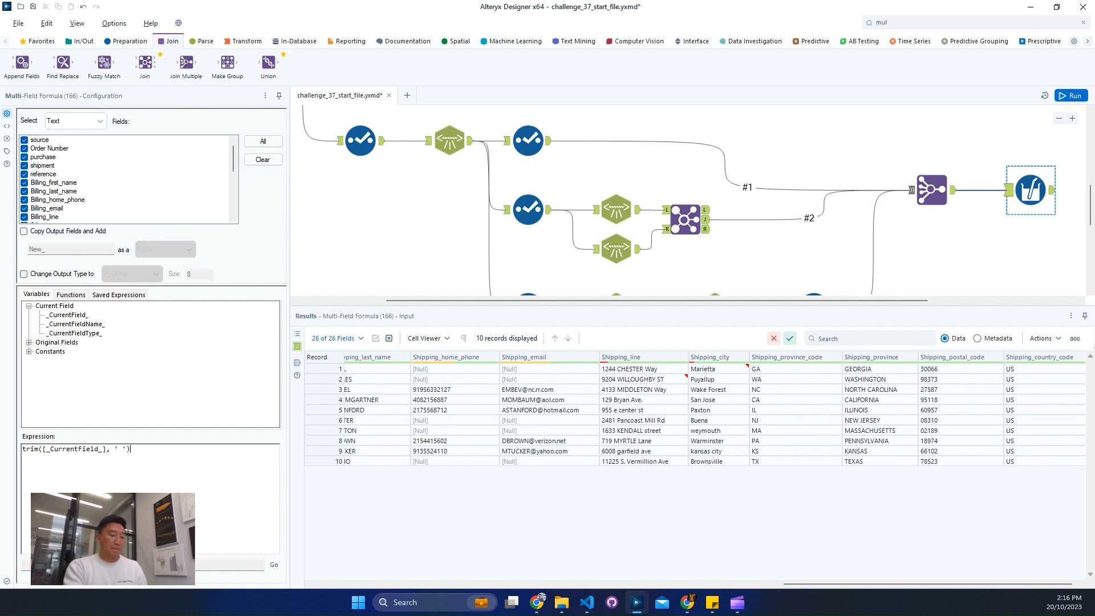
- Run the workflow and review the Multi-Field Formula output together with the full set of branches on the canvas
key(ctrl+r)
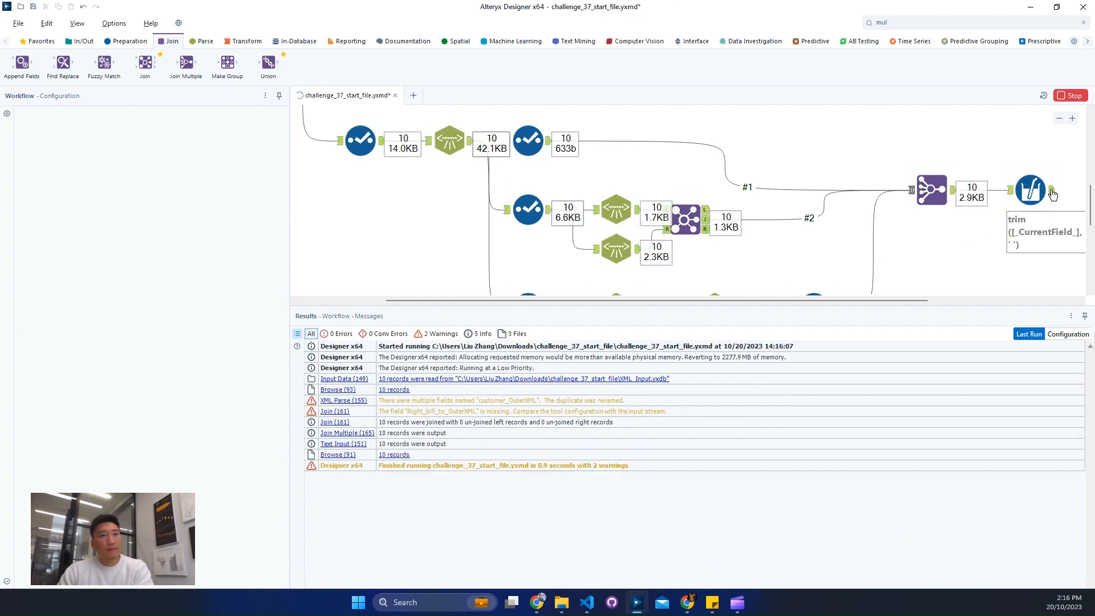
click(1052, 190)
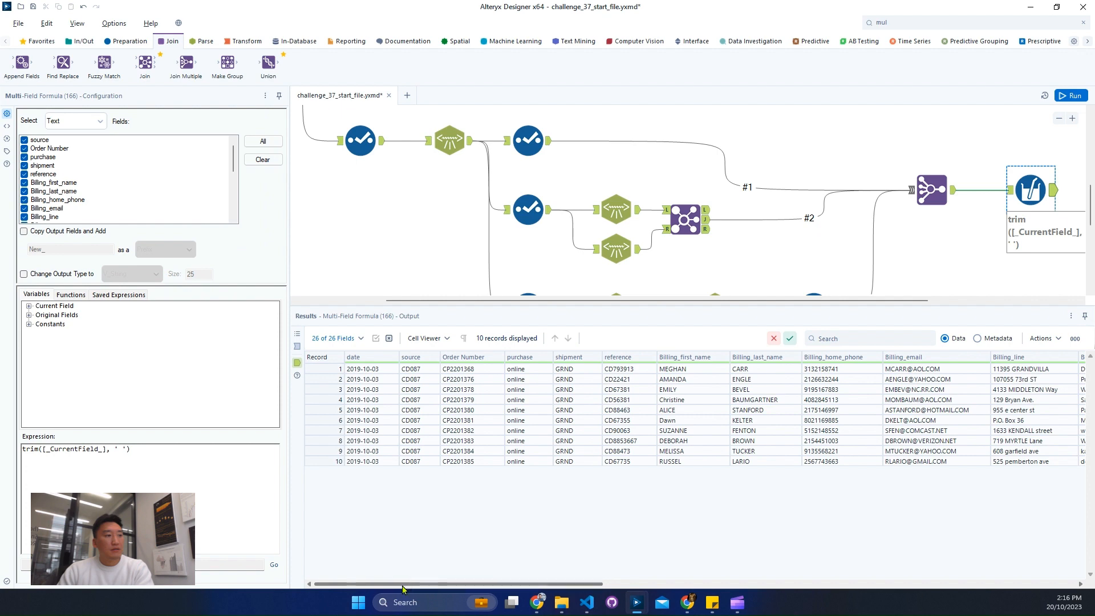
drag(402, 587, 311, 559)
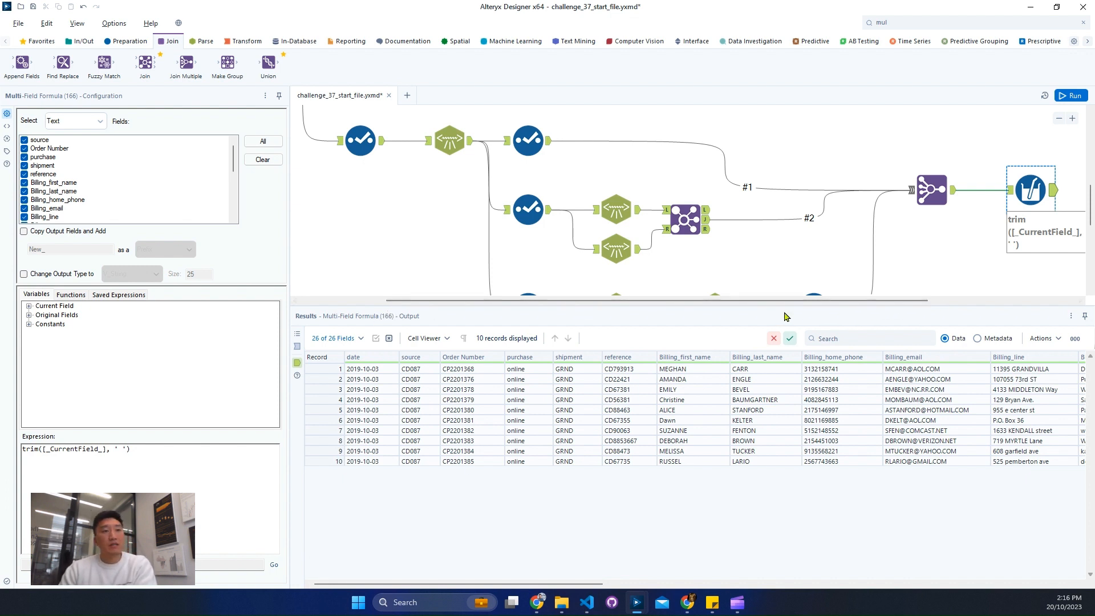
drag(784, 306, 784, 407)
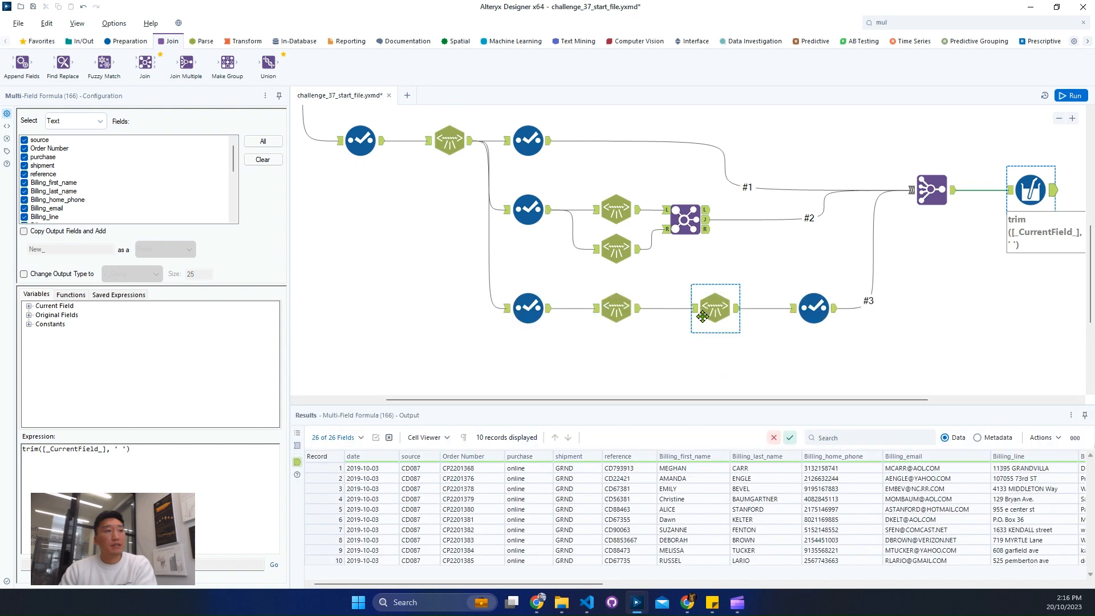
click(1058, 118)
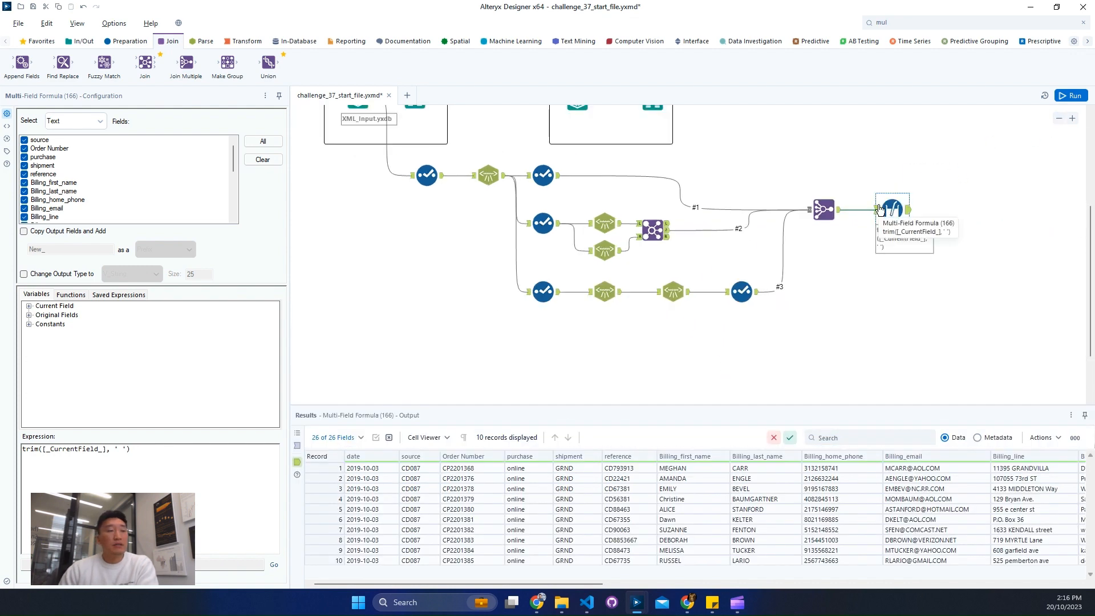